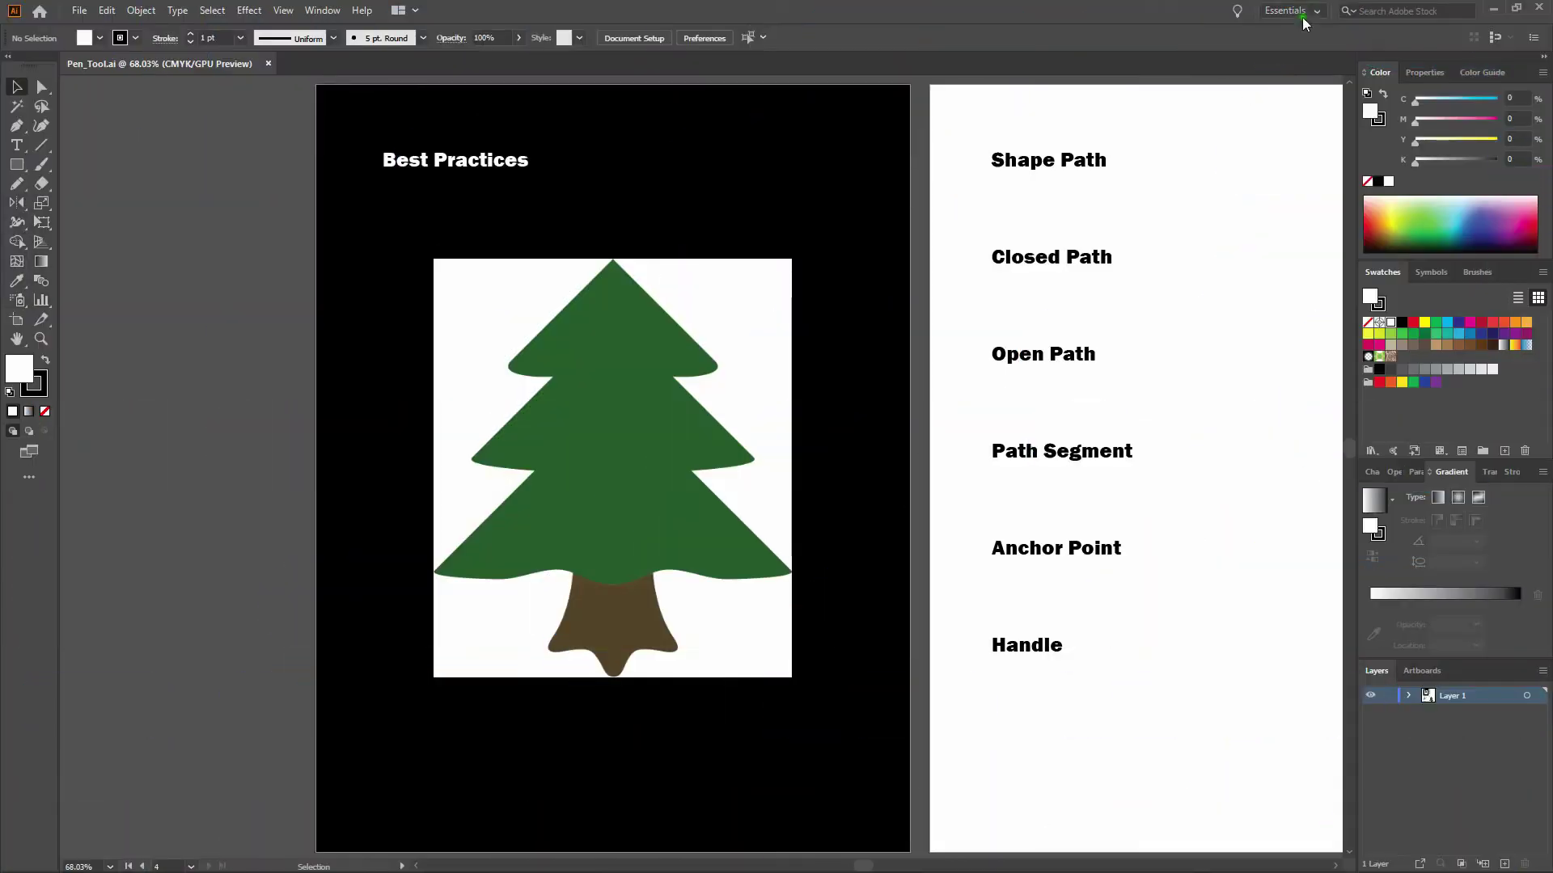
Check the current workspace layout and confirm Smart Guides are on
left_click(1307, 17)
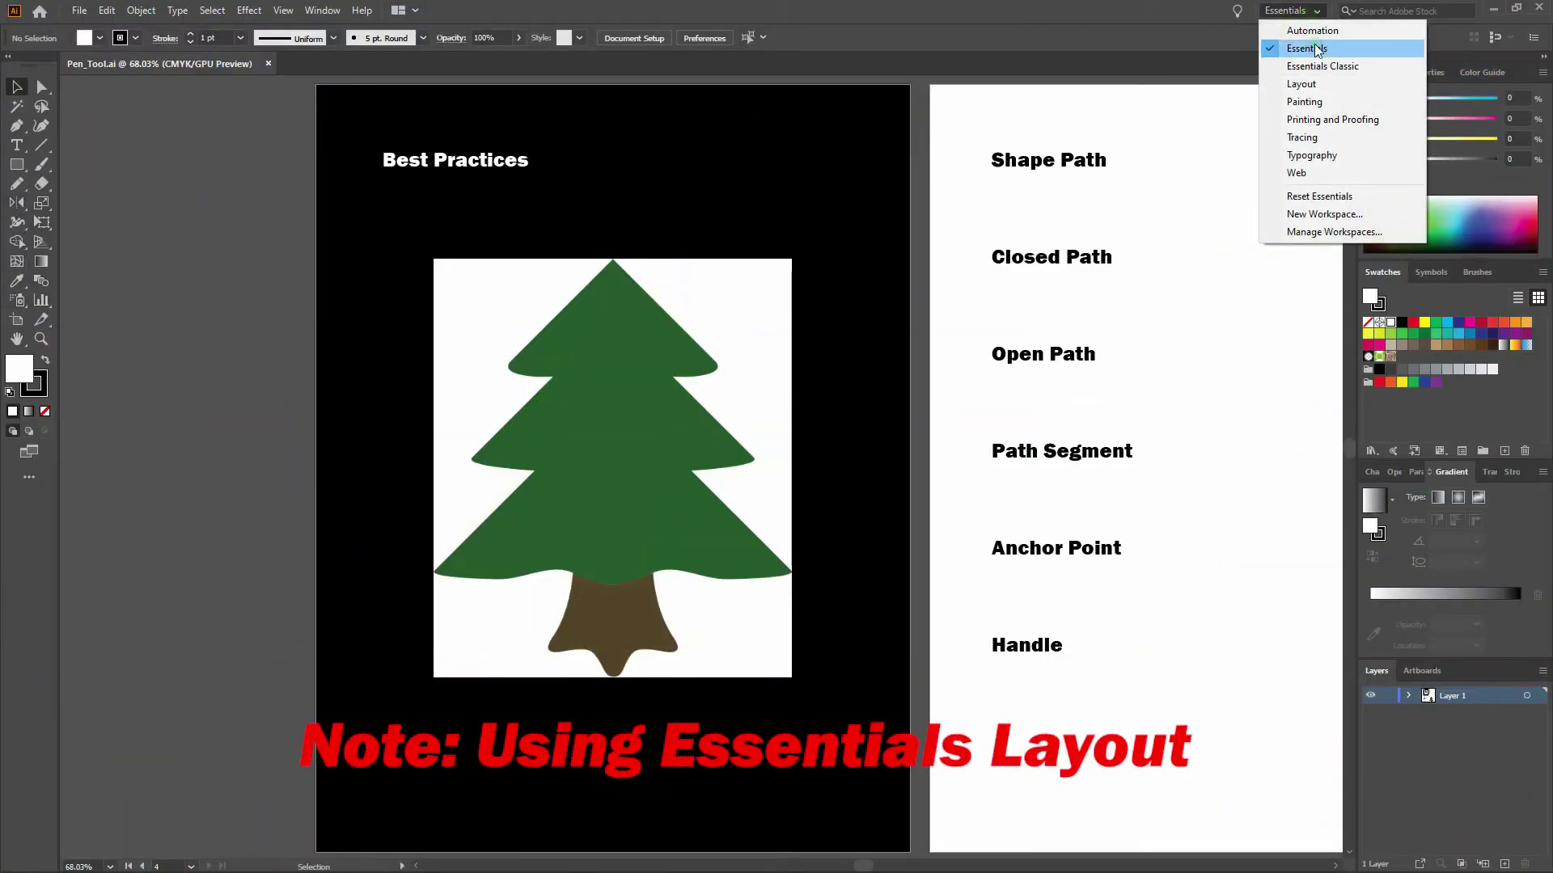
left_click(215, 226)
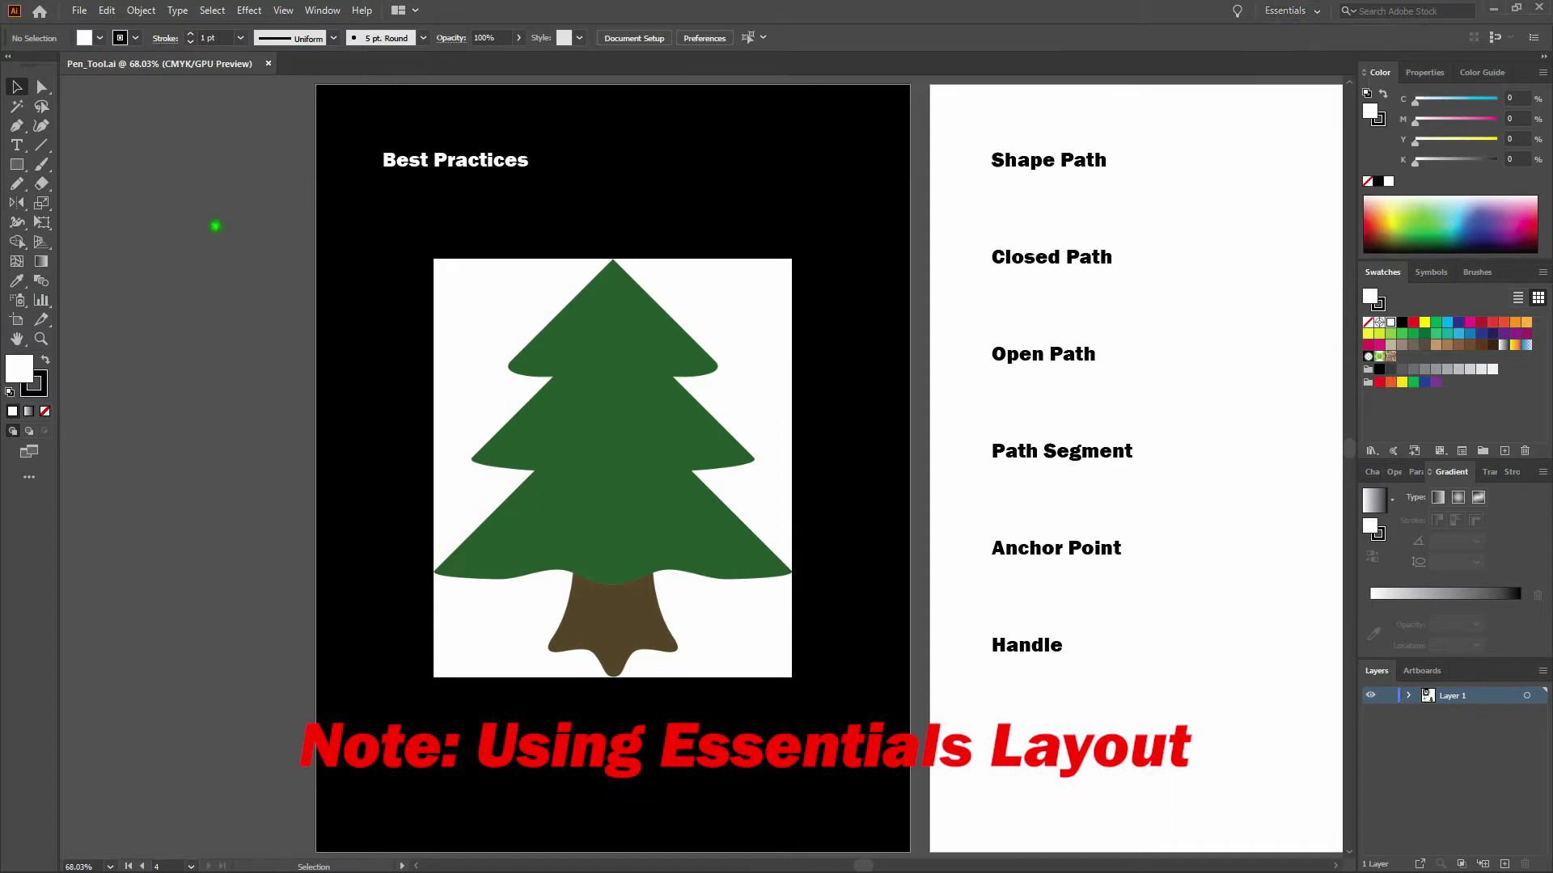
left_click(285, 10)
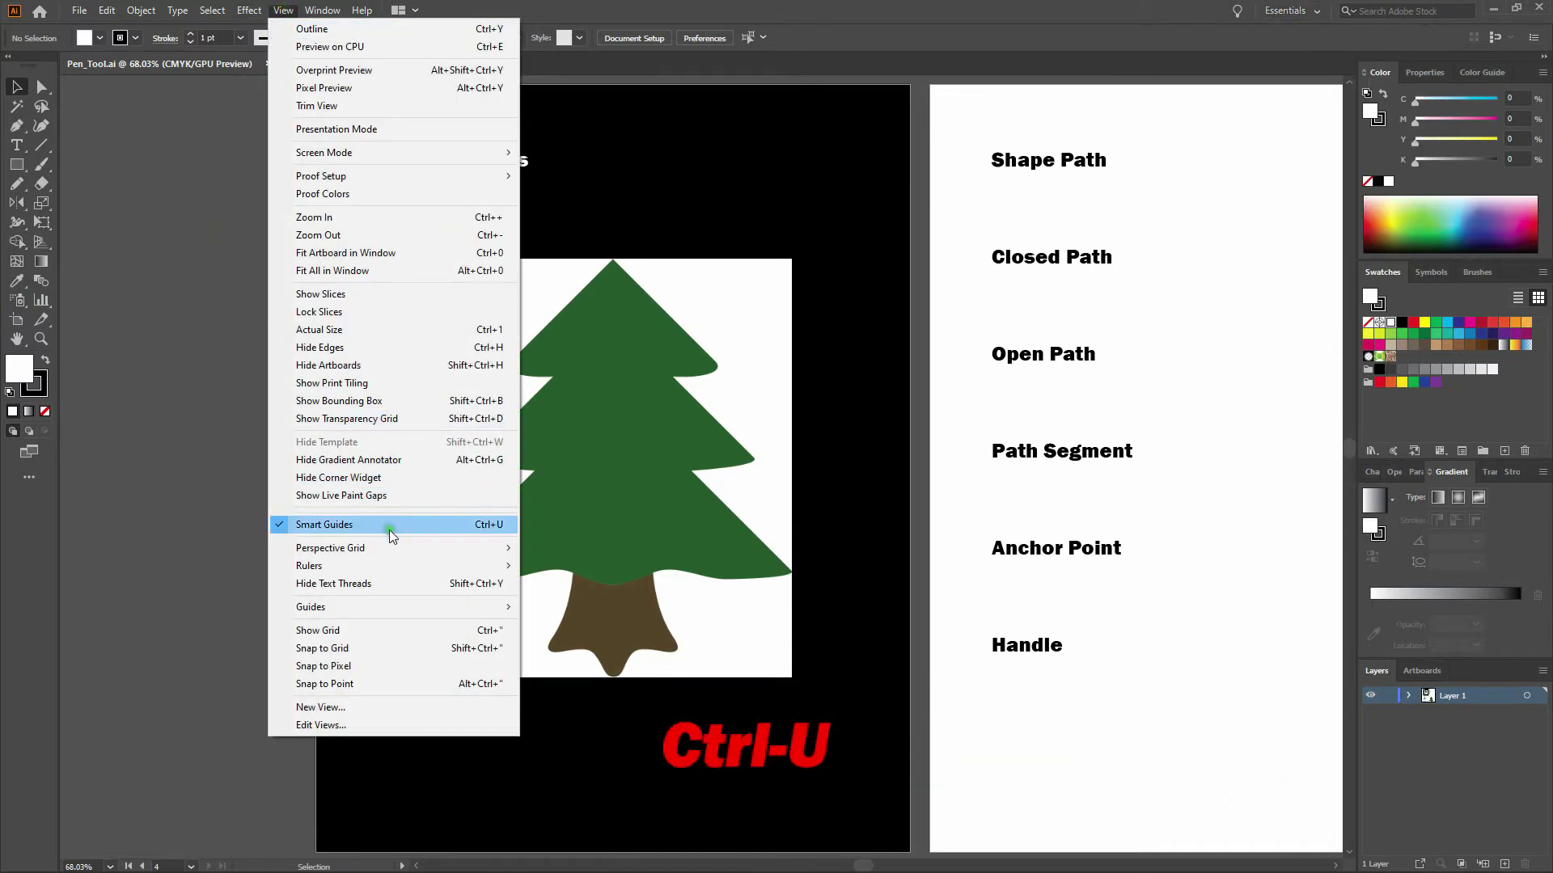
left_click(198, 477)
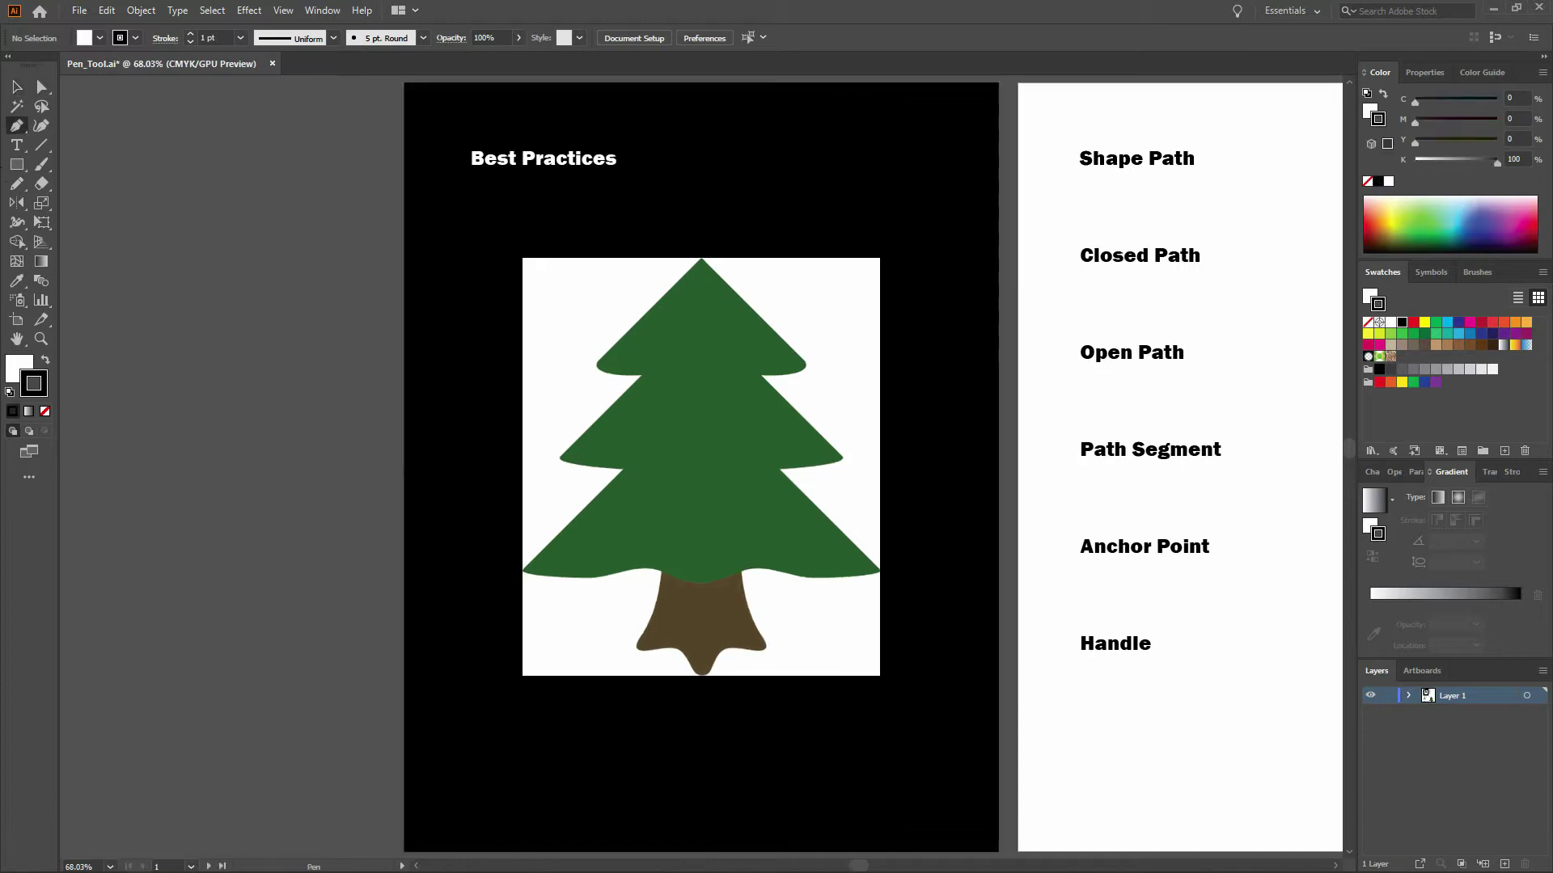
With the Pen tool, trace the tree's left edge from the top point down two branch tiers
key("p")
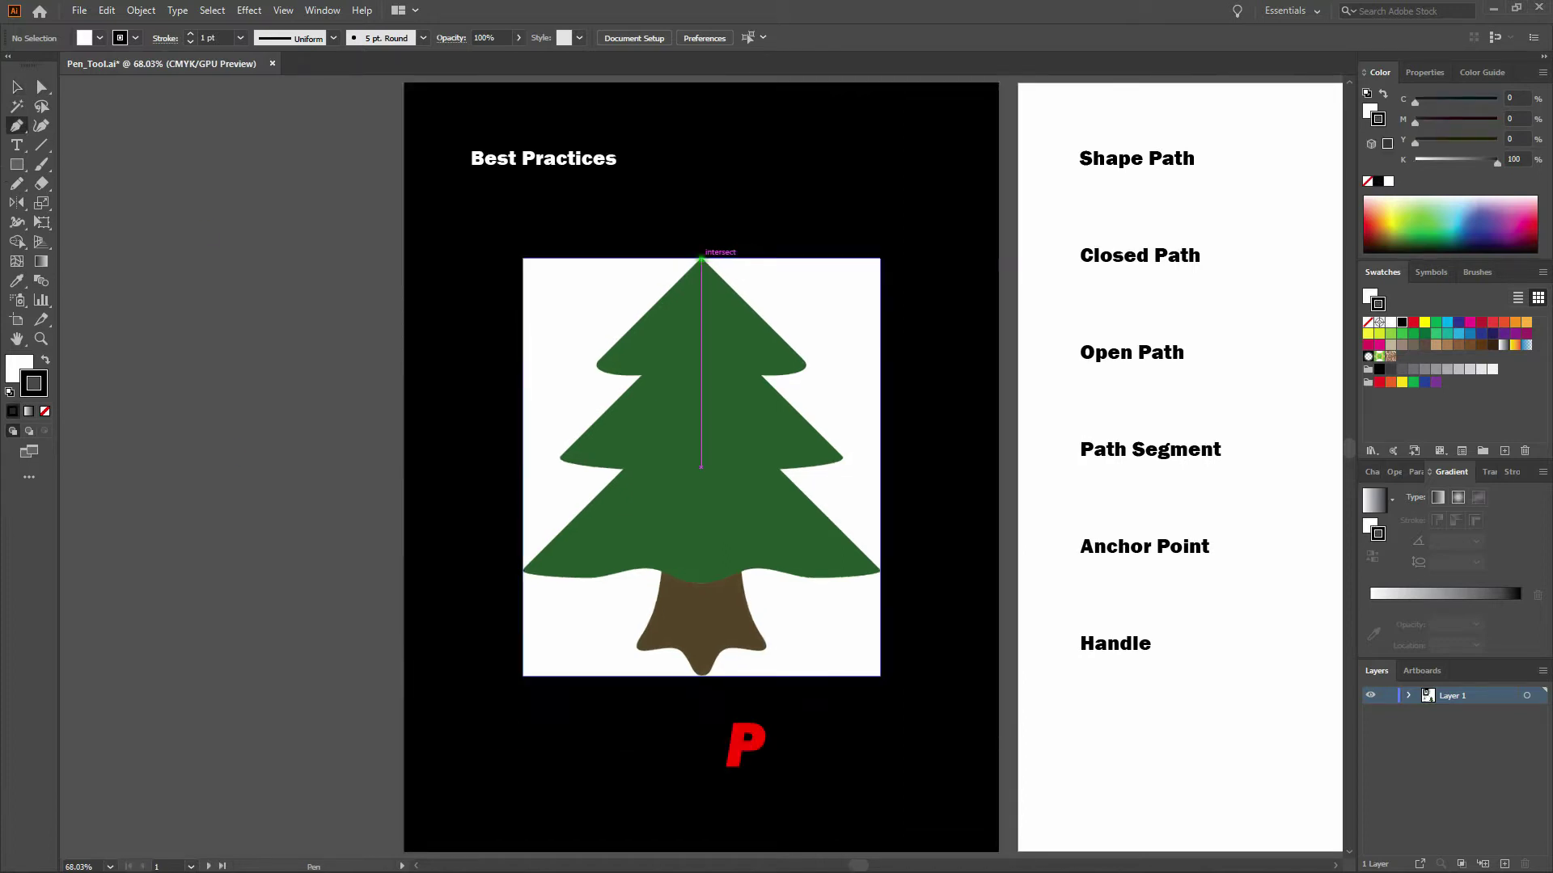
left_click(701, 257)
left_click(639, 314)
left_click_drag(639, 315, 603, 356)
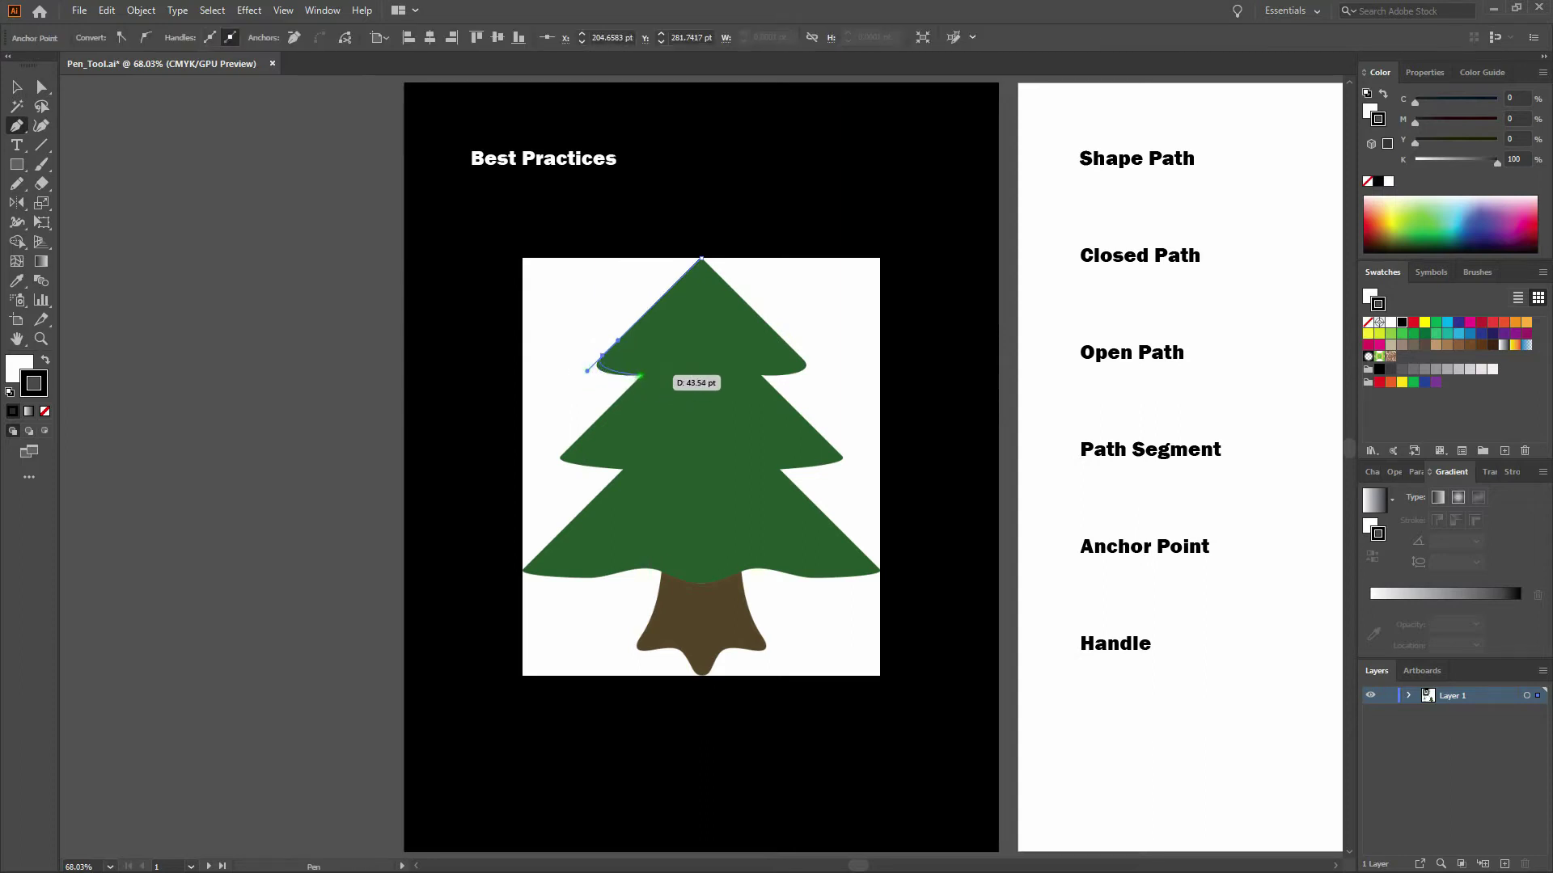
left_click_drag(641, 376, 676, 372)
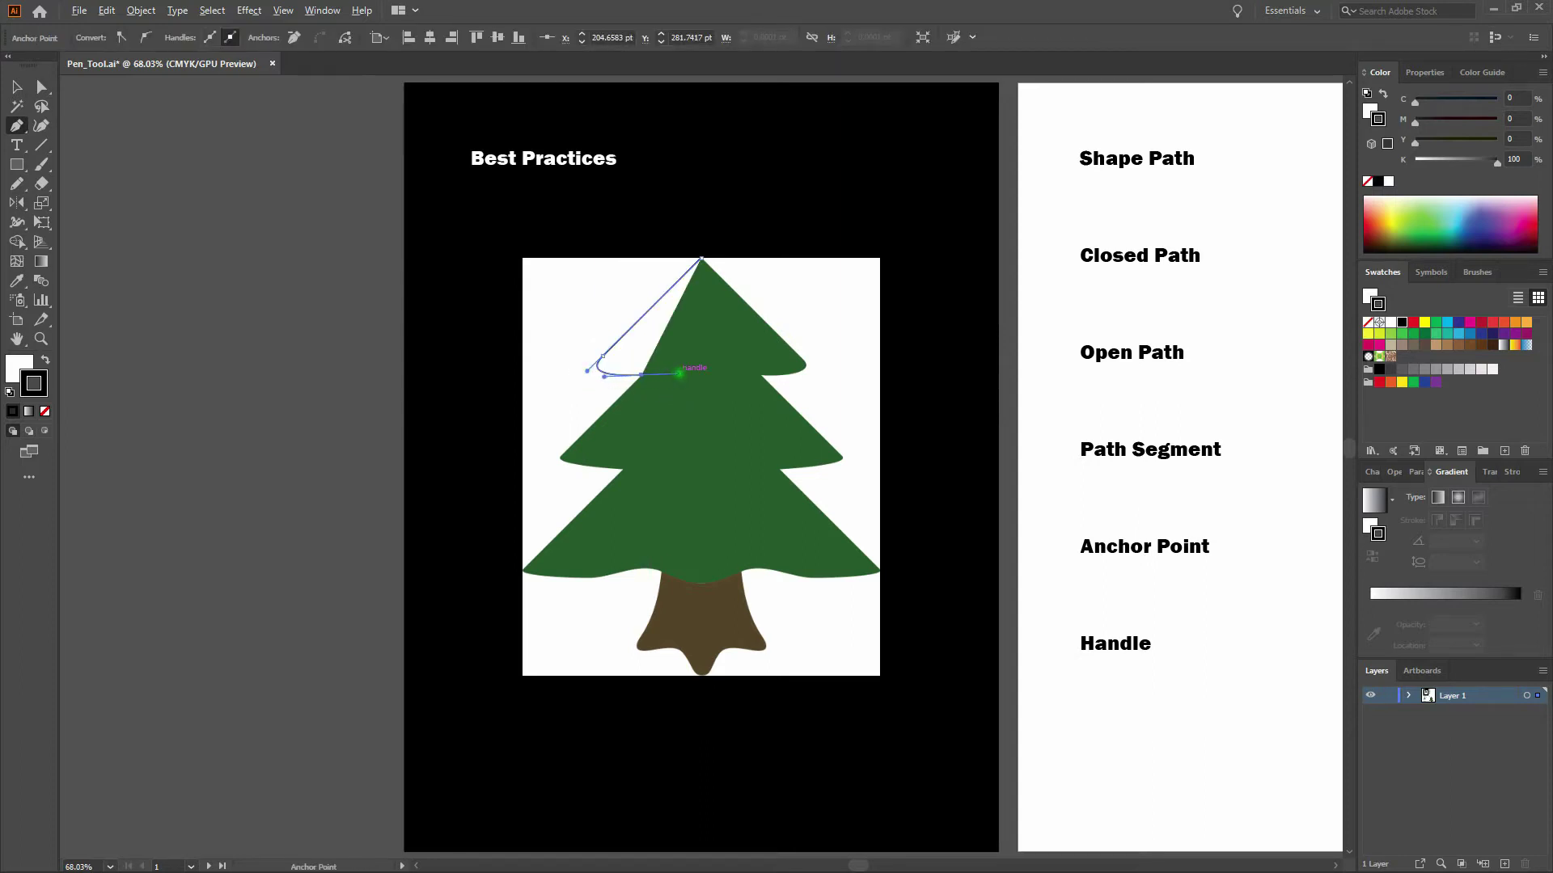
left_click(604, 413)
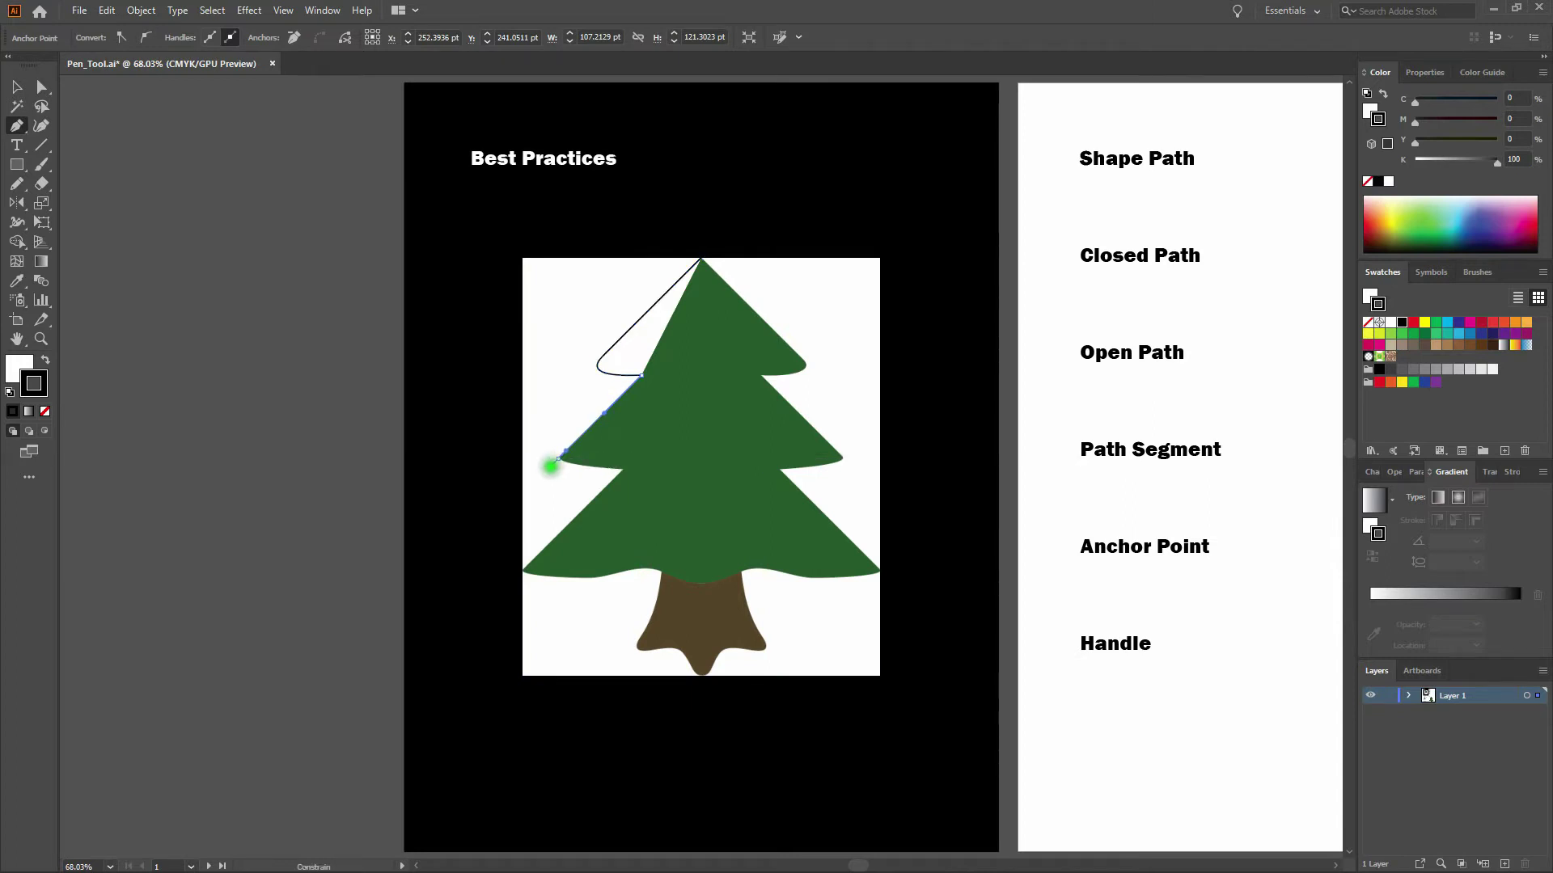
left_click_drag(555, 457, 622, 468)
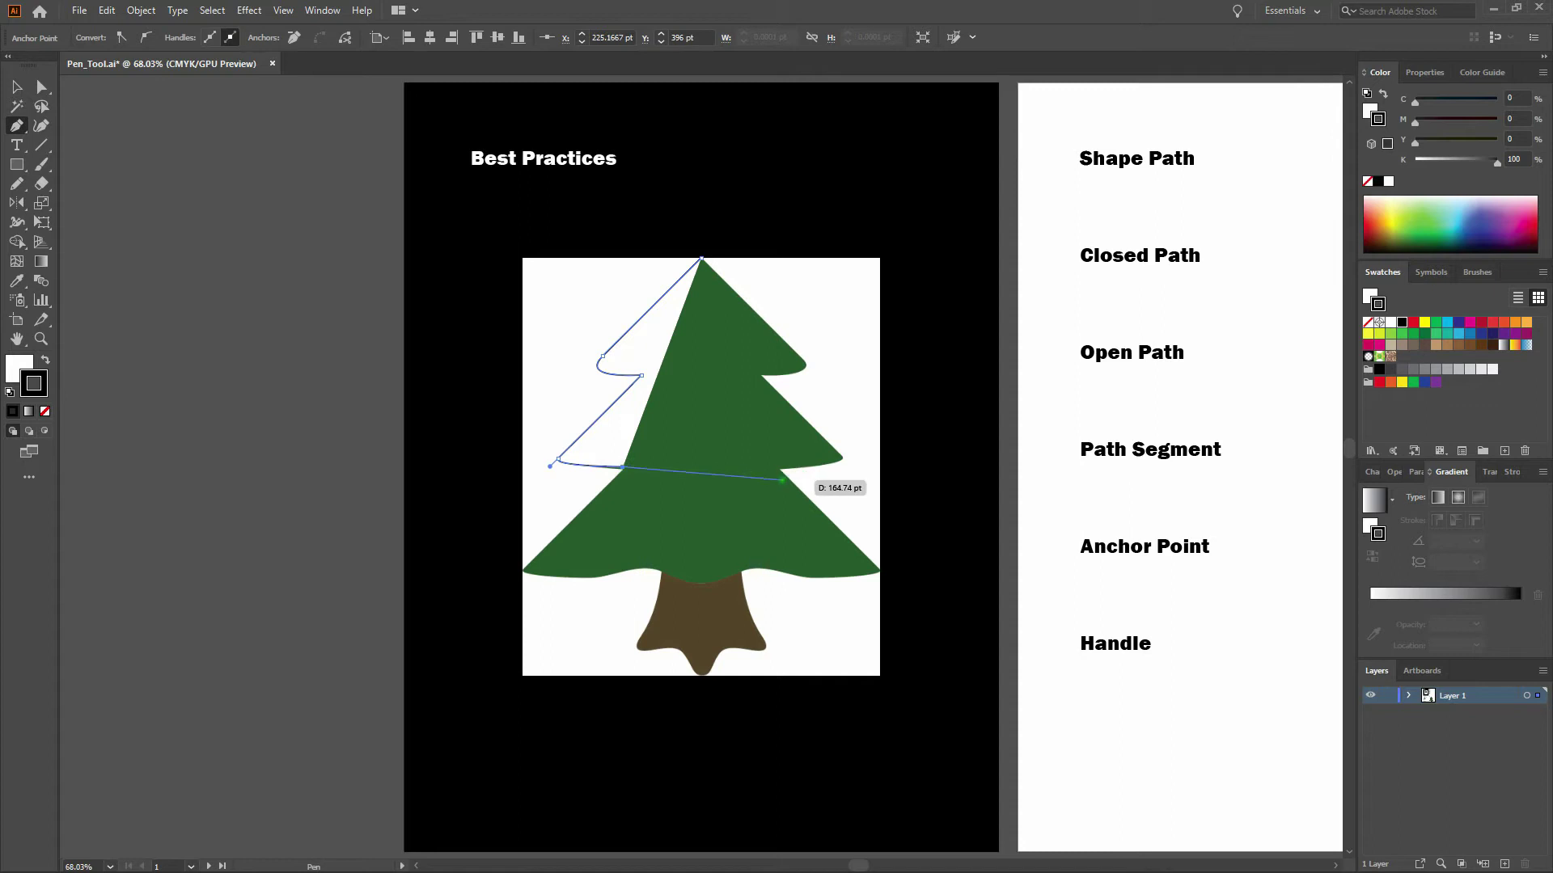
Set the path's fill to None and its stroke to red FF0000
left_click(18, 366)
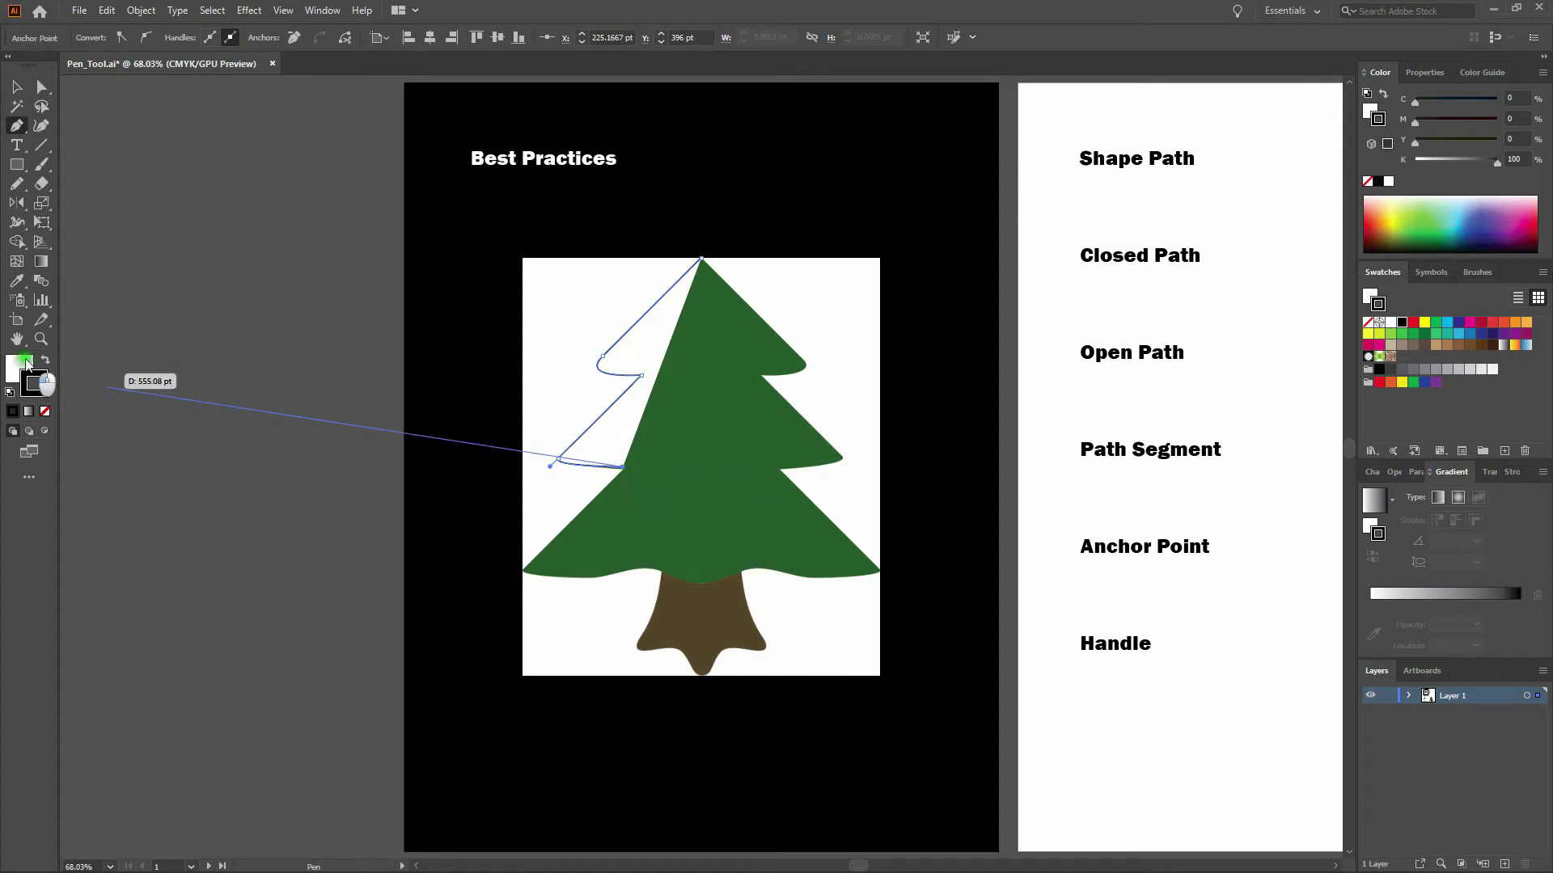
left_click(46, 413)
left_click(45, 390)
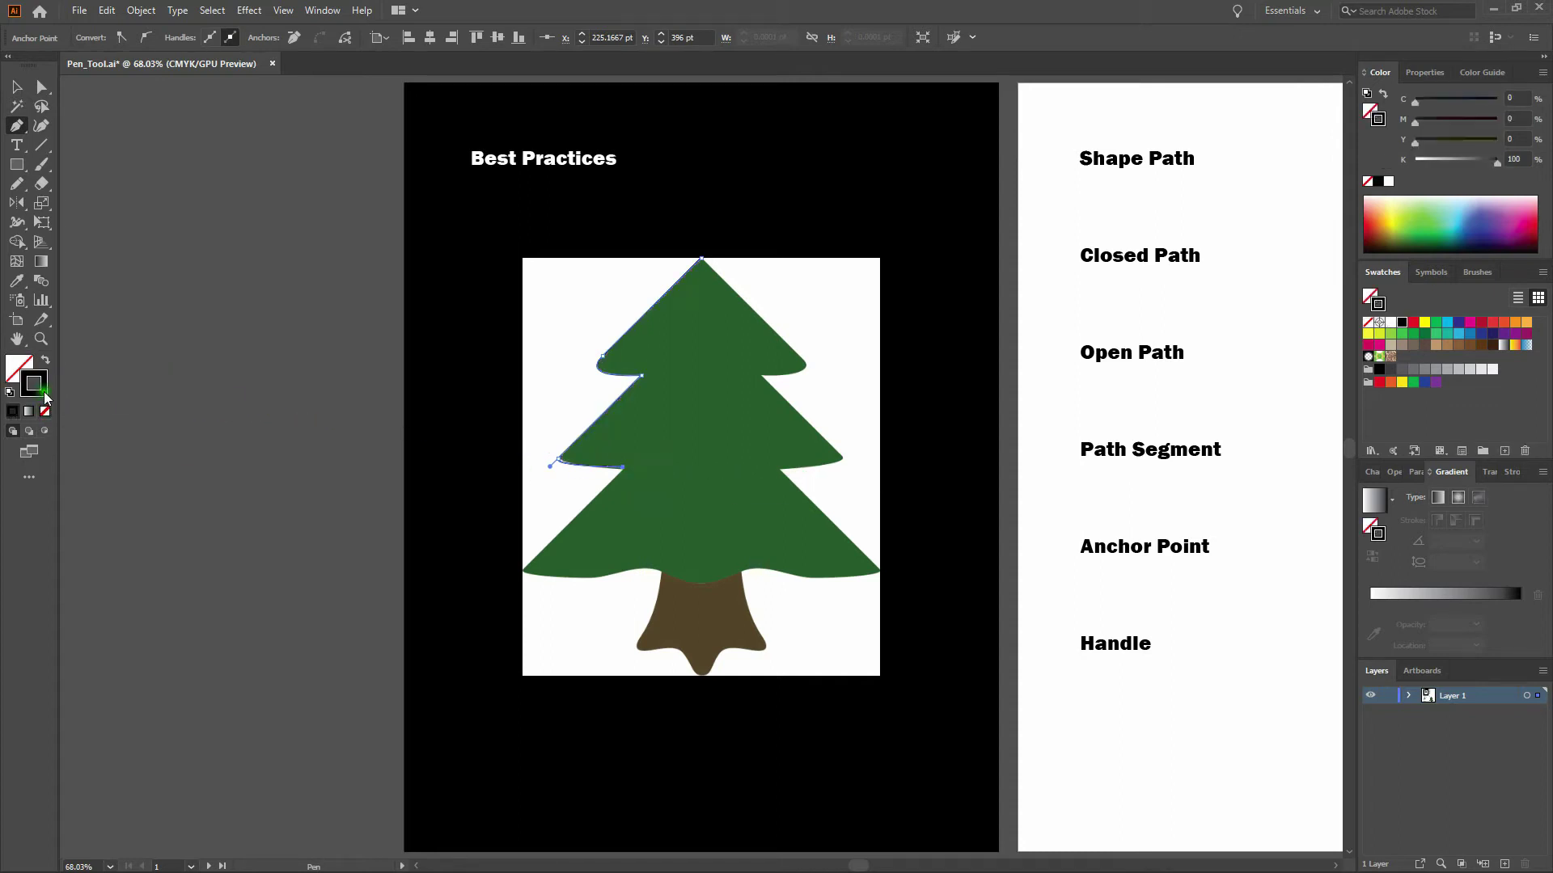
double_click(46, 391)
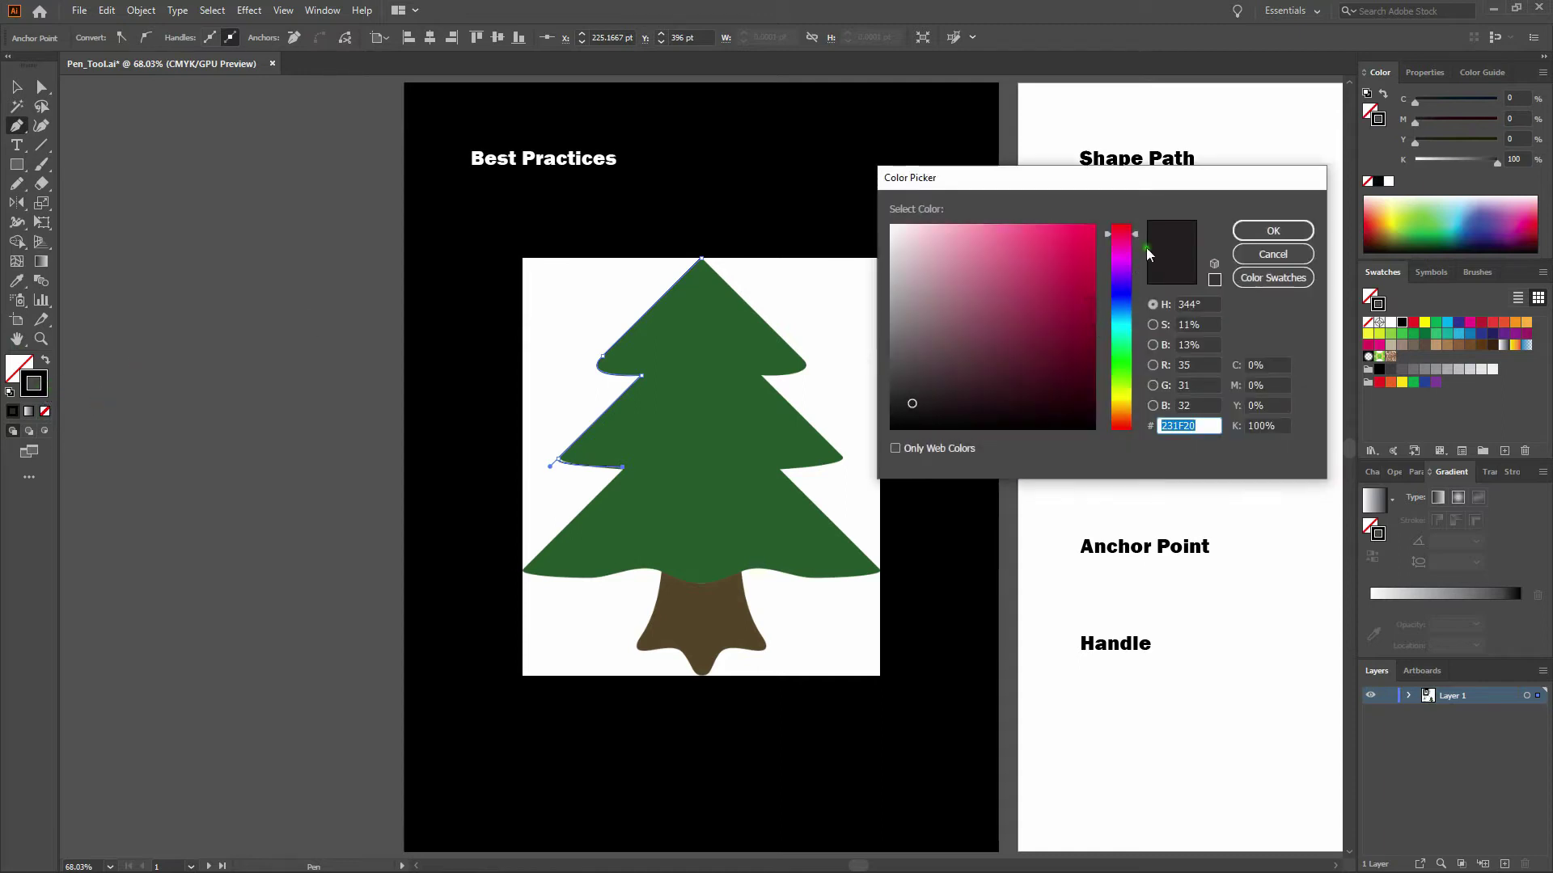
left_click_drag(1131, 234, 1130, 224)
left_click(1094, 225)
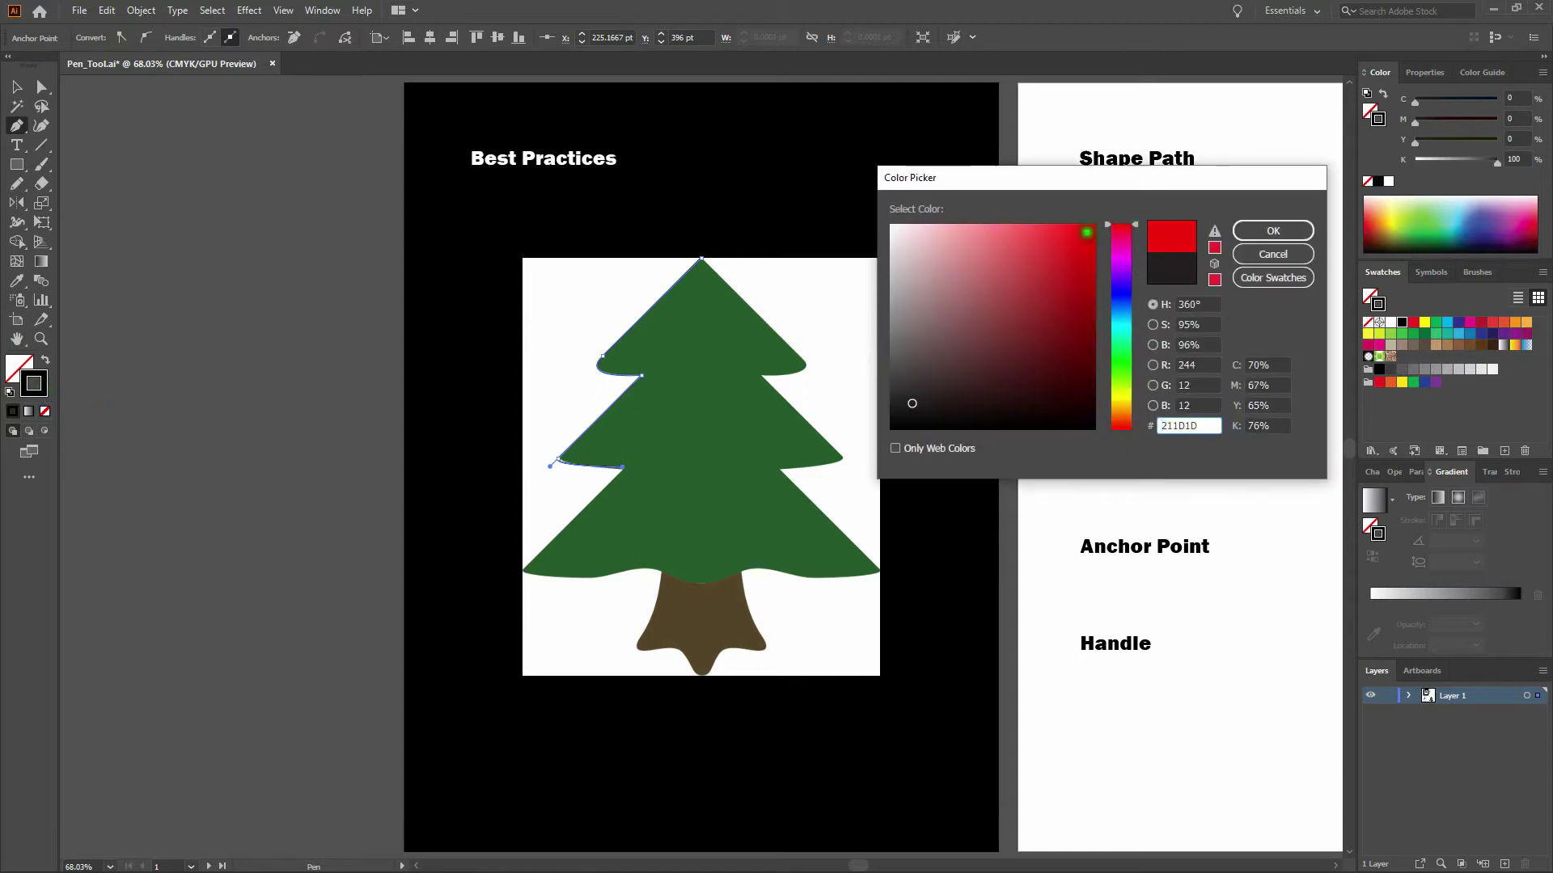
left_click(1295, 241)
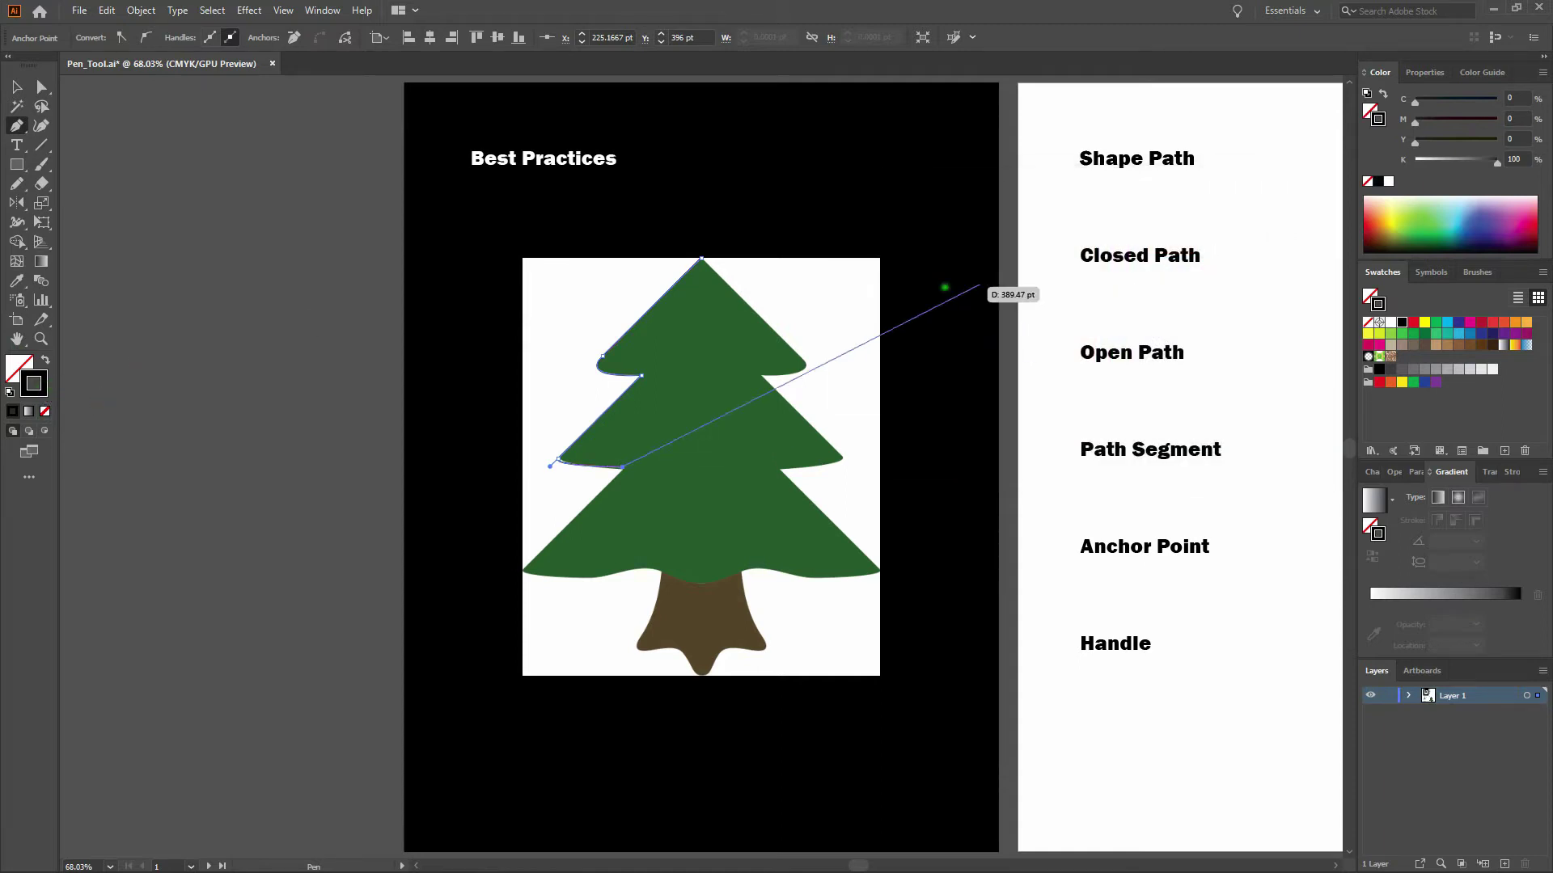
Zoom to 200% and pan up to inspect the traced branches and tree top
key("ctrl+plus")
key("ctrl+plus")
key("ctrl+plus")
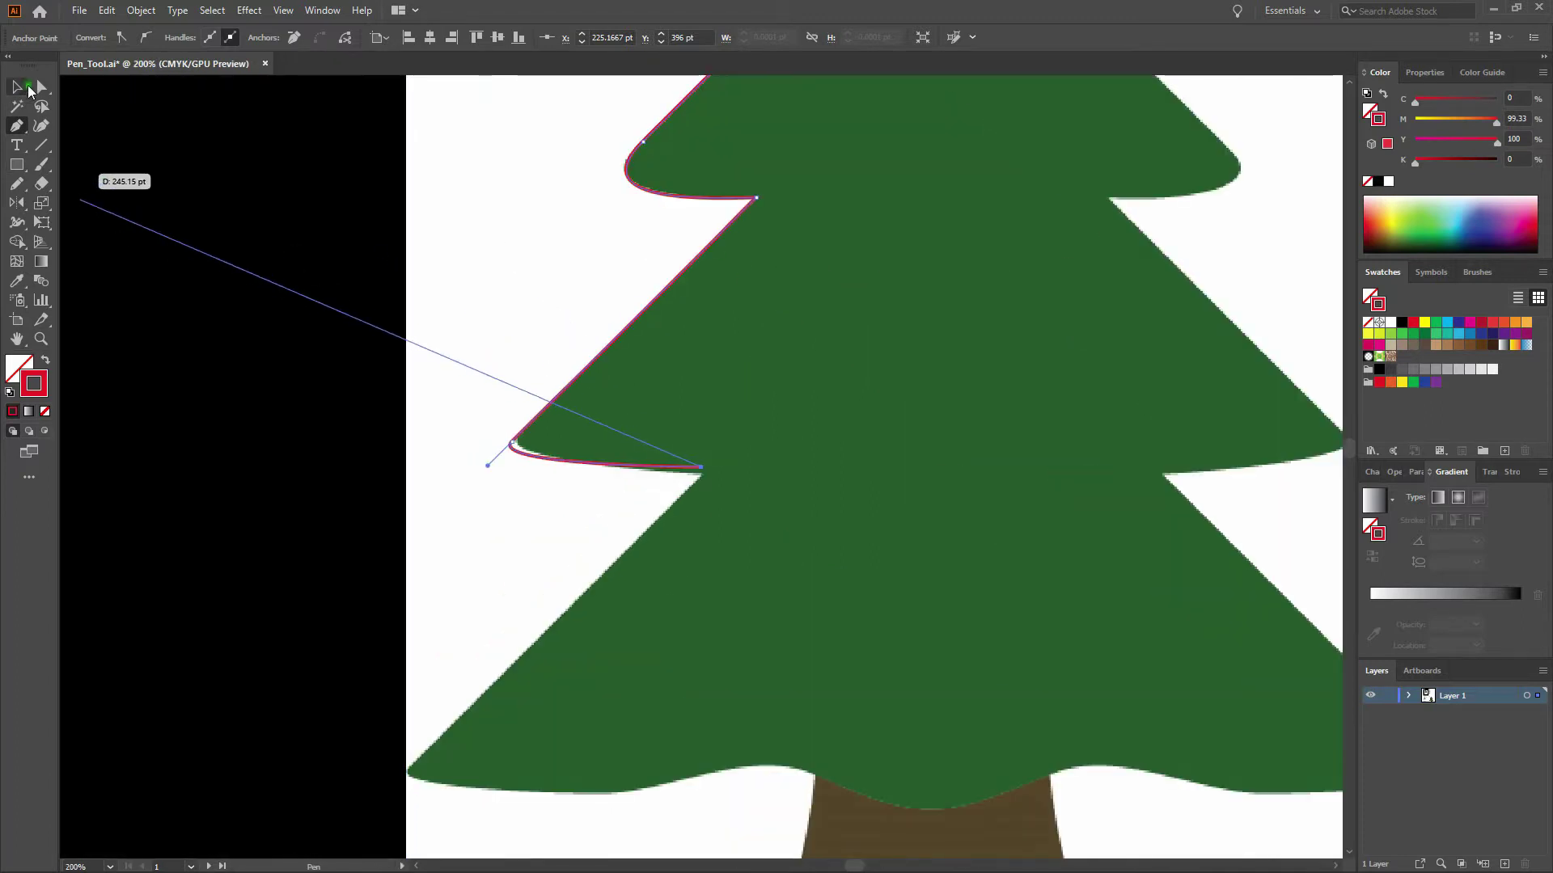
left_click(16, 87)
left_click_drag(644, 253, 587, 504)
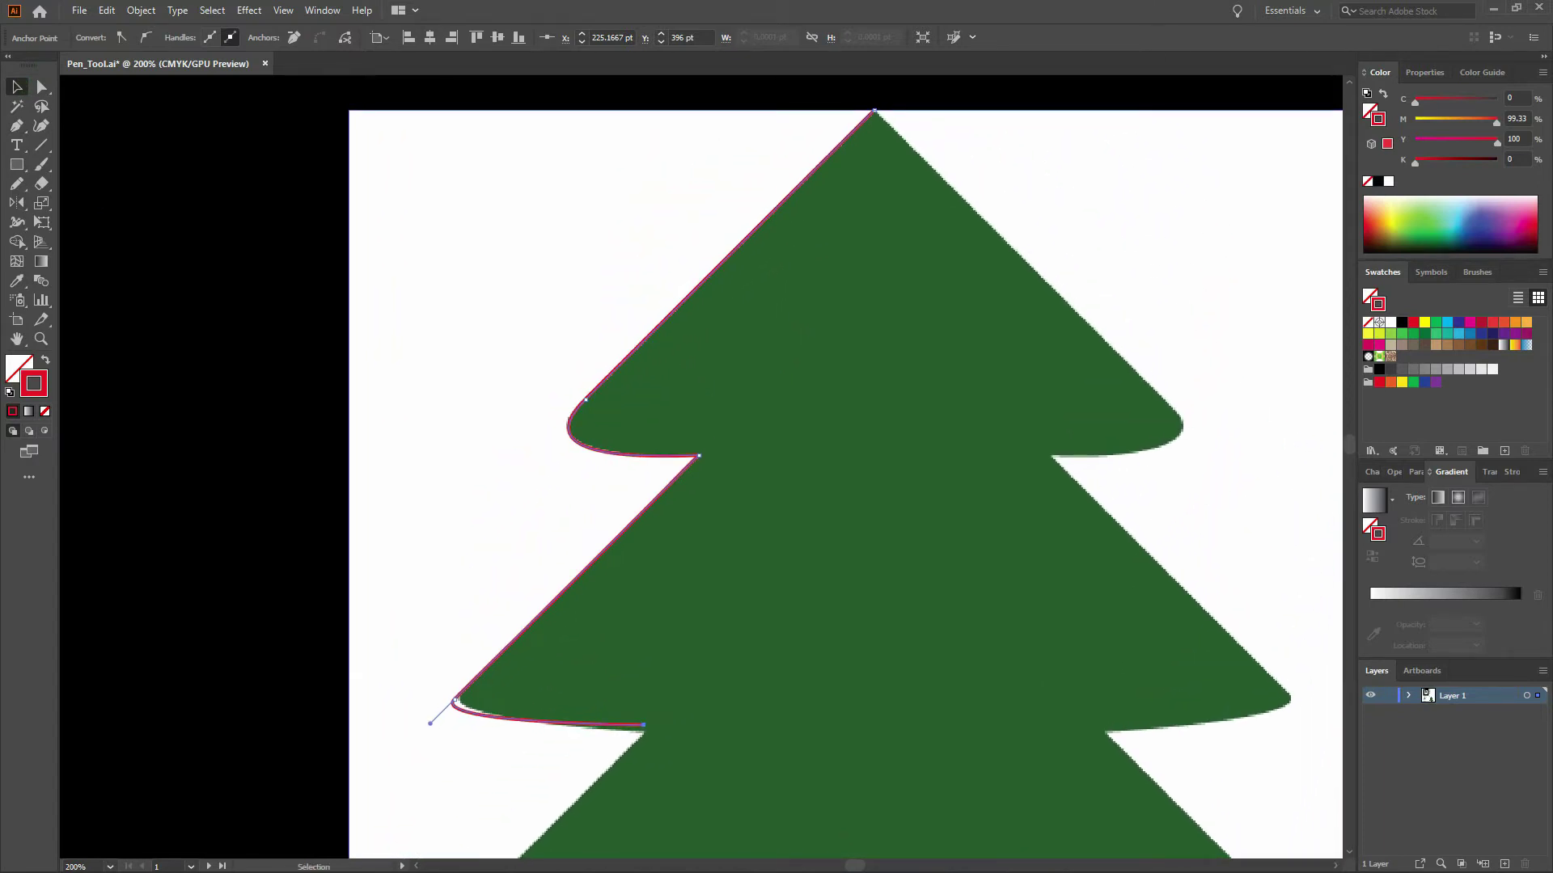
Fit the page, move over to the path-labels artboard, and return to the Pen tool
key("ctrl+0")
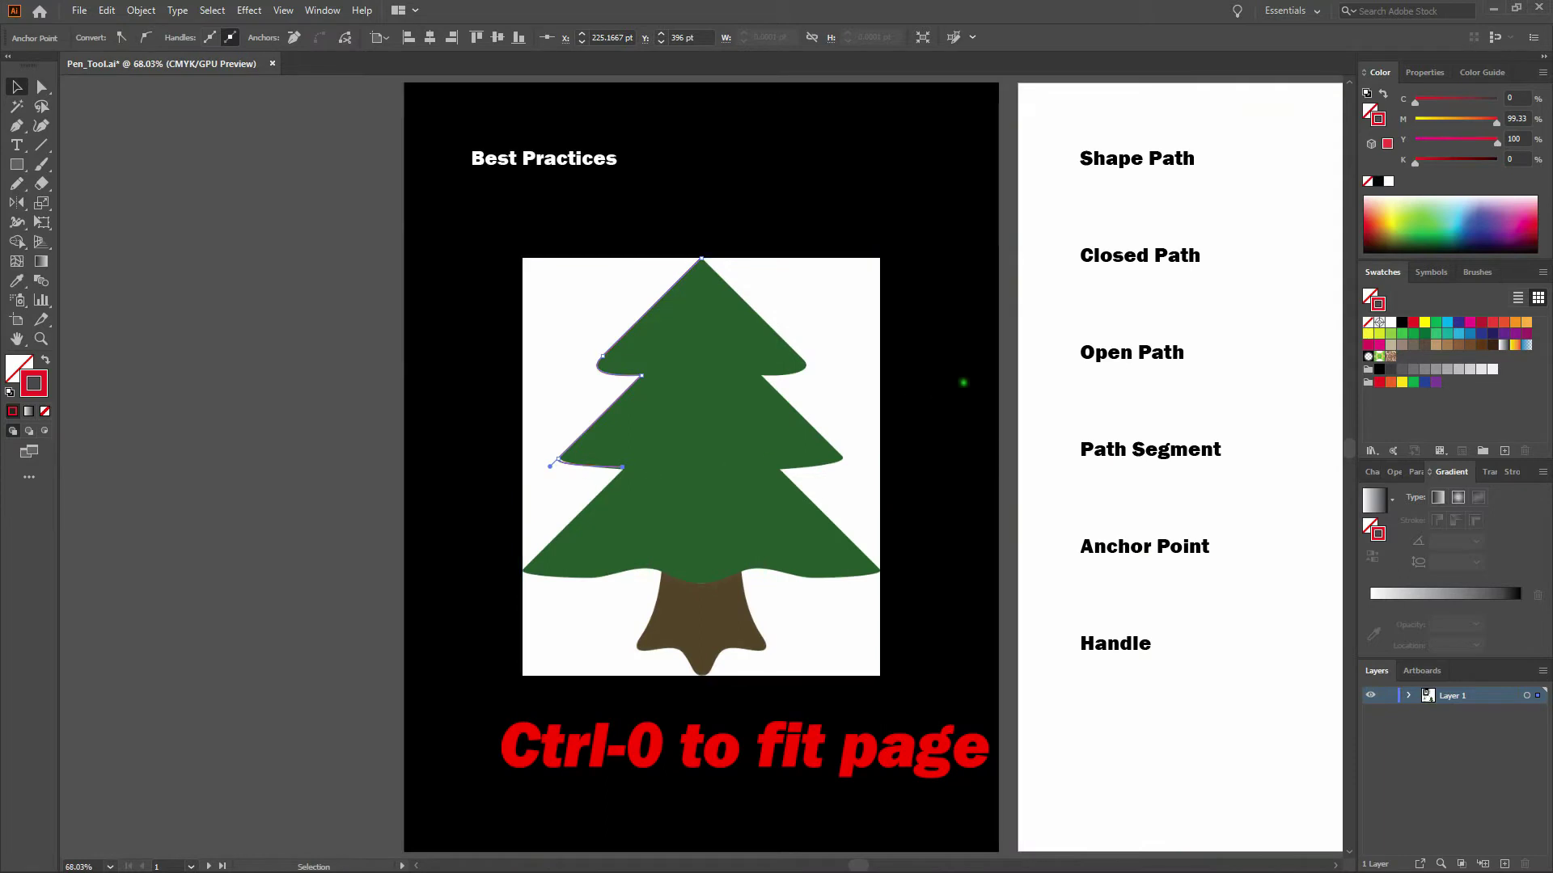
left_click_drag(1129, 305, 548, 308)
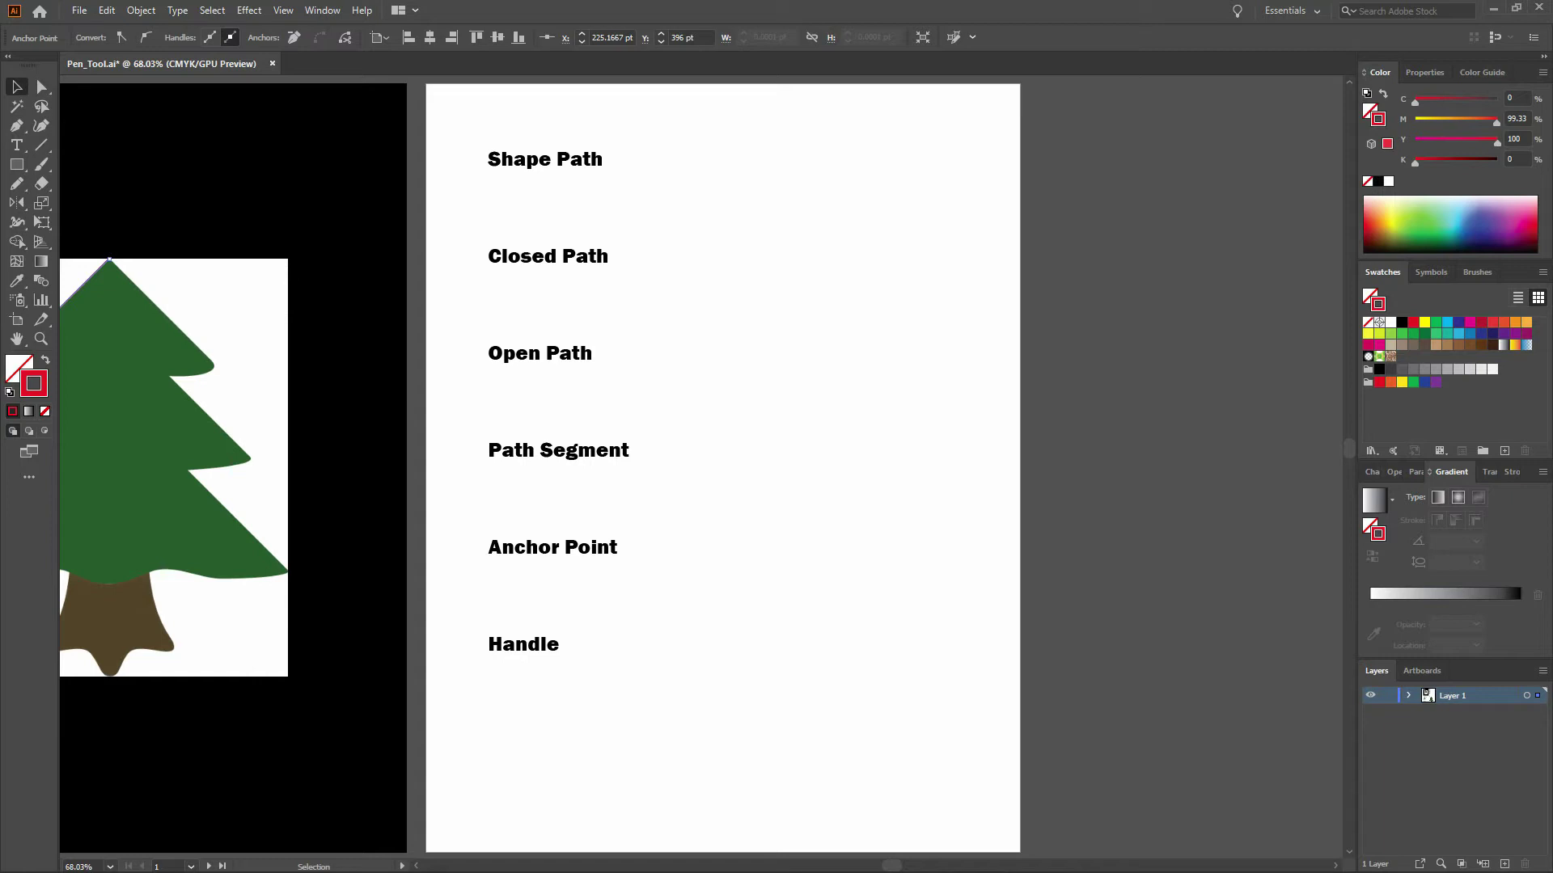
key("p")
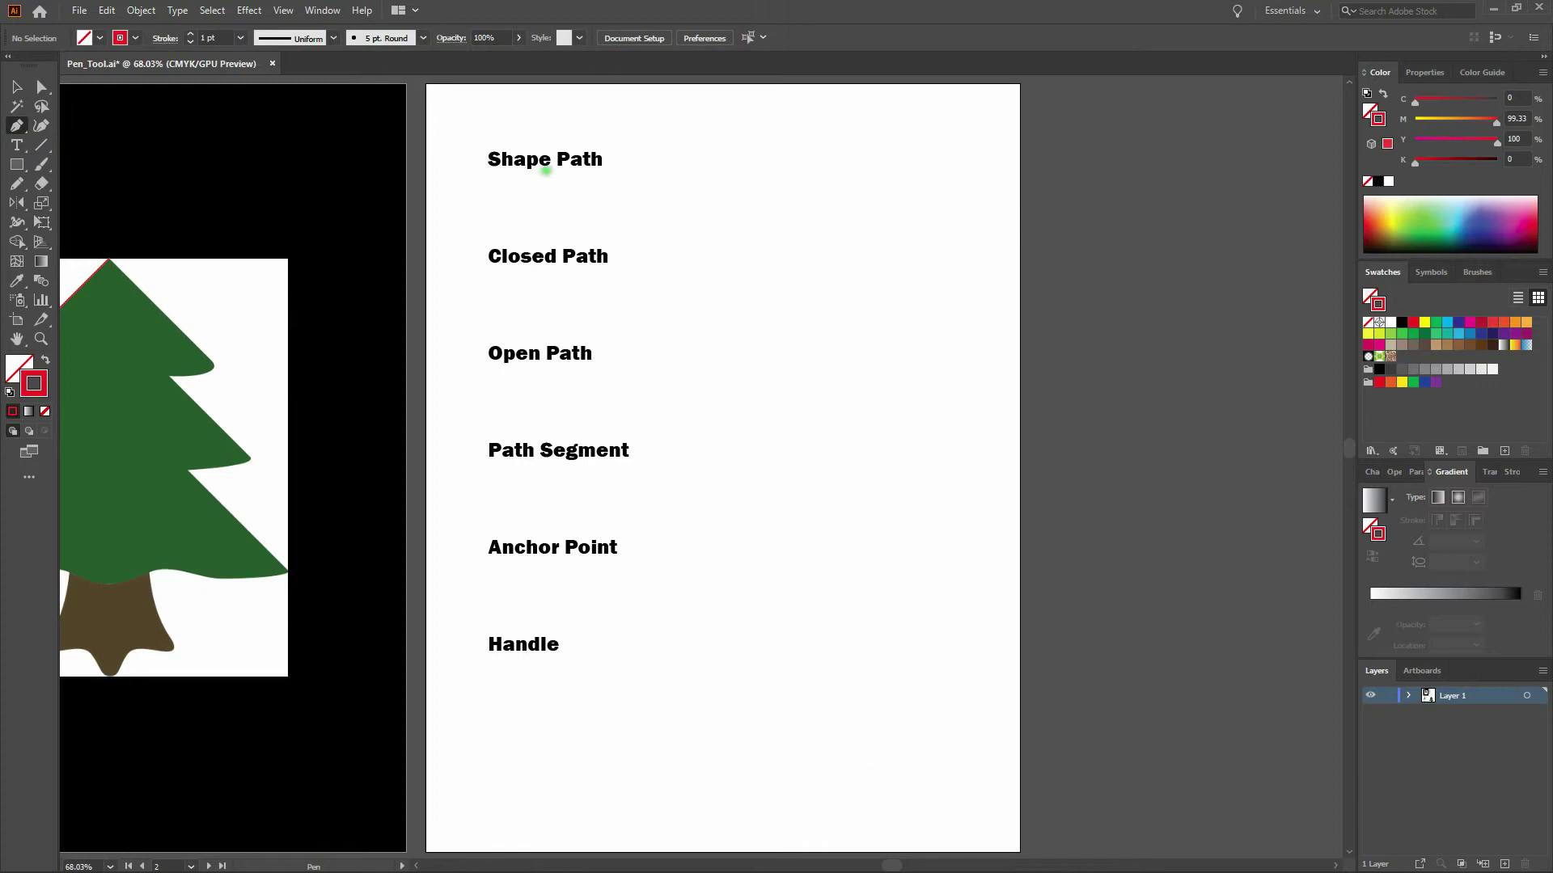
Draw a closed four-corner rectangle under the Shape Path label
left_click(530, 189)
left_click(744, 189)
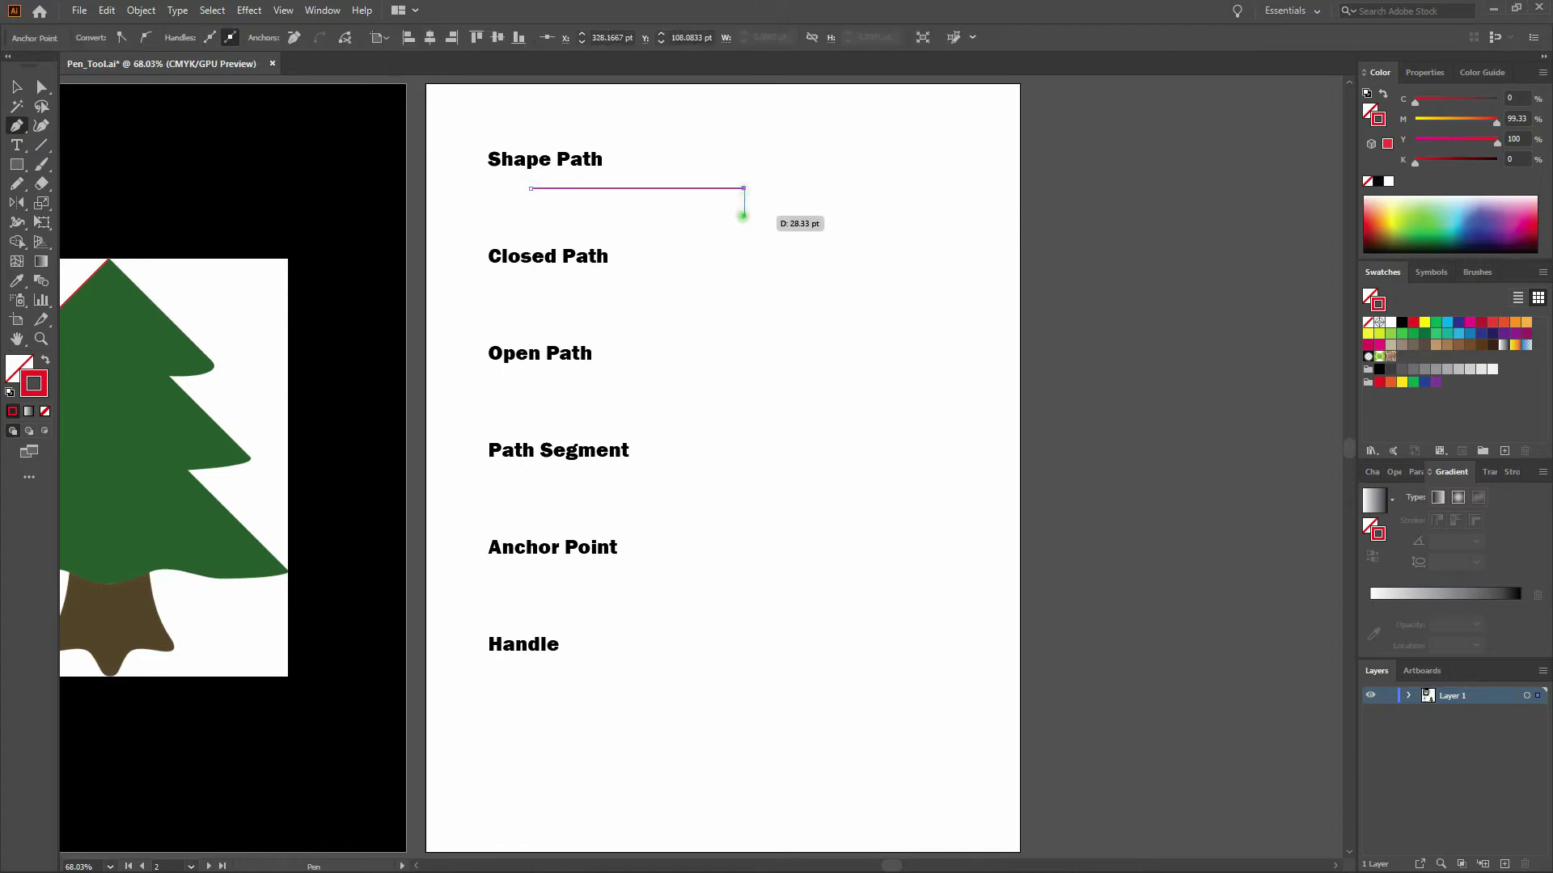
left_click(744, 216)
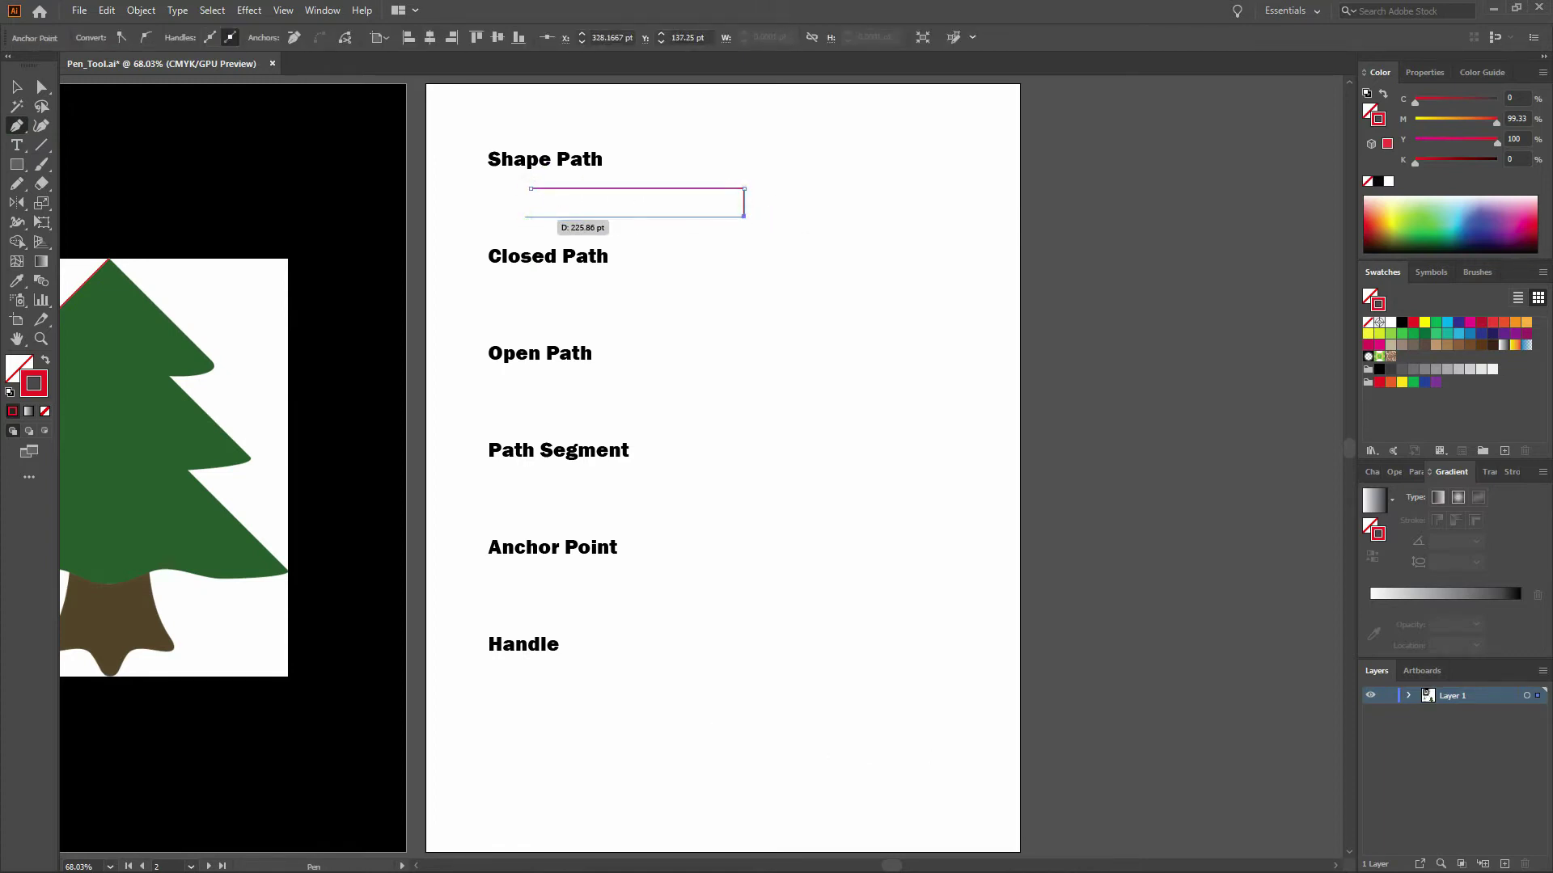
left_click(530, 216)
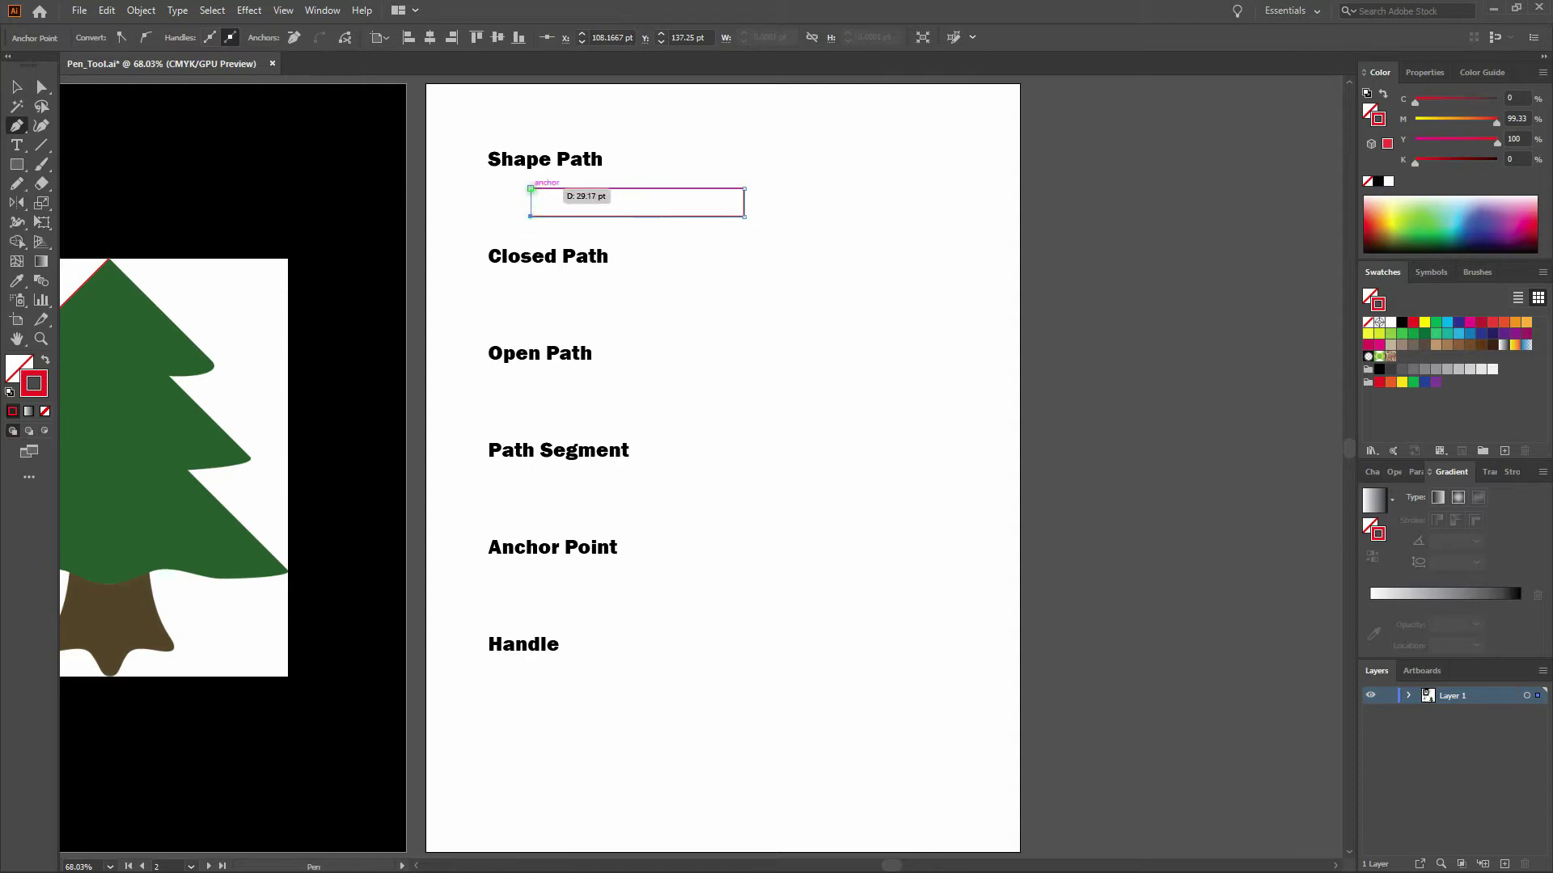
left_click(530, 188)
left_click(695, 169, "ctrl")
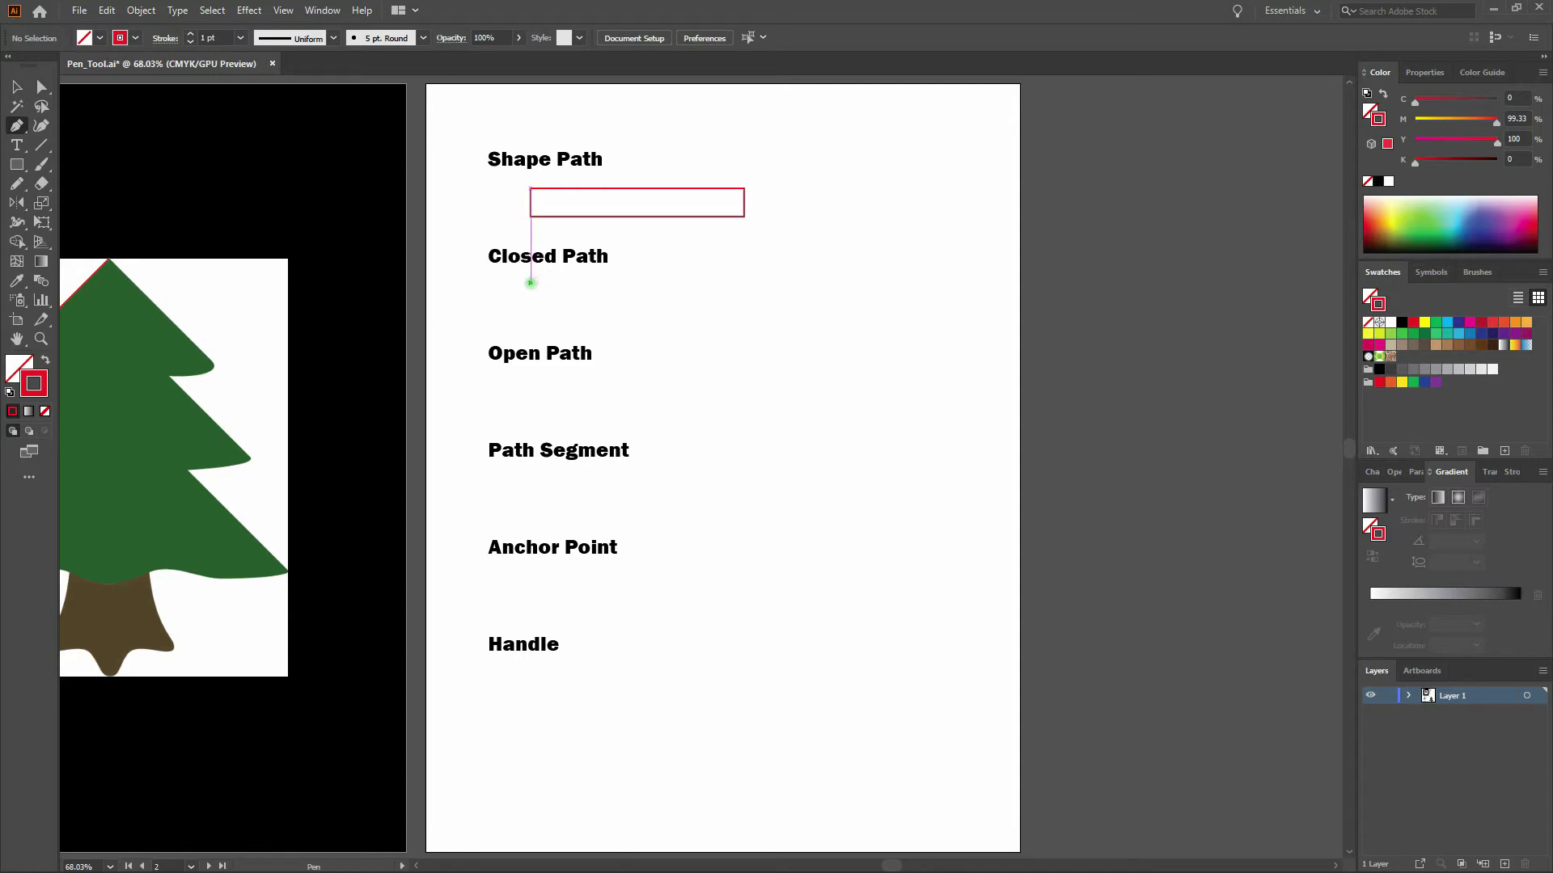
Draw a smaller closed four-sided path under the Closed Path label
left_click(530, 282)
left_click(637, 281)
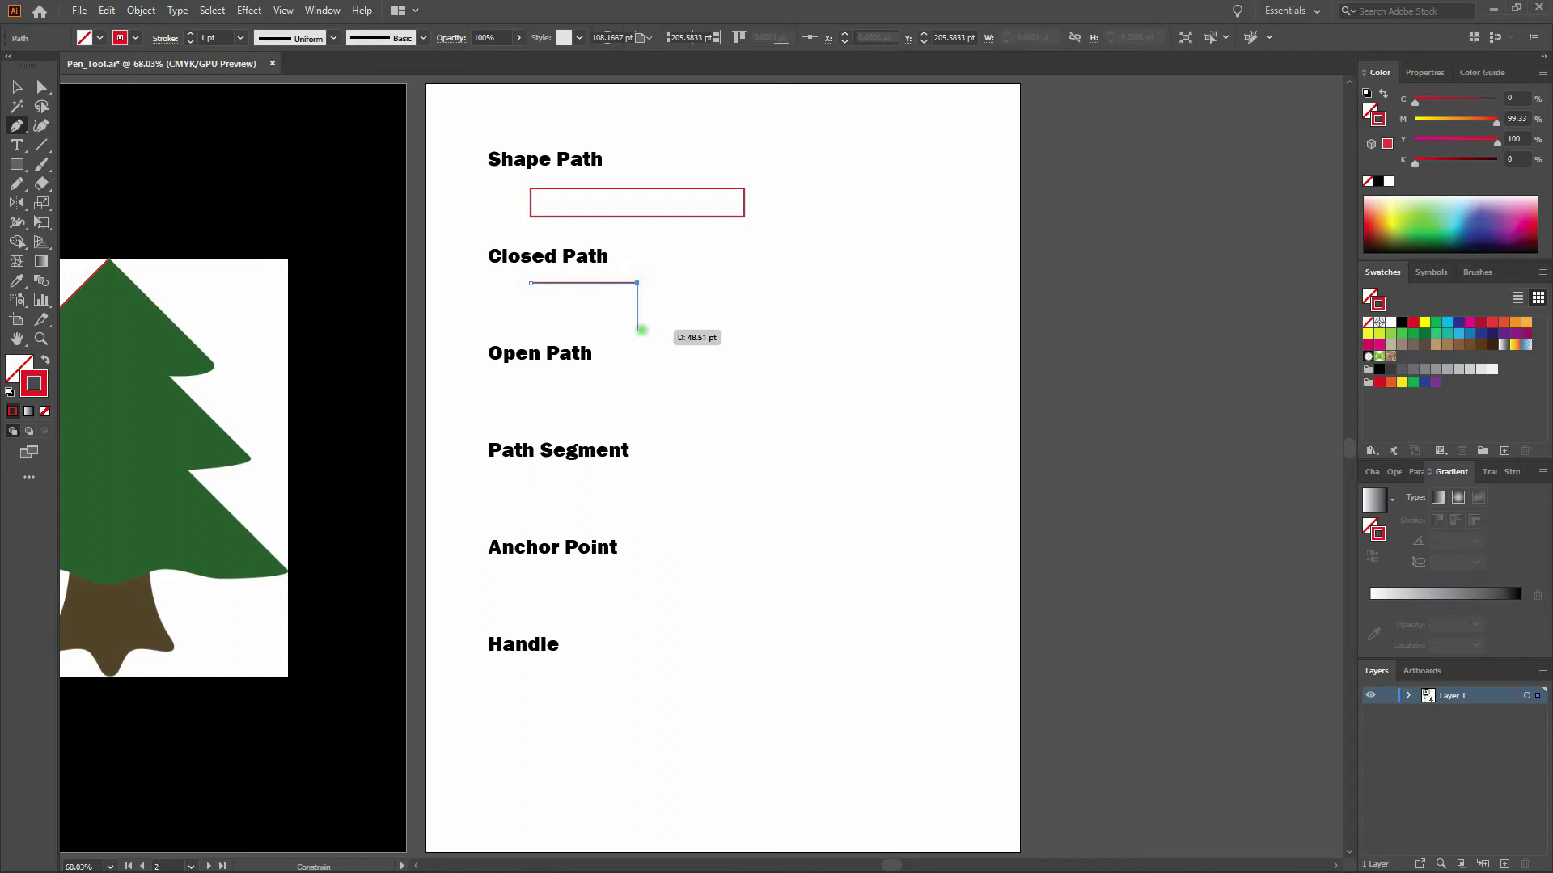
left_click(637, 329)
left_click(530, 329)
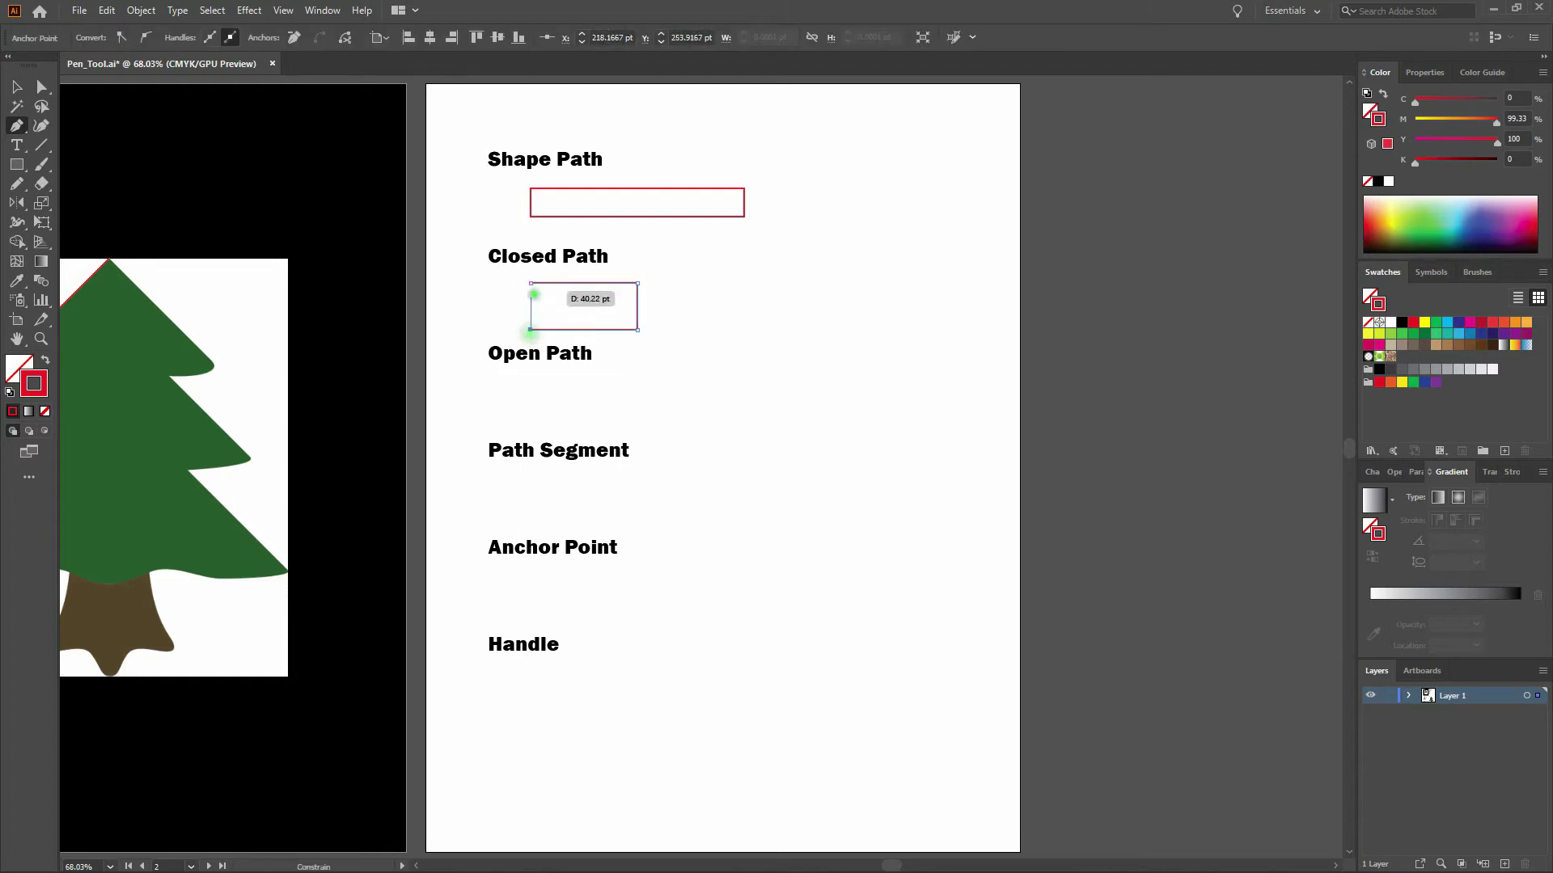
left_click(531, 283)
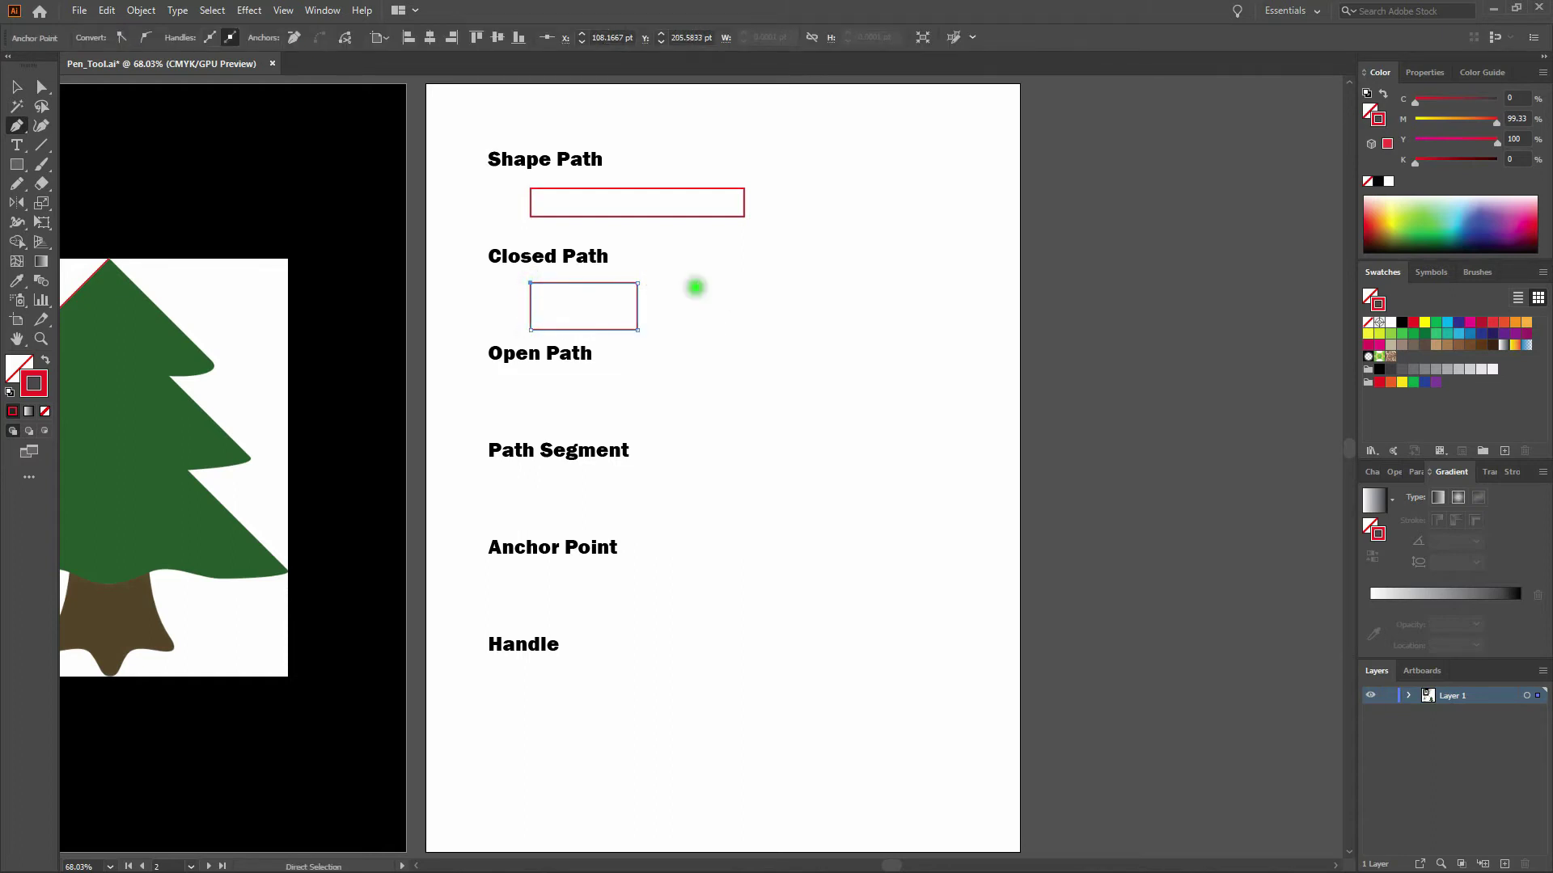
left_click(697, 288, "ctrl")
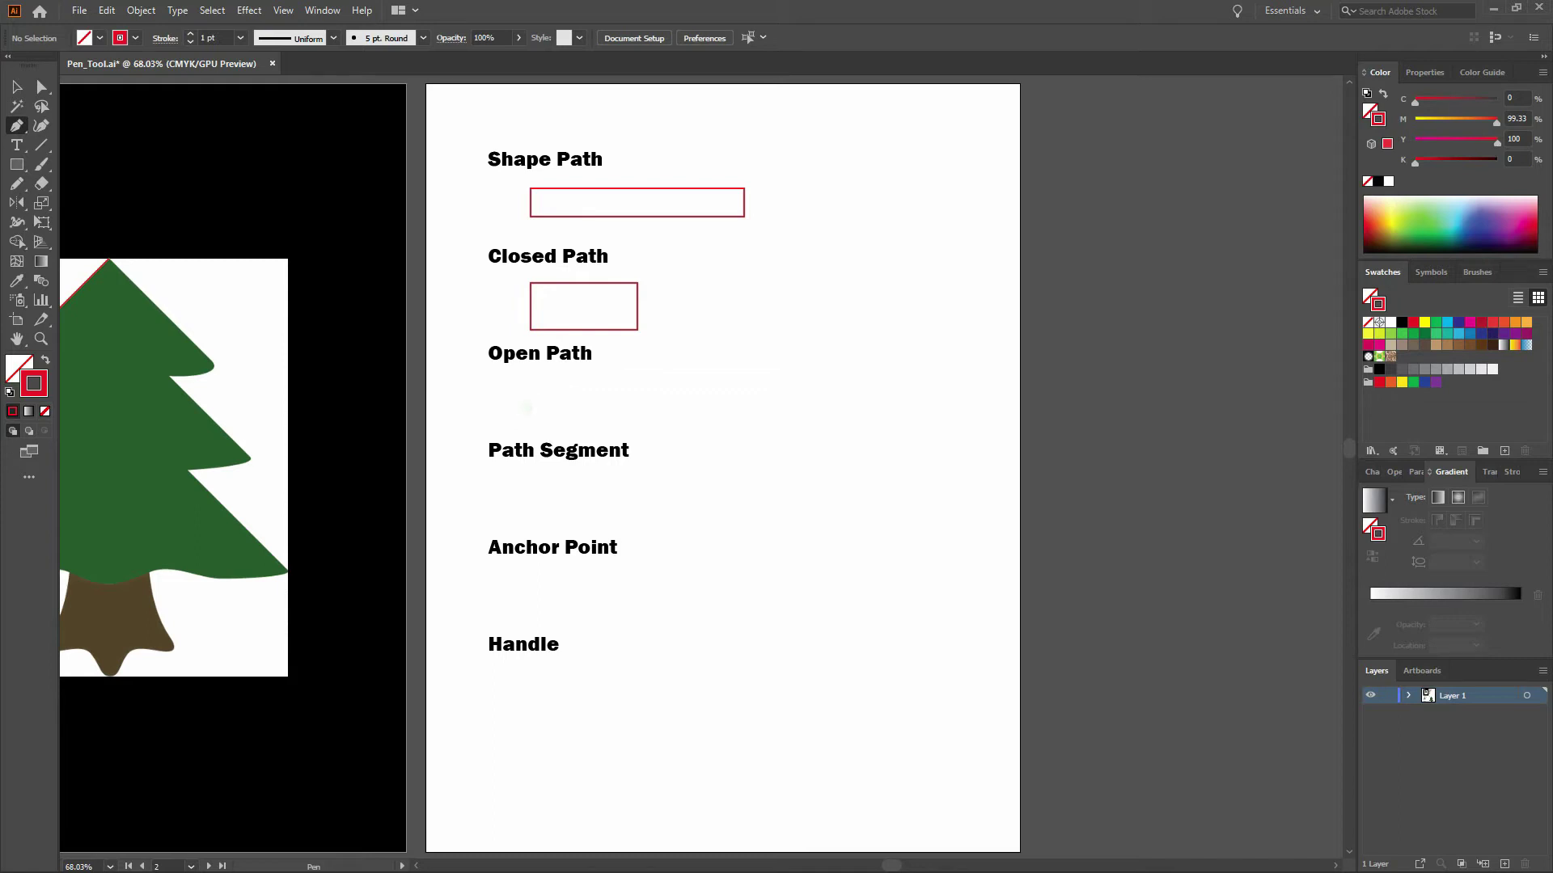
Draw an open path with a smooth curved step under the Open Path label
left_click(526, 408)
left_click(610, 409)
left_click(643, 408)
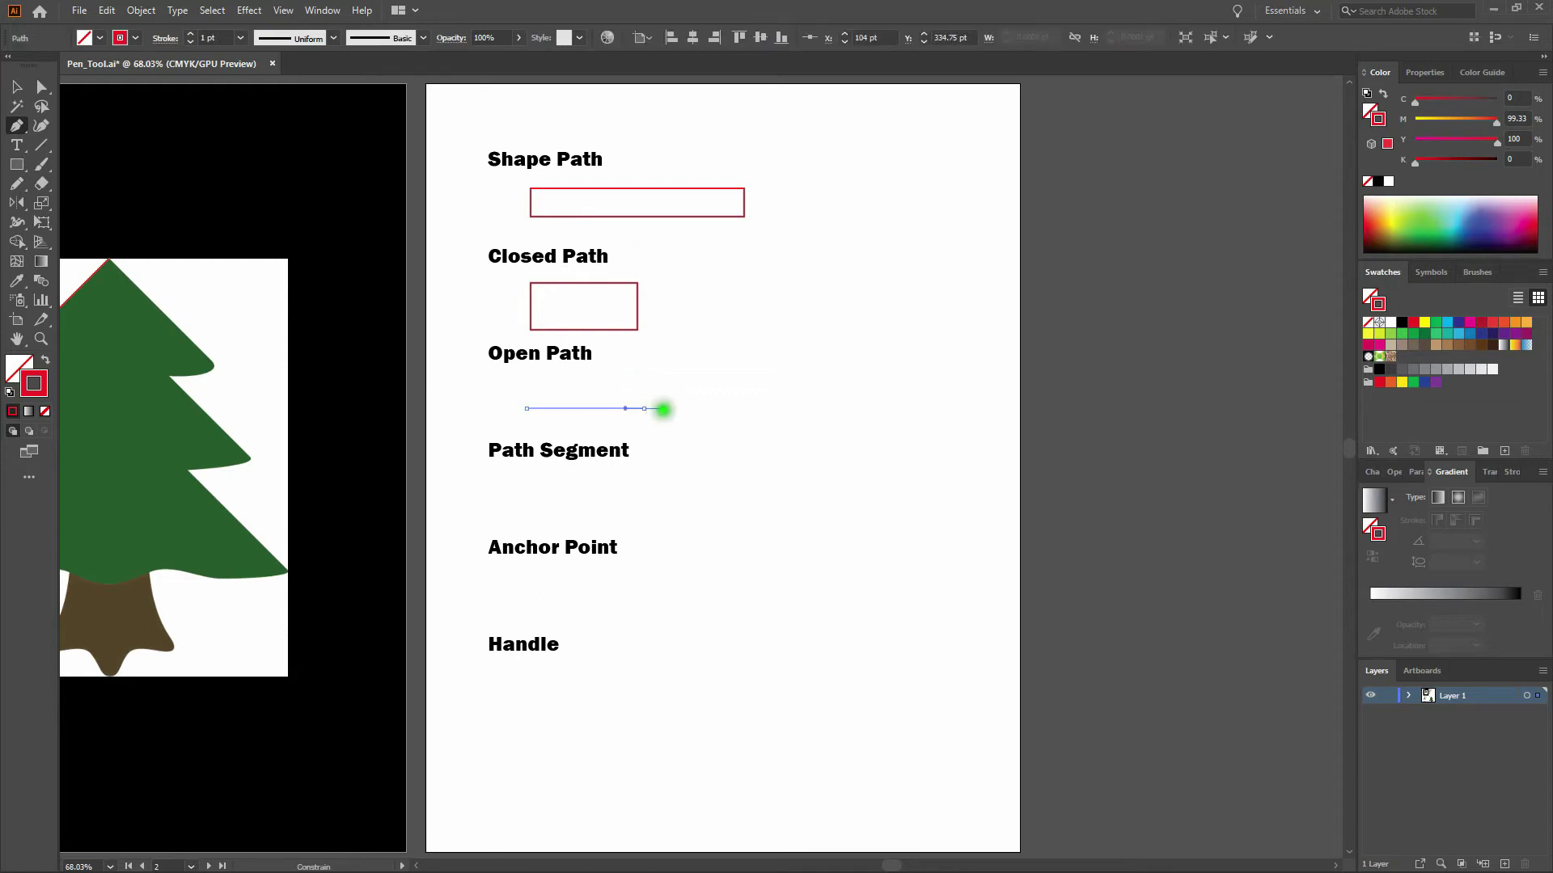
left_click_drag(704, 365, 749, 368)
left_click(850, 368)
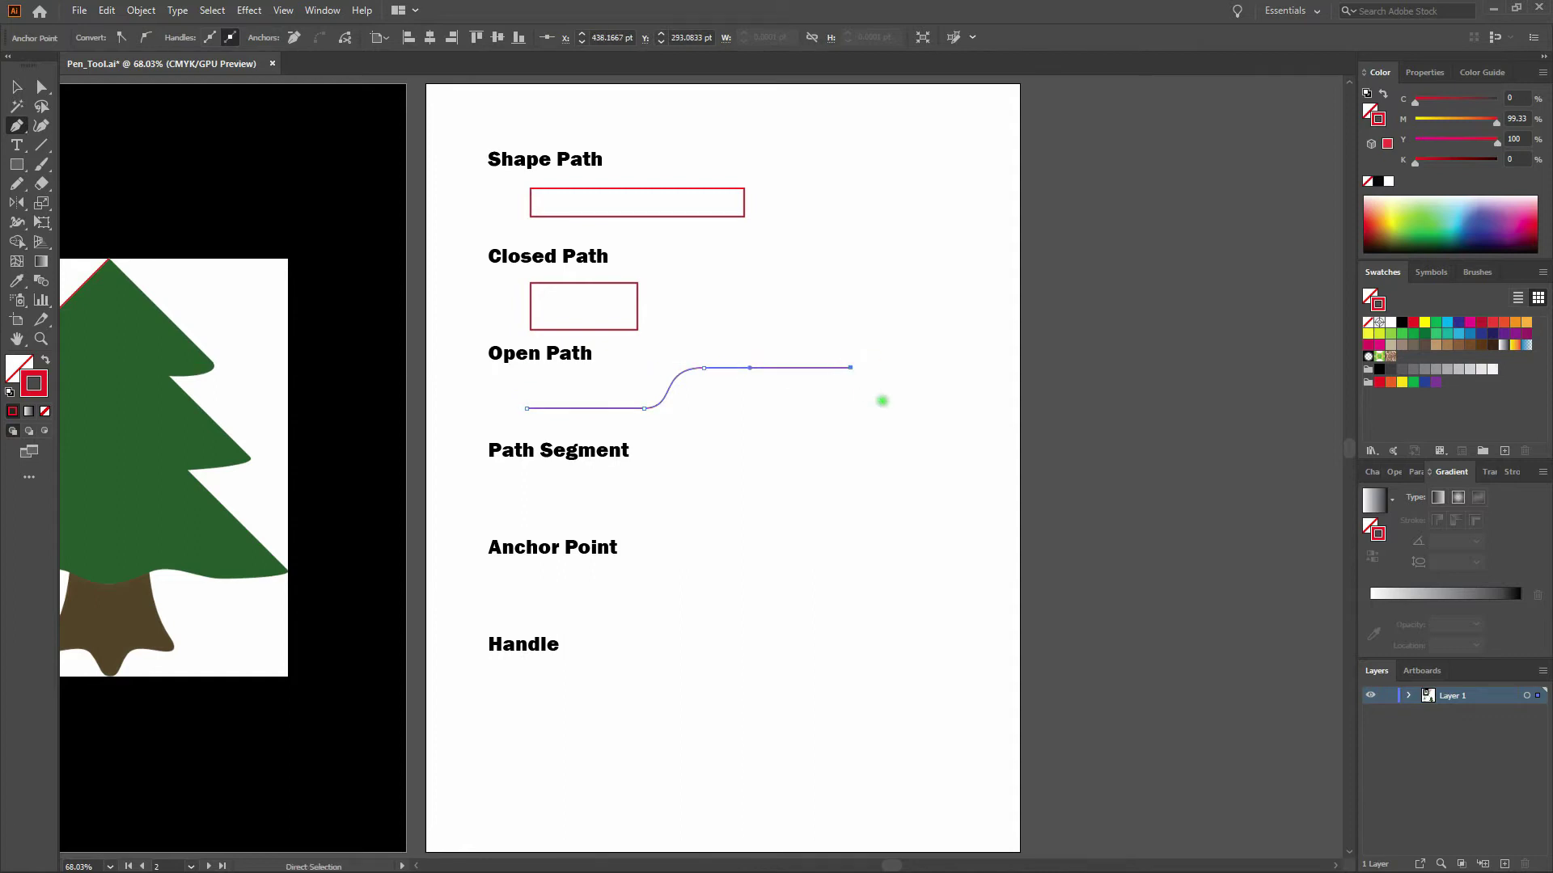
left_click(885, 406, "ctrl")
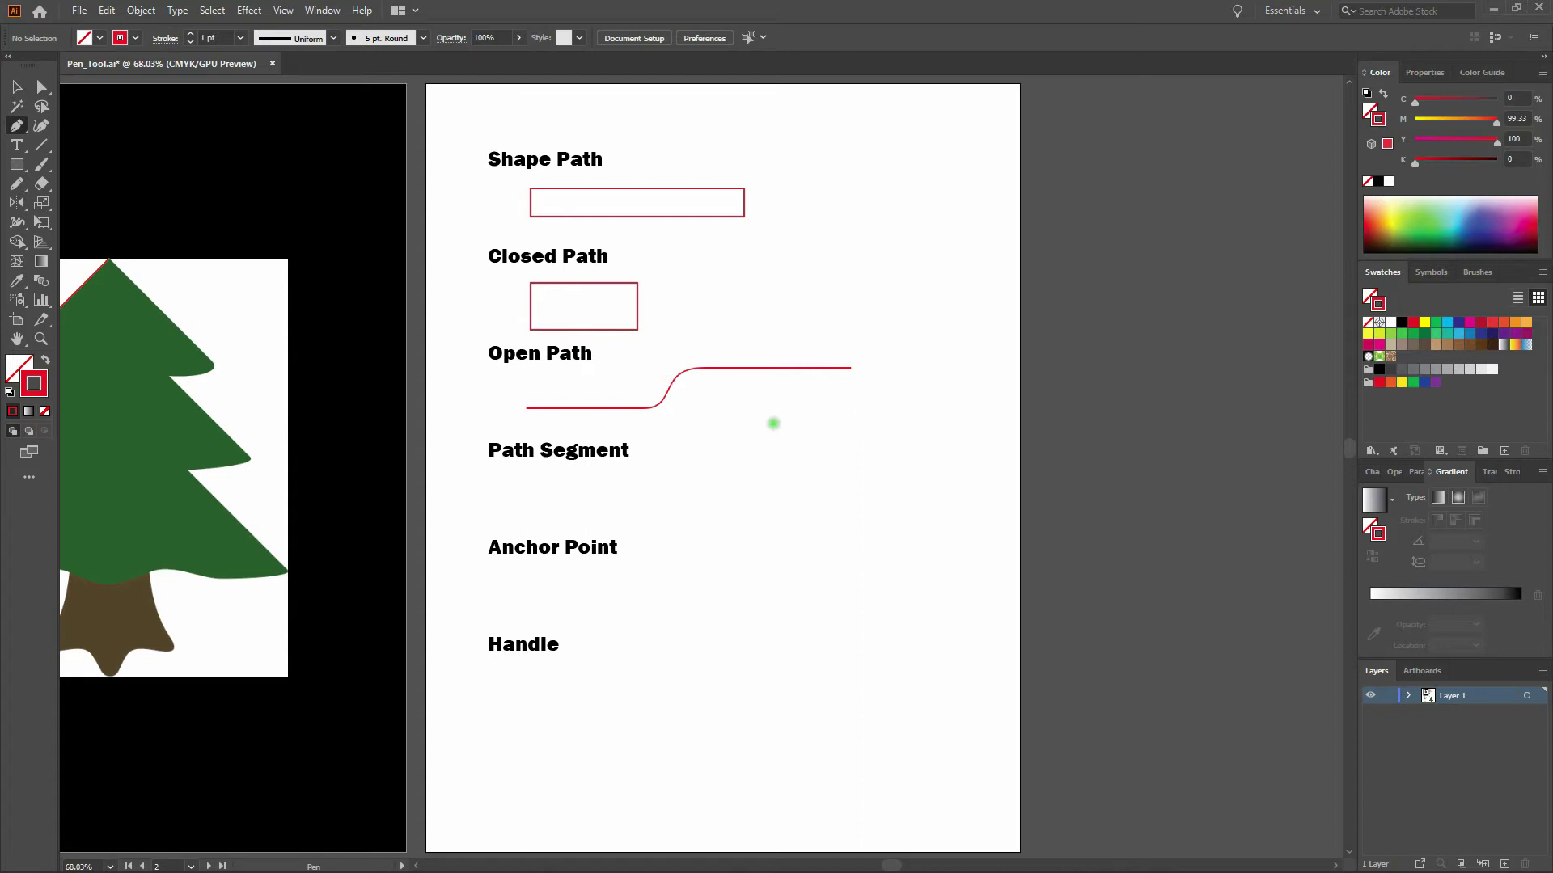
Draw a horizontal-rise-horizontal stepped path under Path Segment and check its anchors
left_click(526, 504)
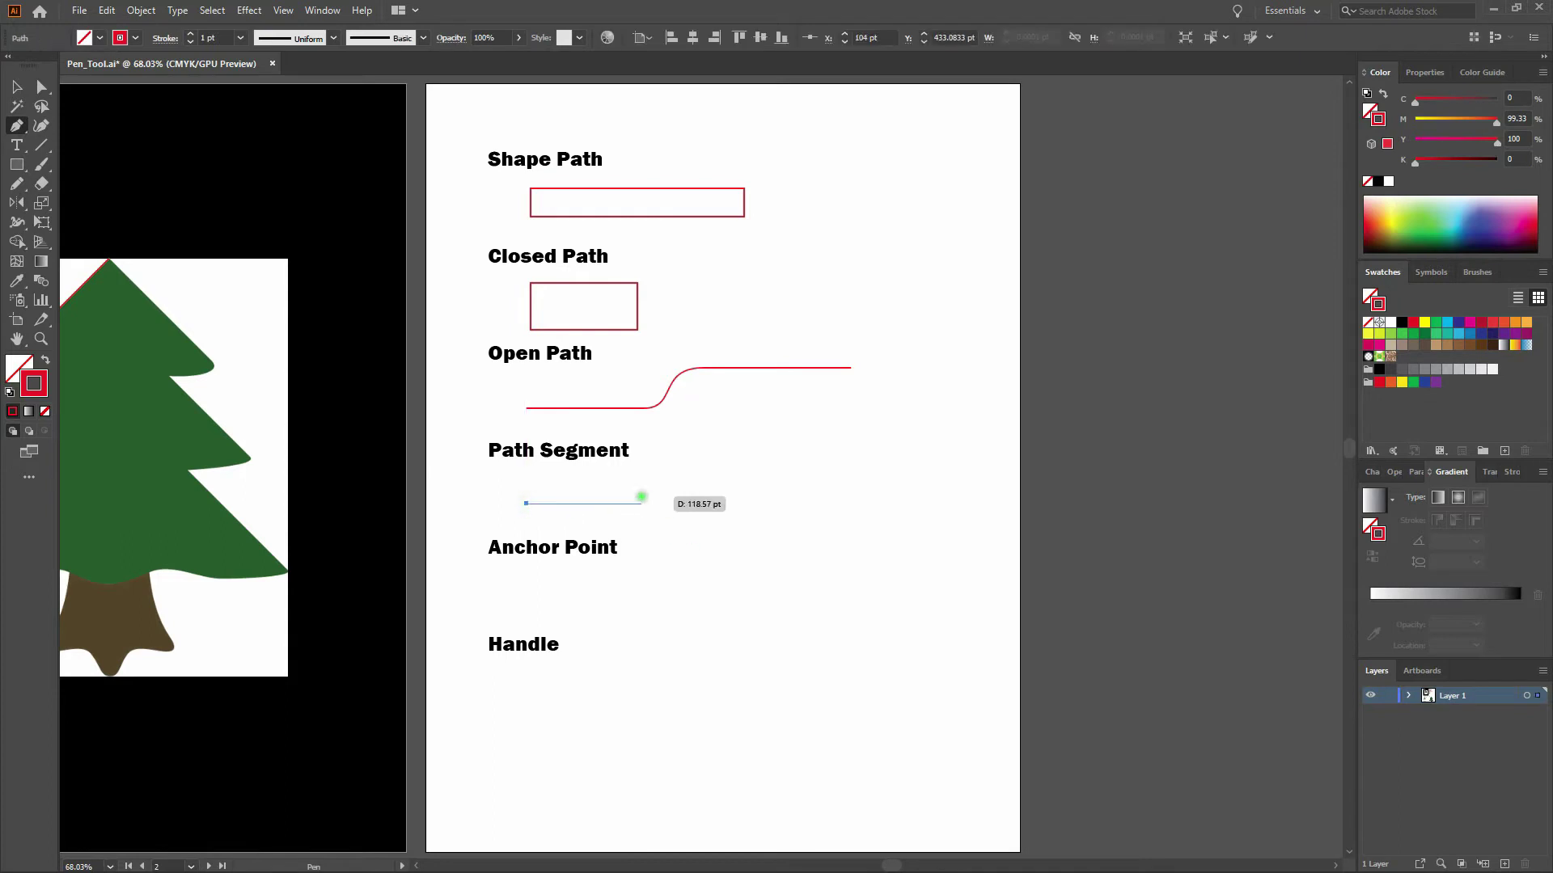
left_click(660, 503, "shift")
left_click(661, 468, "shift")
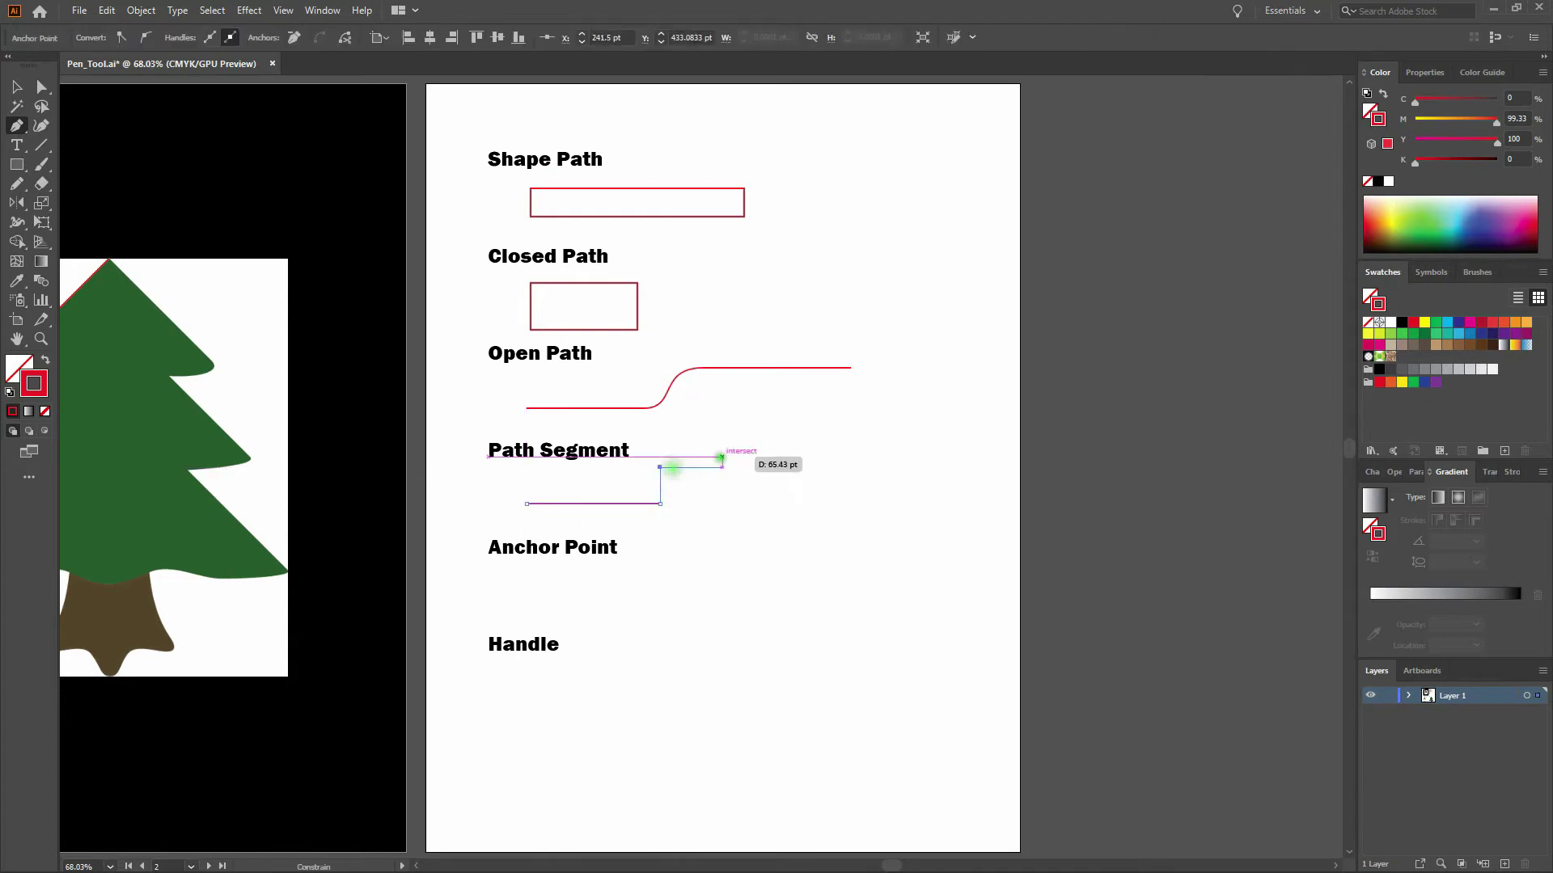
left_click(764, 468, "shift")
left_click(778, 491, "ctrl")
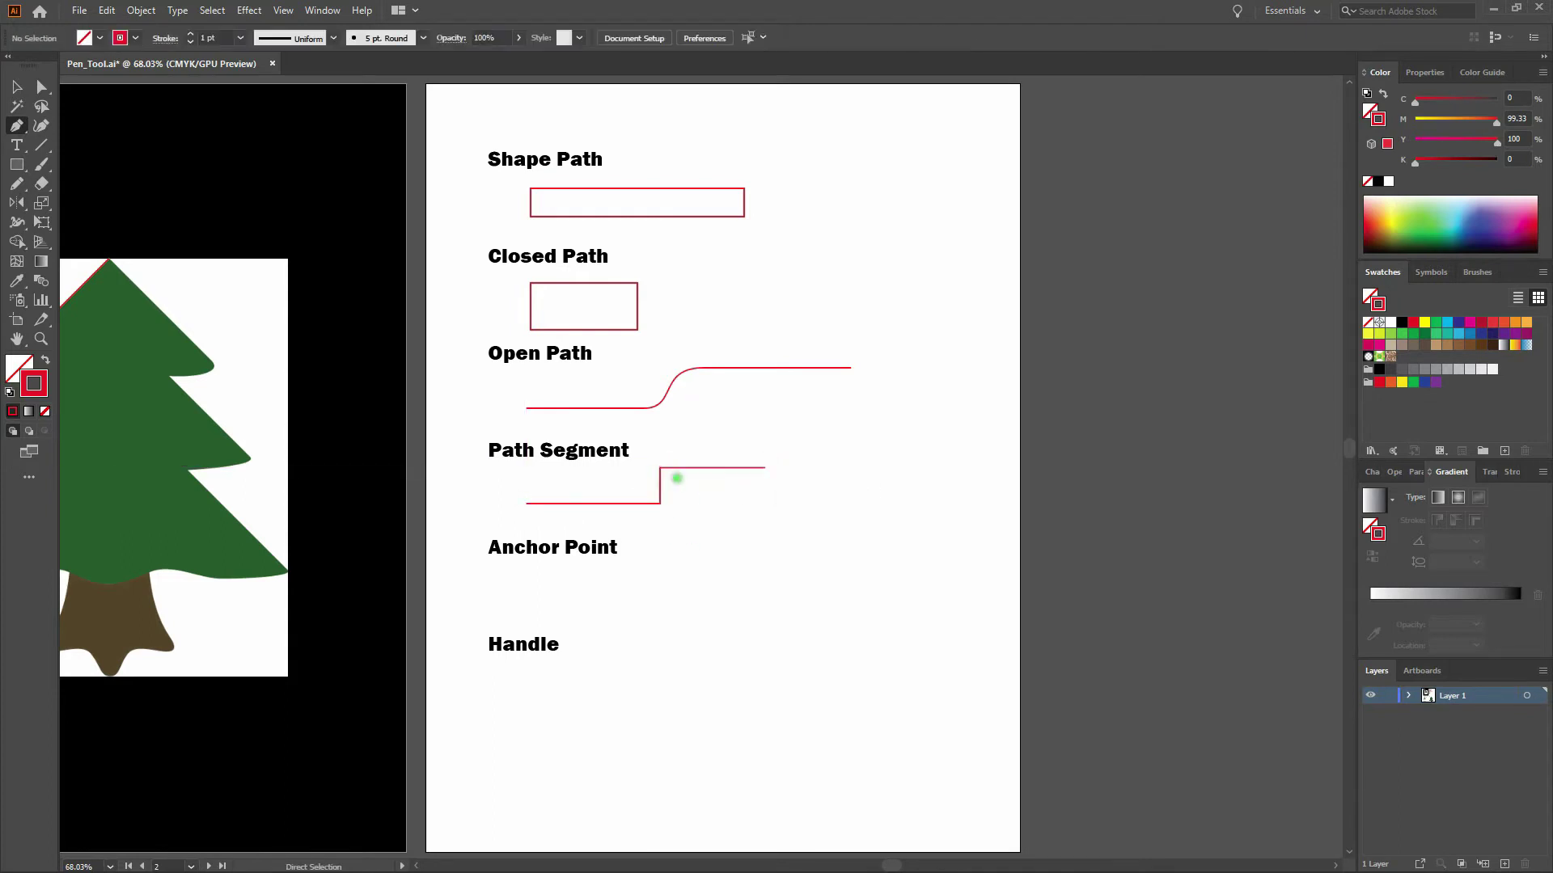
left_click(661, 482, "ctrl")
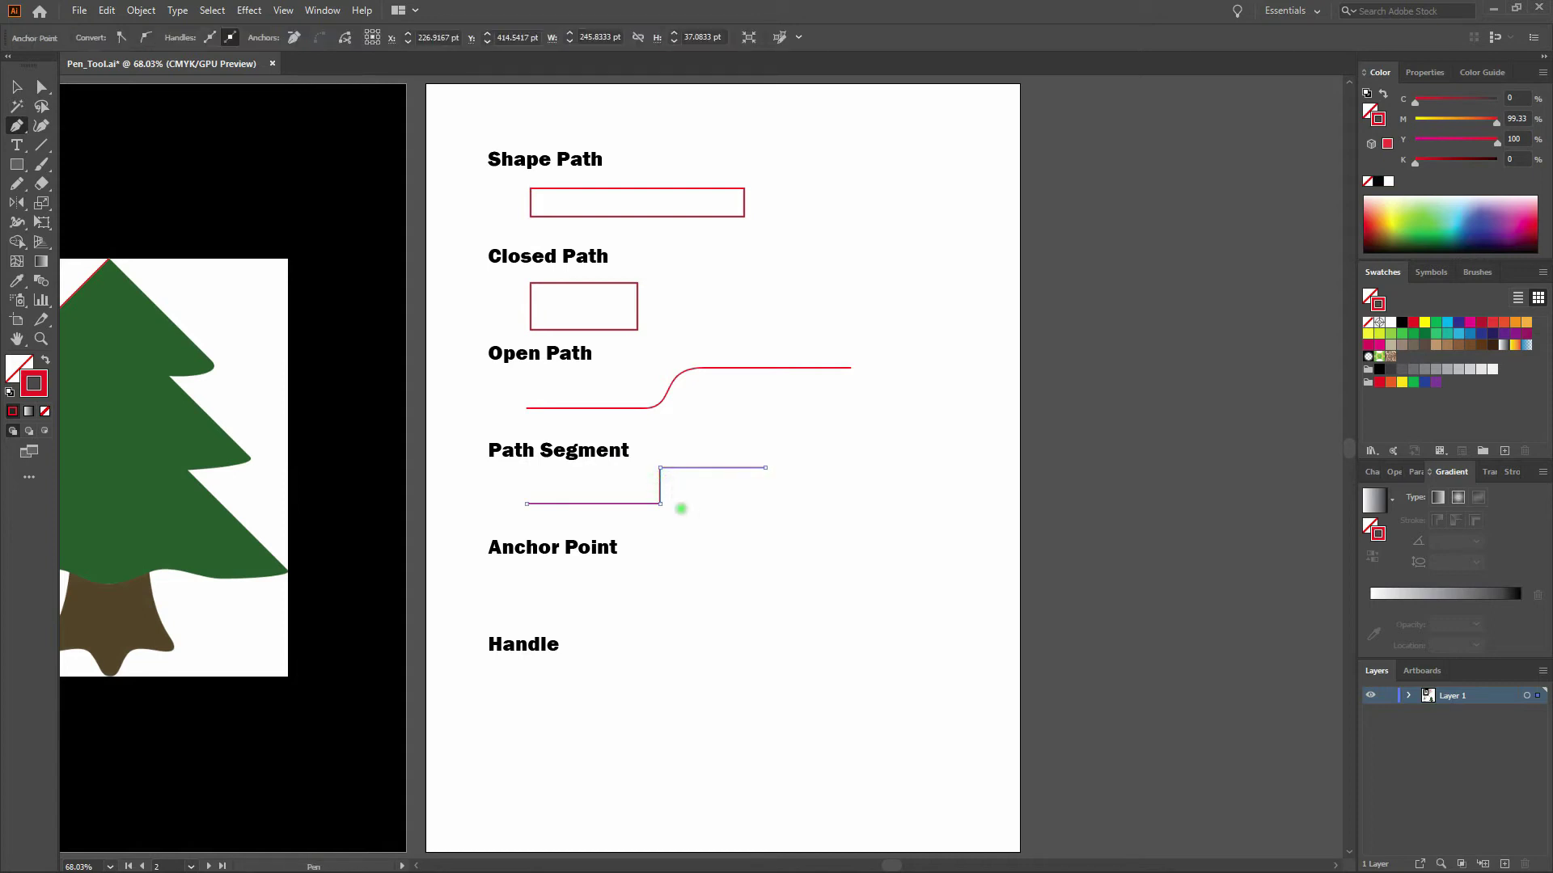
left_click(673, 484, "ctrl")
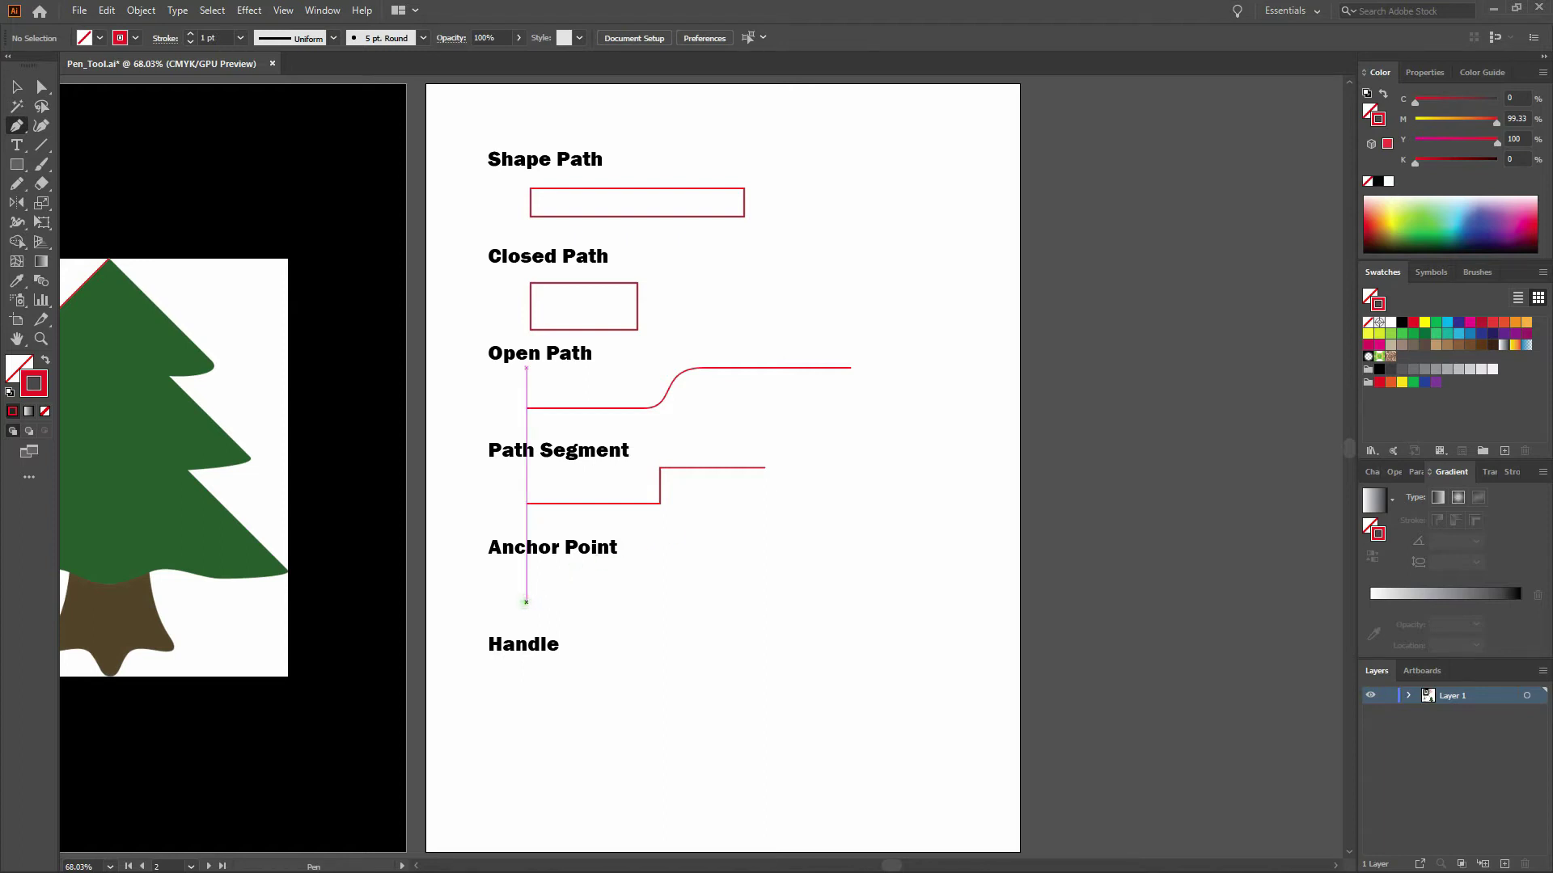
left_click(525, 603)
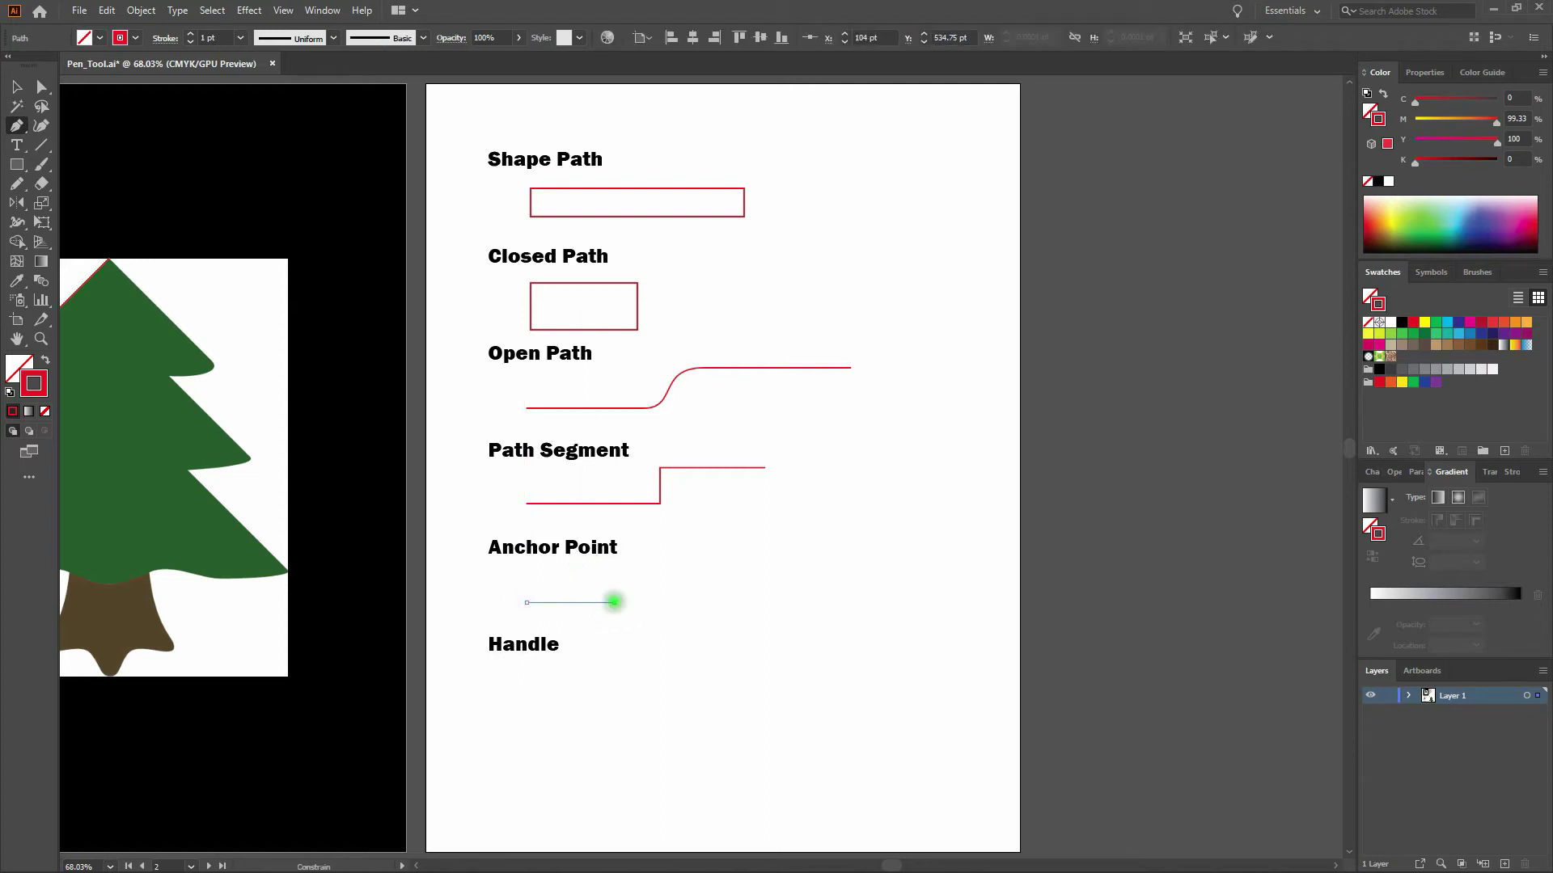
Draw a step with a dragged, rounded downward end under Anchor Point, then check its anchors
left_click(614, 602)
left_click(613, 566)
left_click_drag(722, 566, 762, 624)
left_click(727, 552, "ctrl")
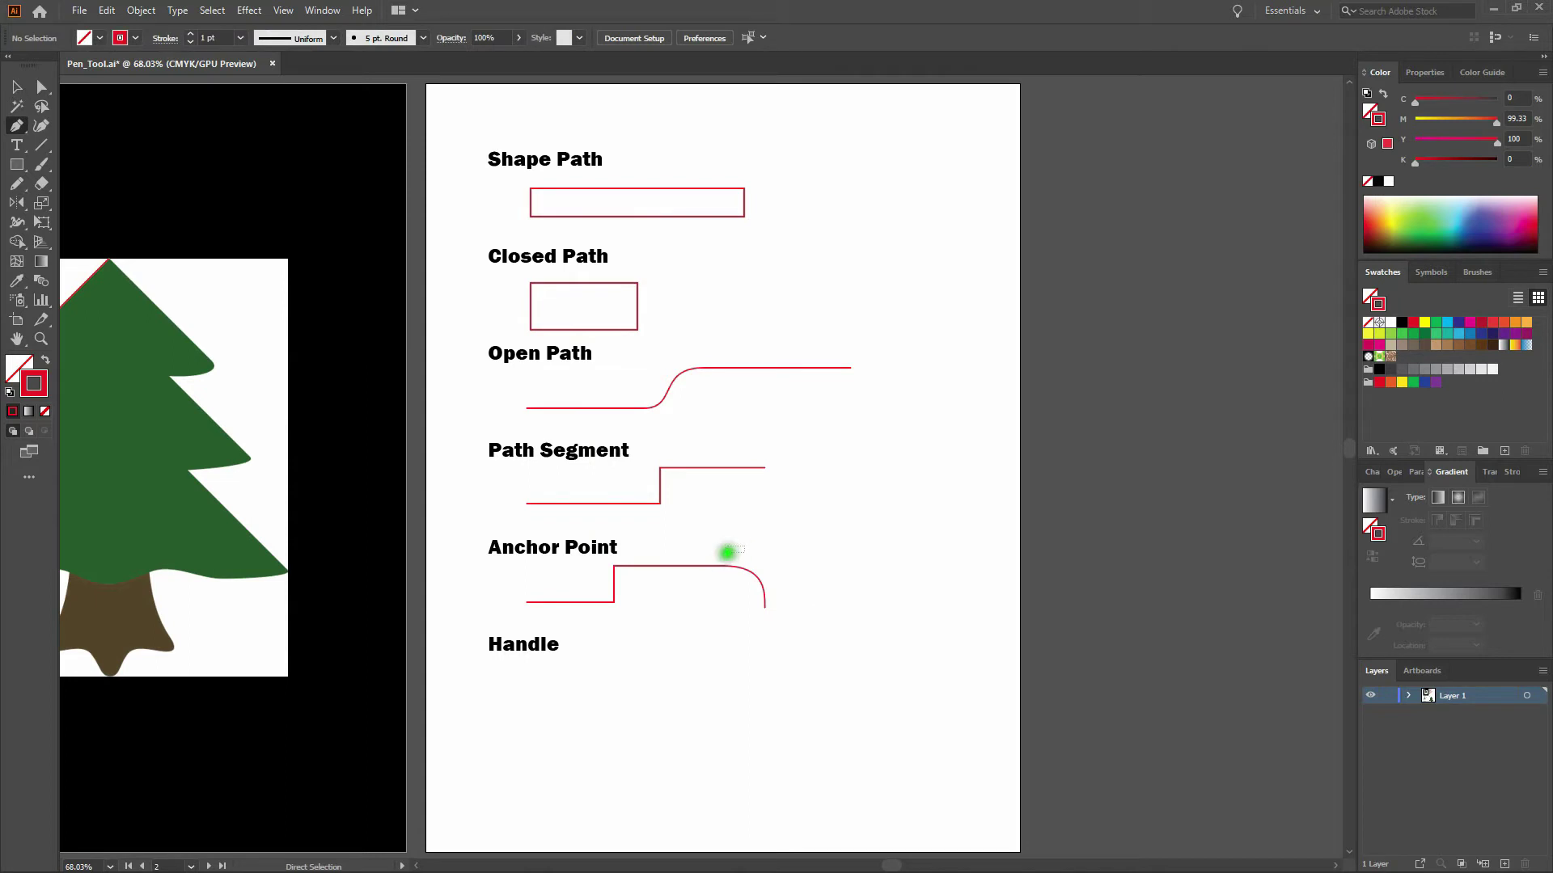
left_click(716, 568, "ctrl")
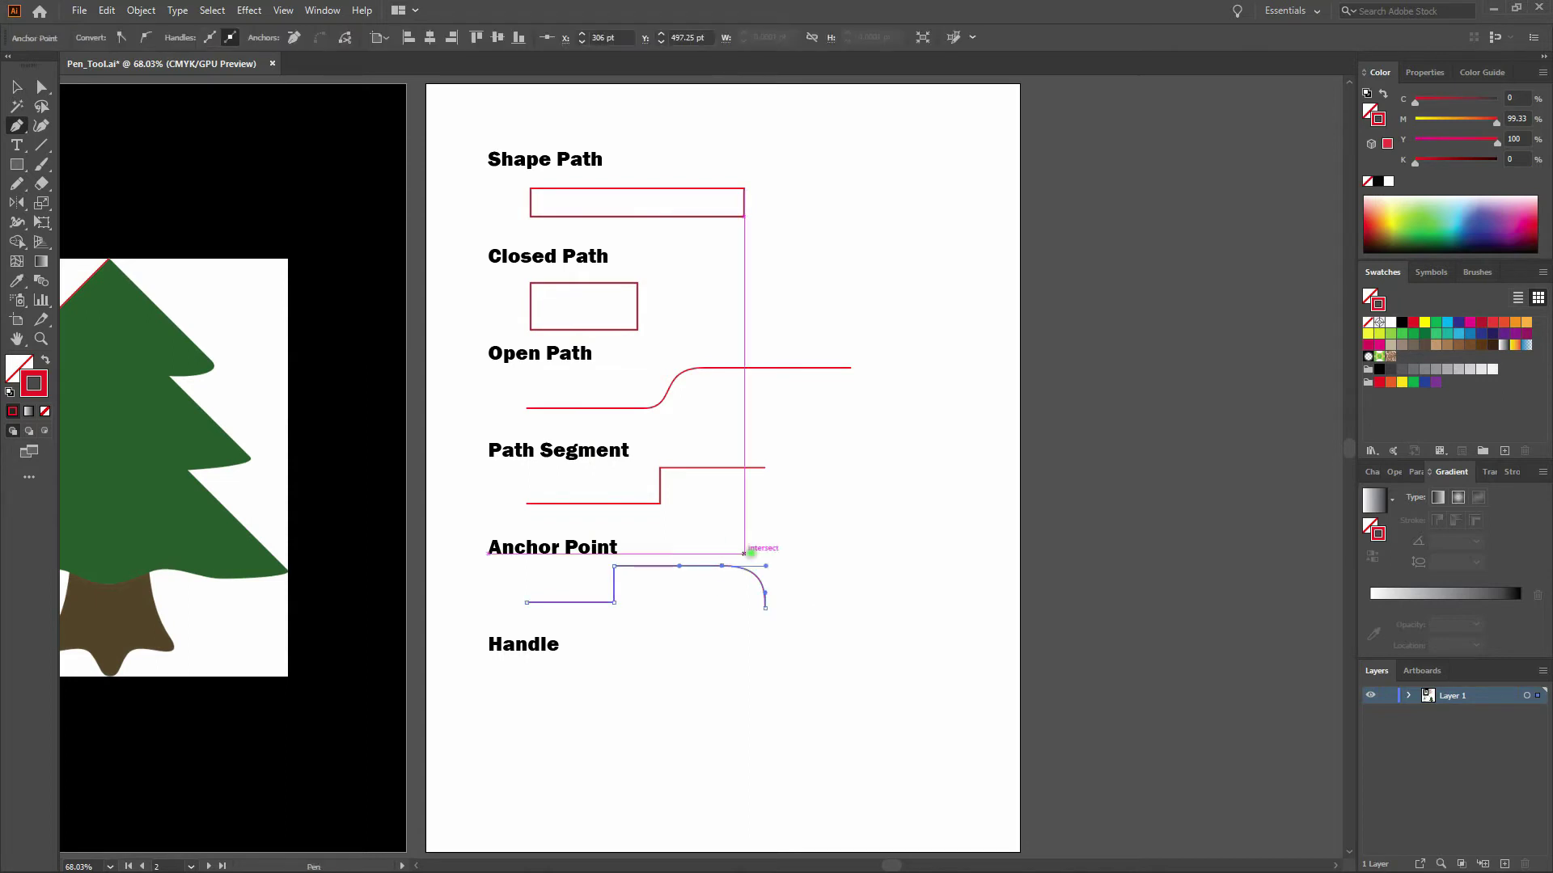
left_click(790, 534, "ctrl")
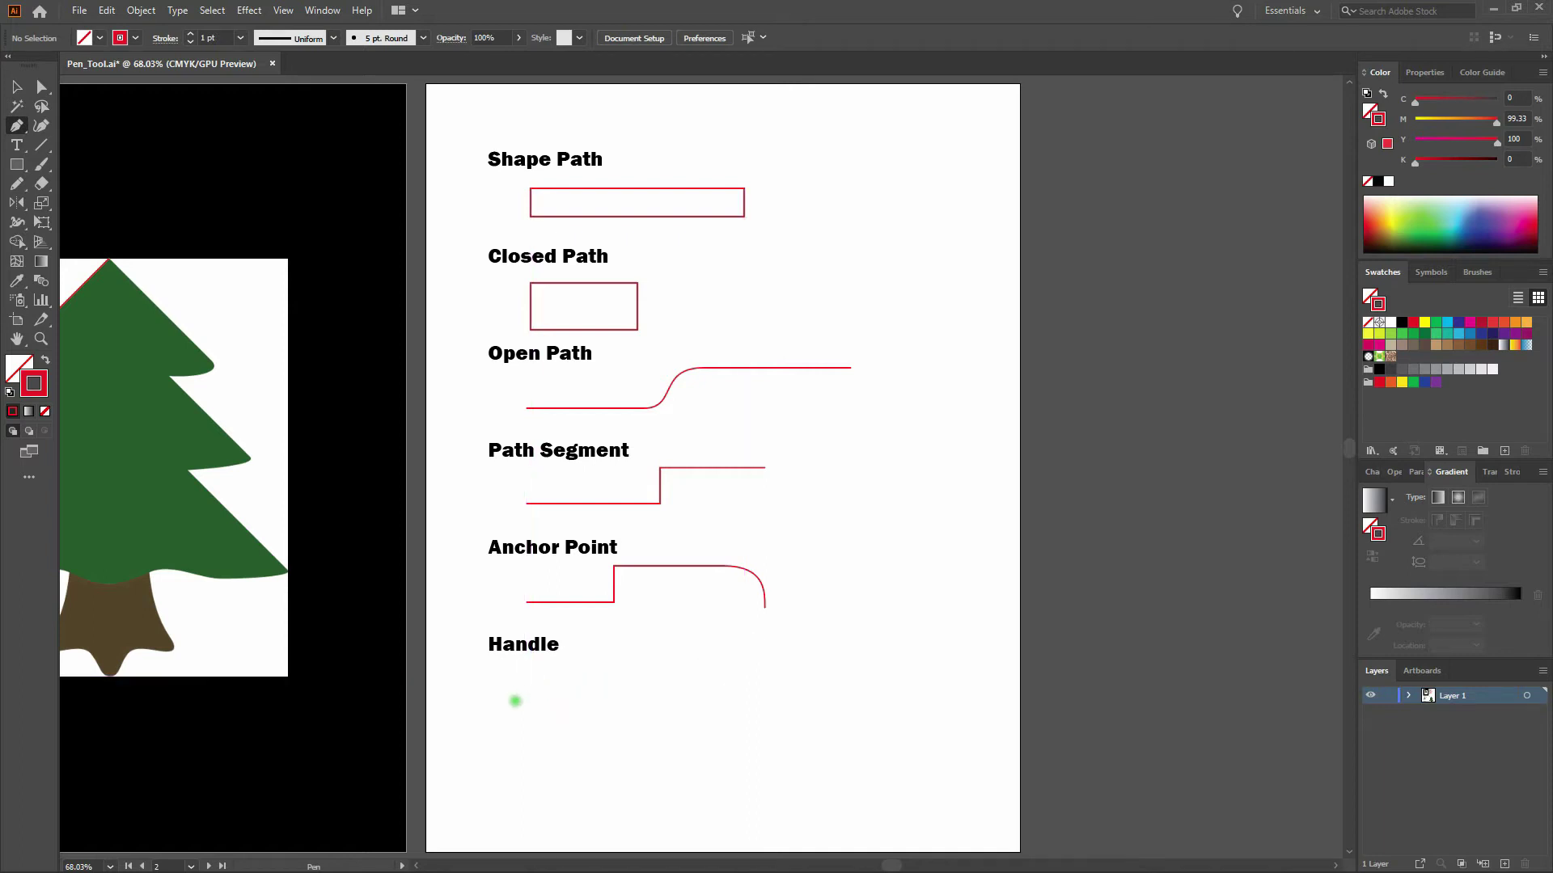
Draw a horizontal stretch under Handle, drag handles to curve it down, and end vertically
left_click(516, 701)
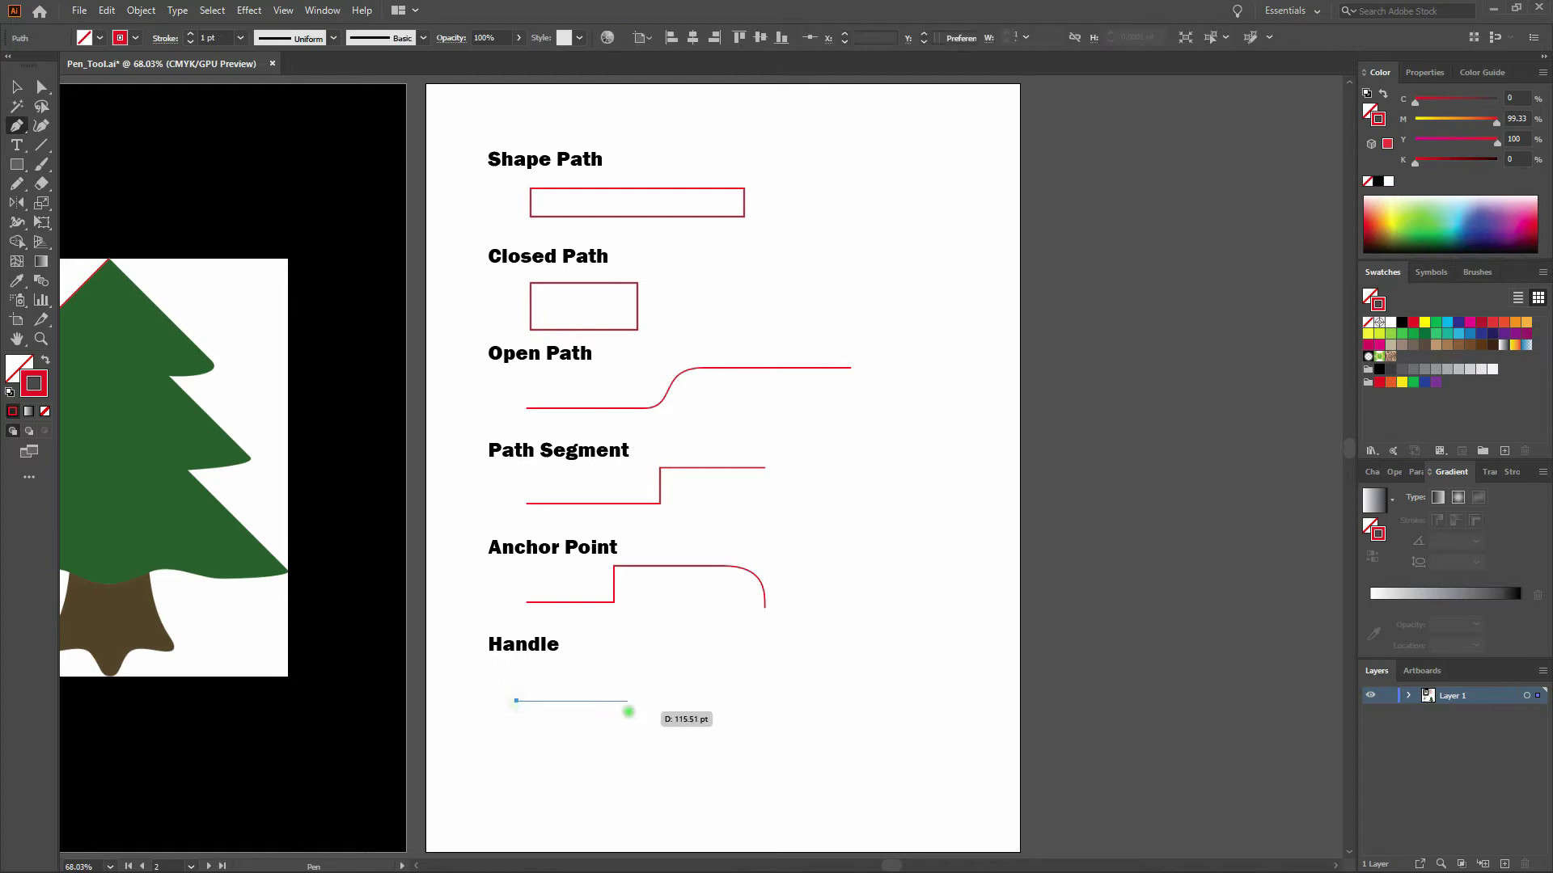
left_click(669, 710, "shift")
left_click_drag(670, 709, 731, 706)
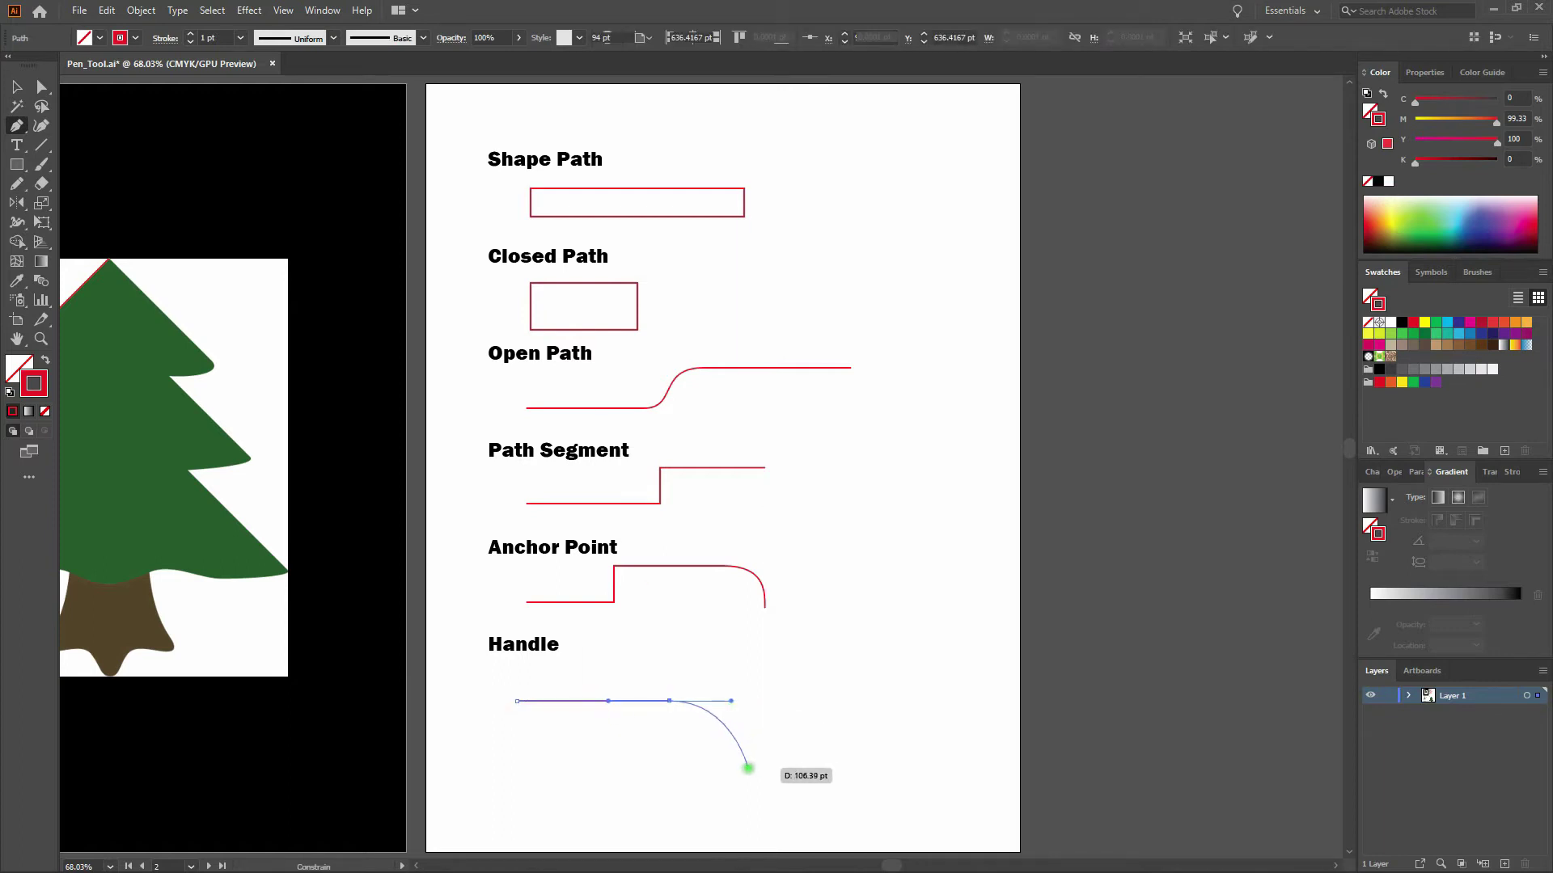
left_click_drag(744, 770, 742, 810)
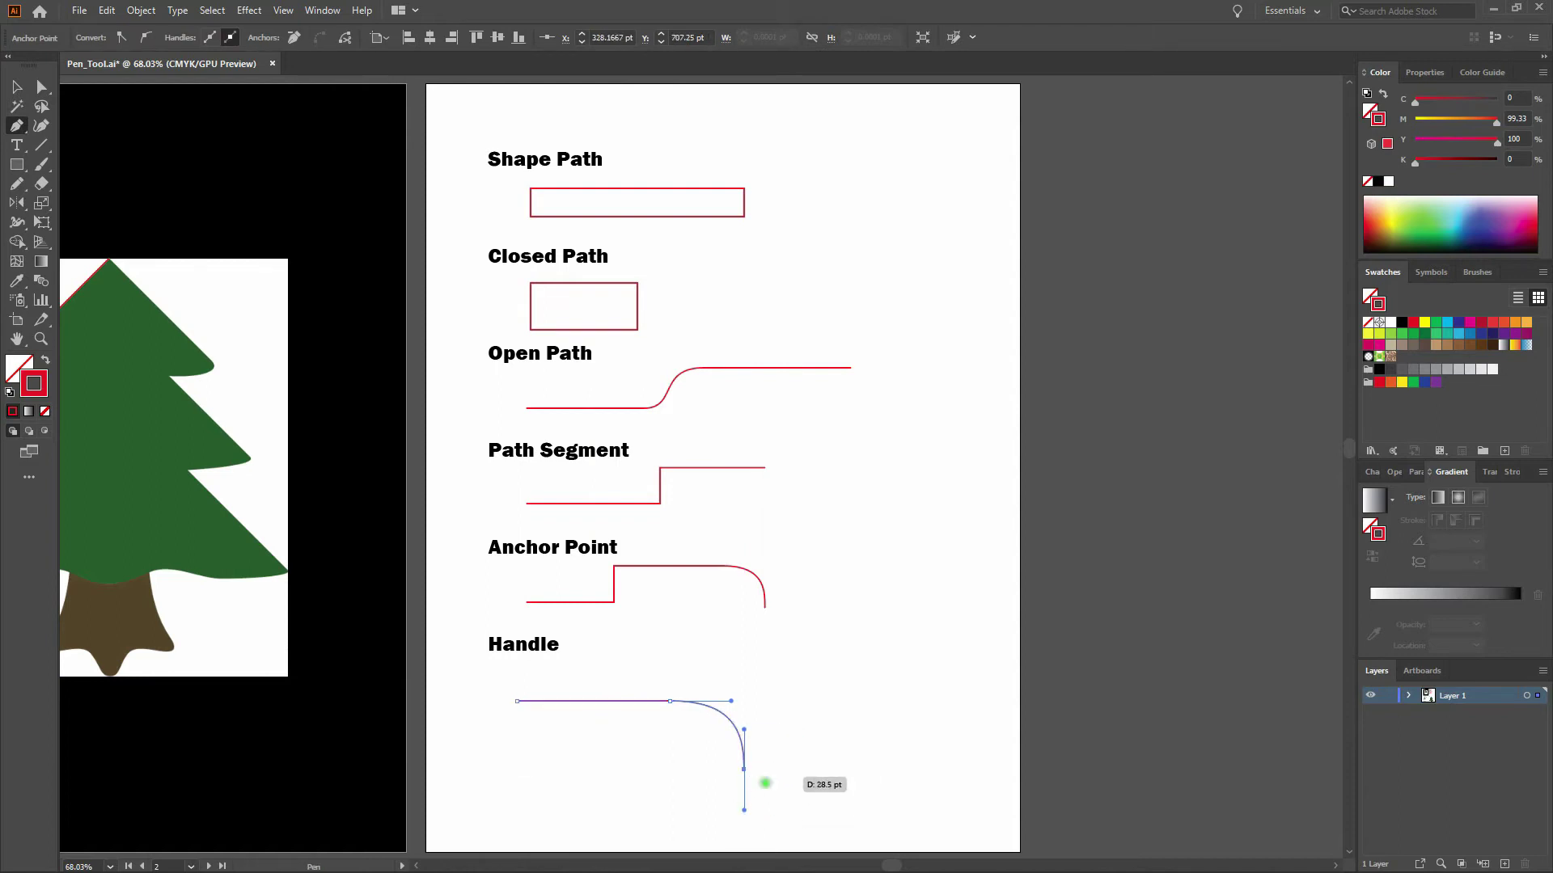
left_click(743, 837)
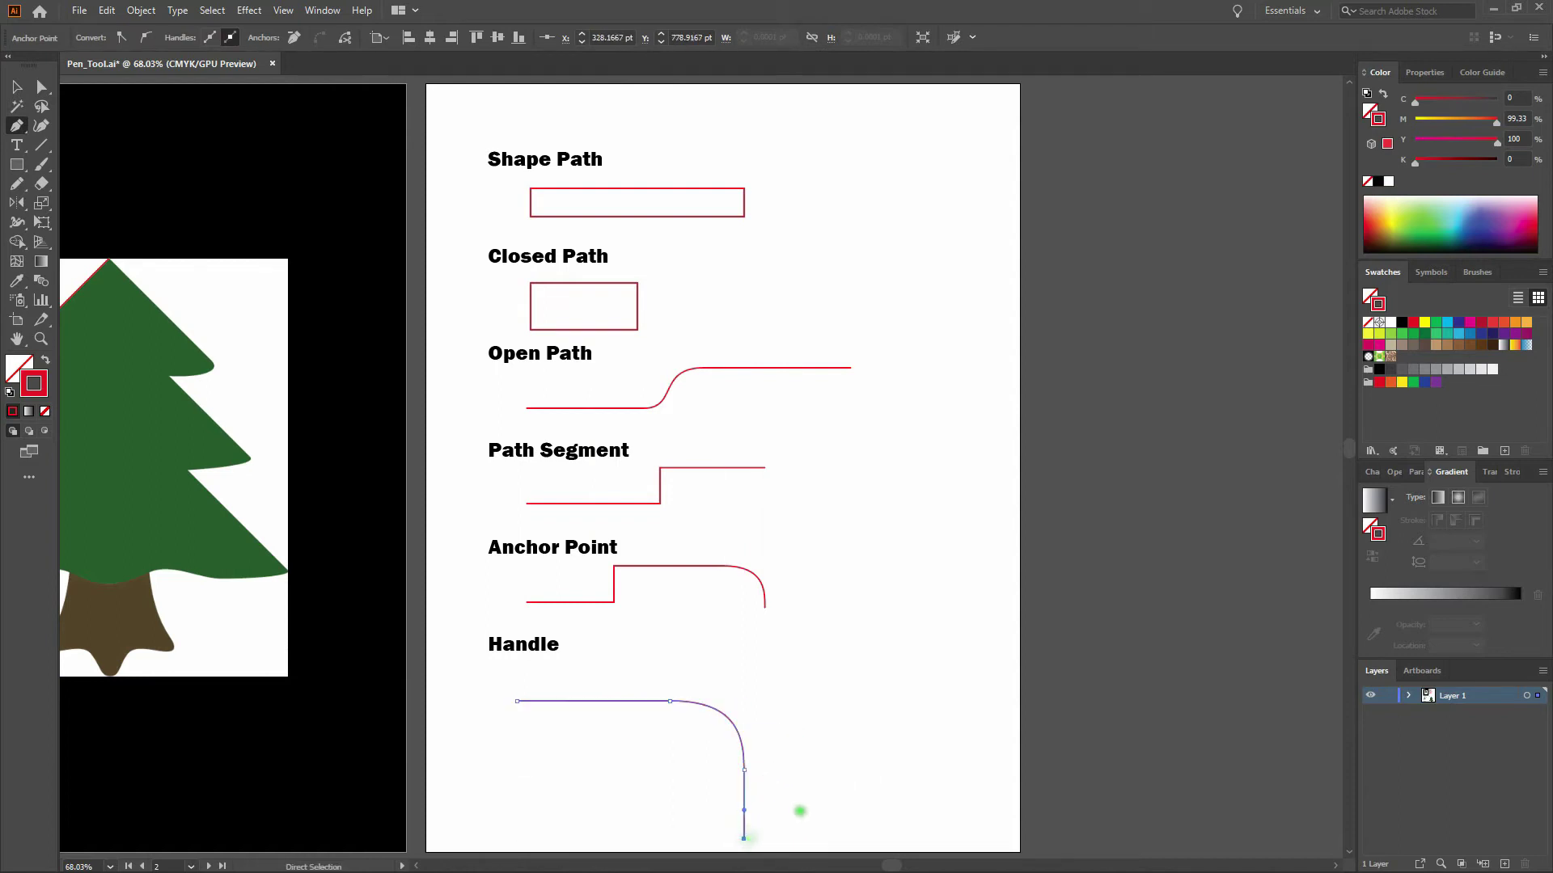
left_click(803, 810, "ctrl")
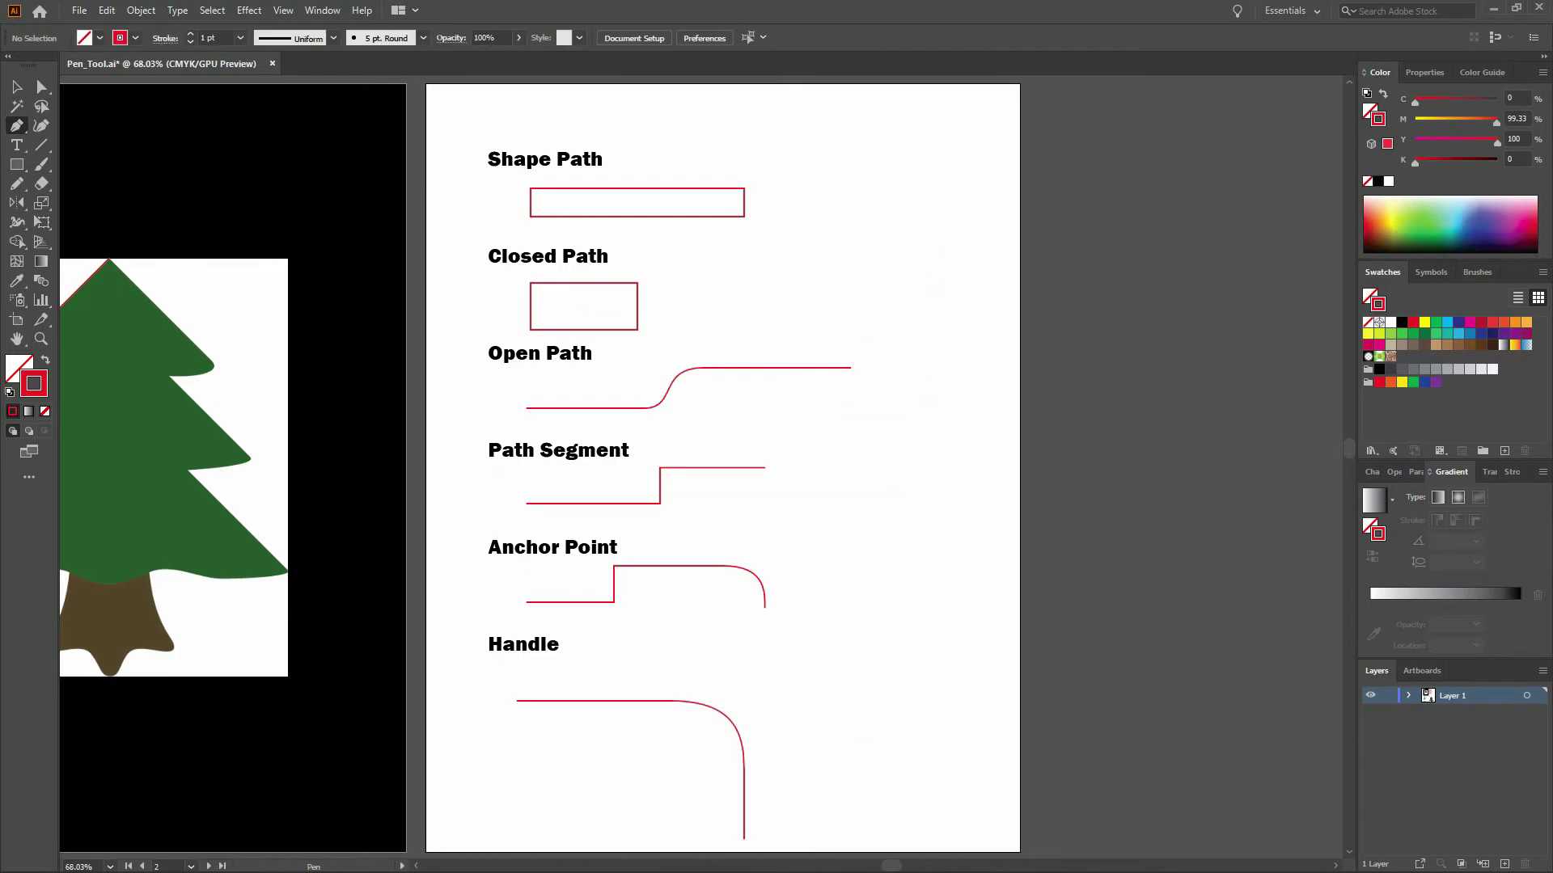
Pan to the modifier labels and draw a short line and a higher line under Joining Two Paths
left_click_drag(817, 676, 1268, 6)
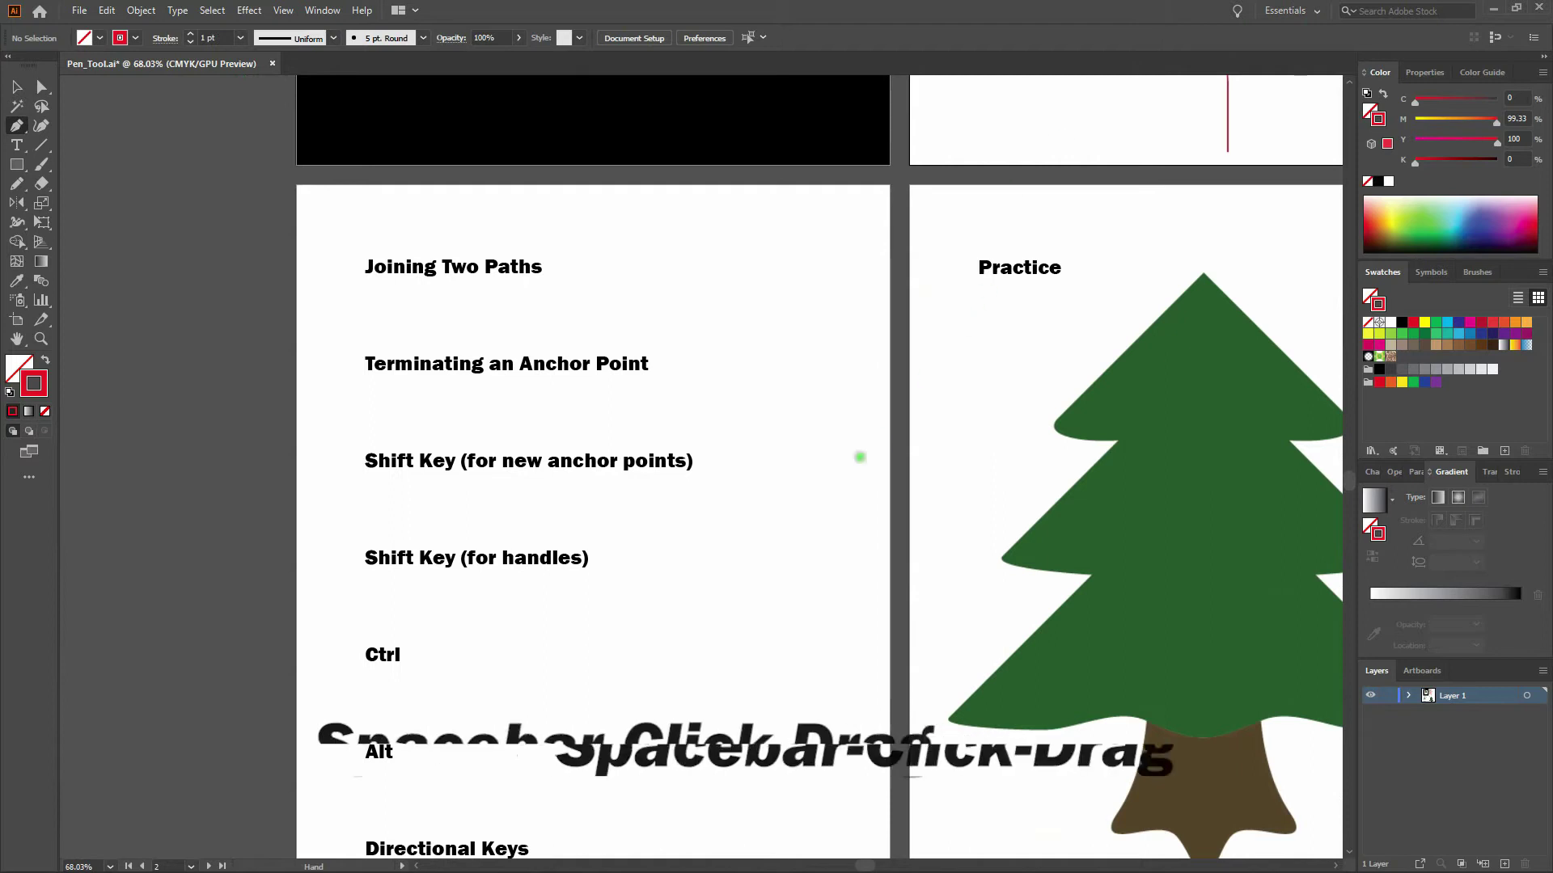
left_click_drag(859, 453, 873, 369)
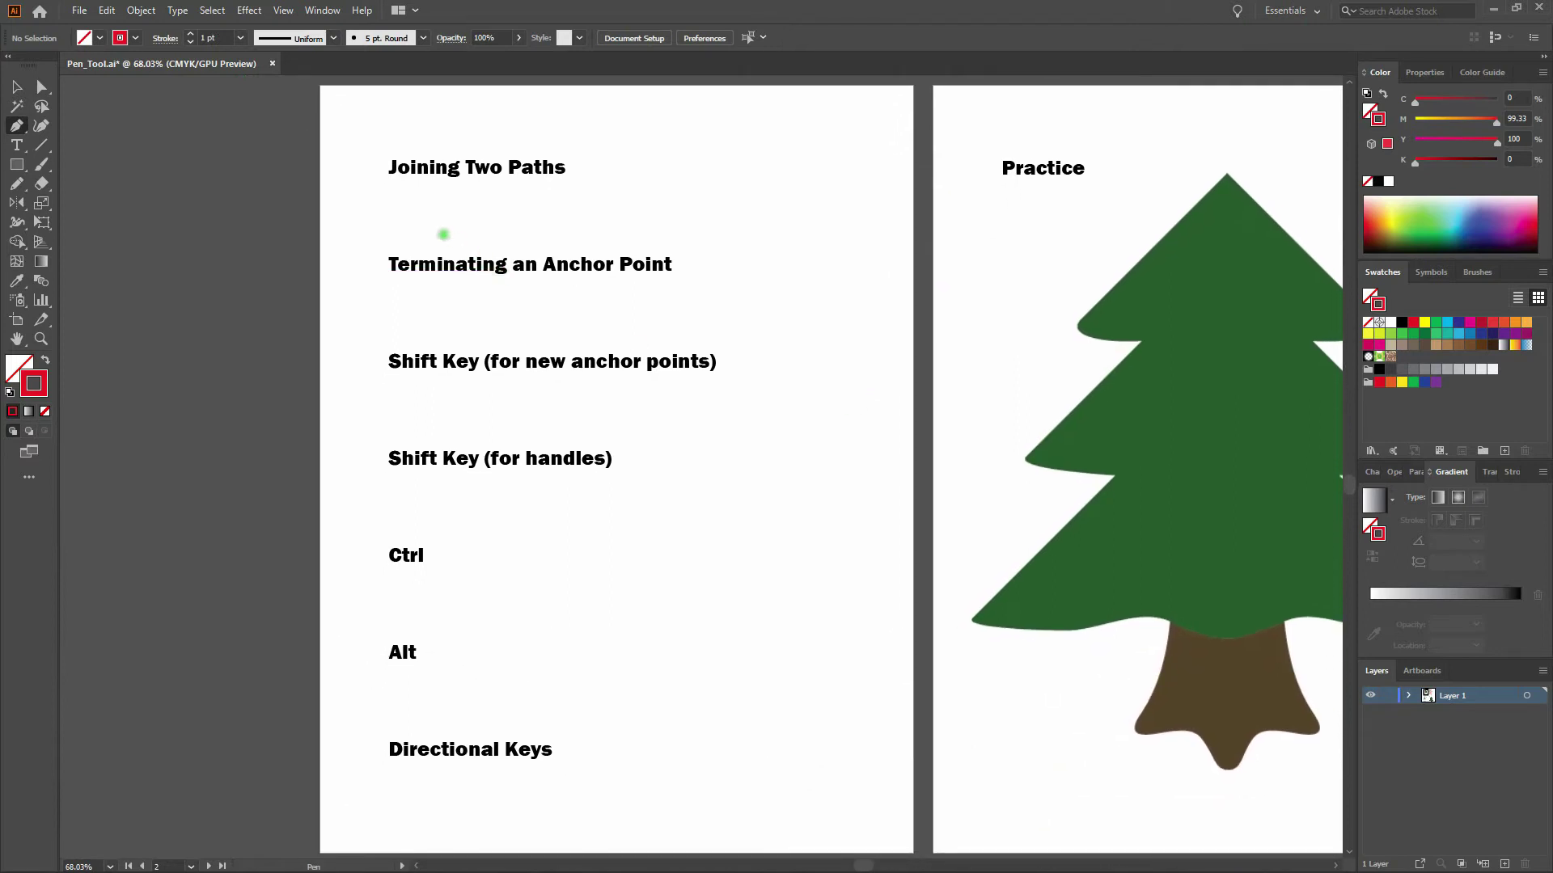
left_click_drag(424, 225, 452, 227)
left_click(528, 225)
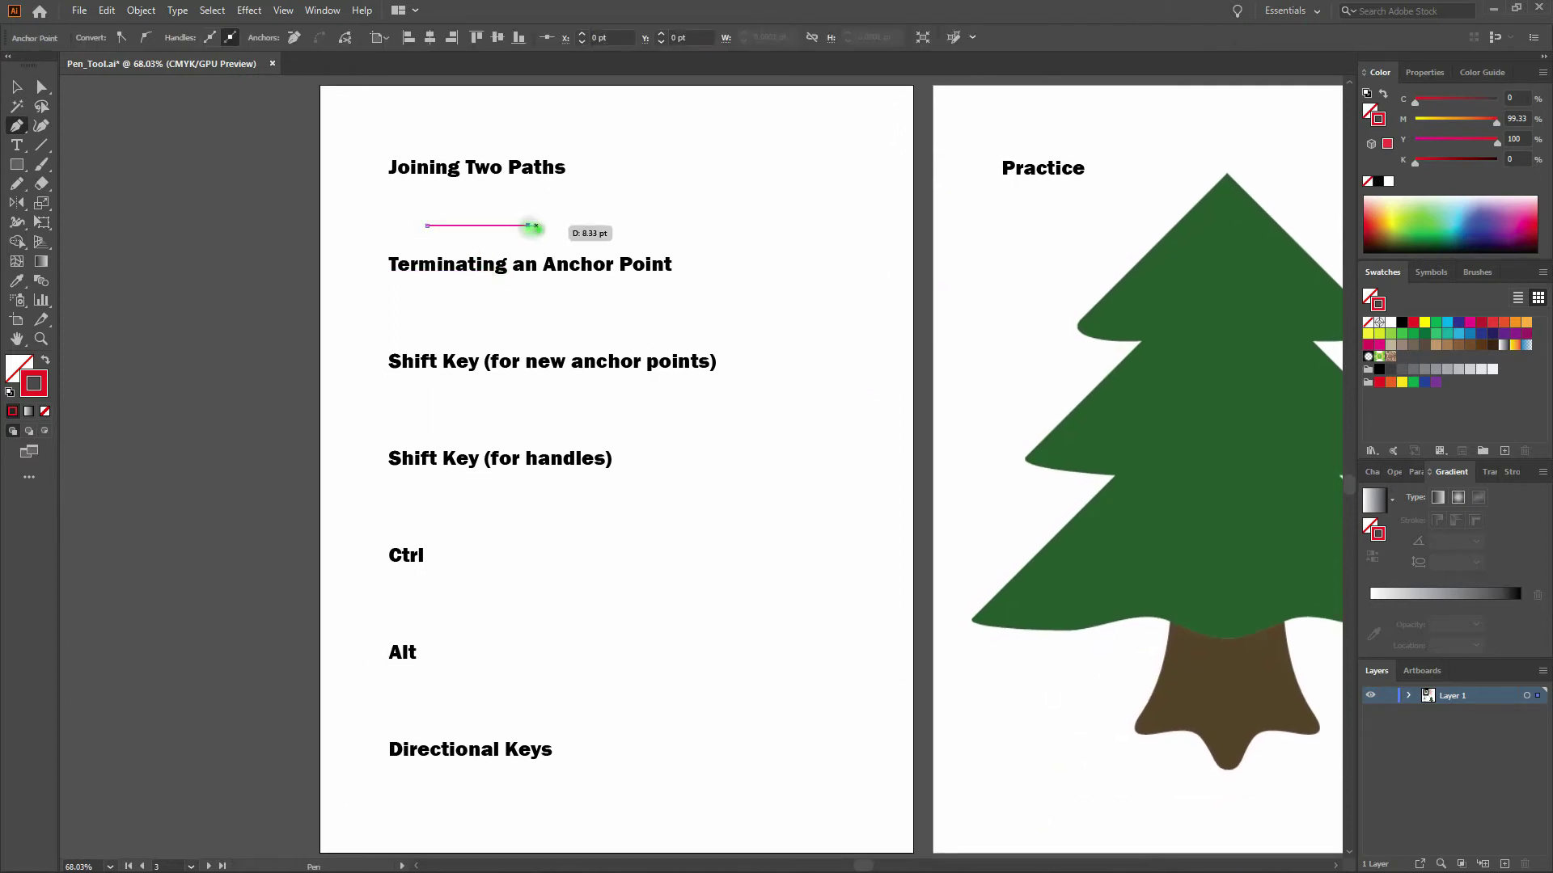
left_click(577, 213, "ctrl")
left_click(588, 194)
left_click(716, 195)
left_click(660, 168, "ctrl")
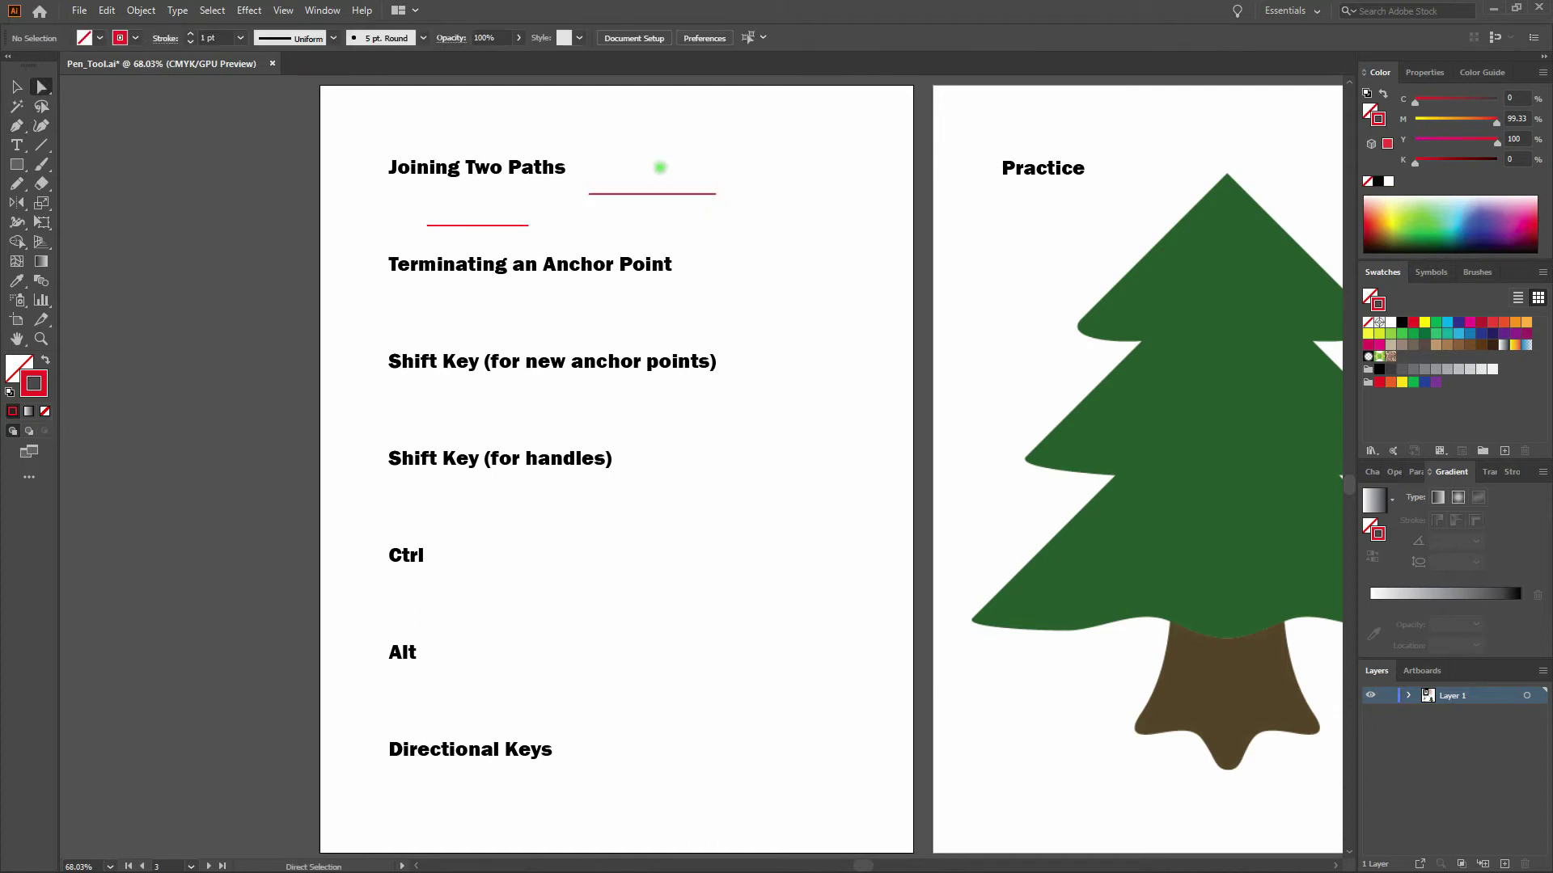
Select the lines' facing endpoints with Direct Selection, join them via Object > Path > Join, then undo
key("a")
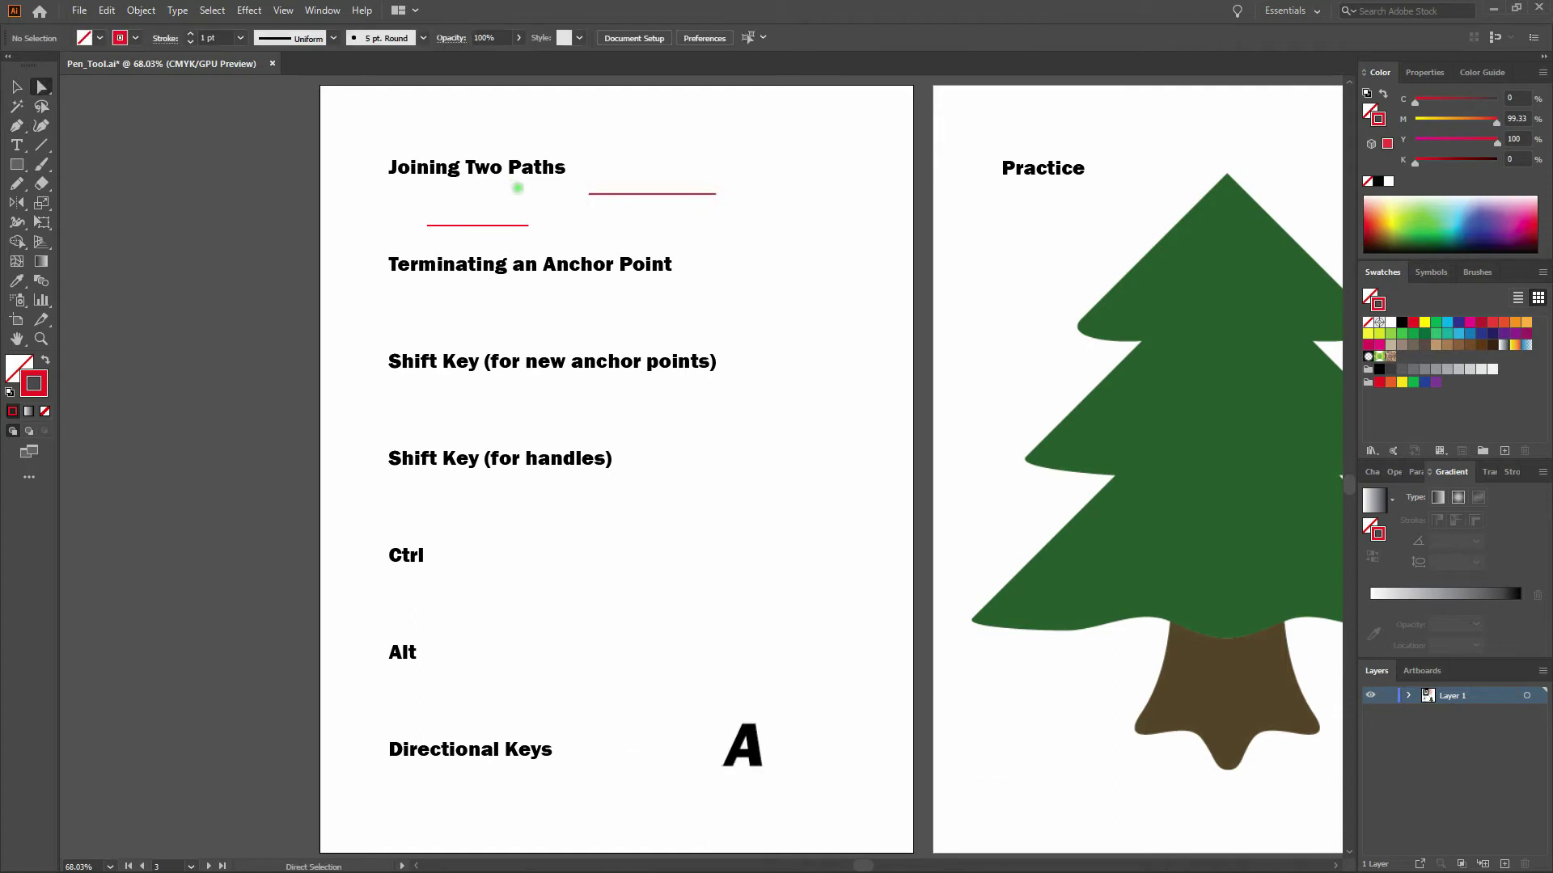
left_click_drag(517, 185, 605, 238)
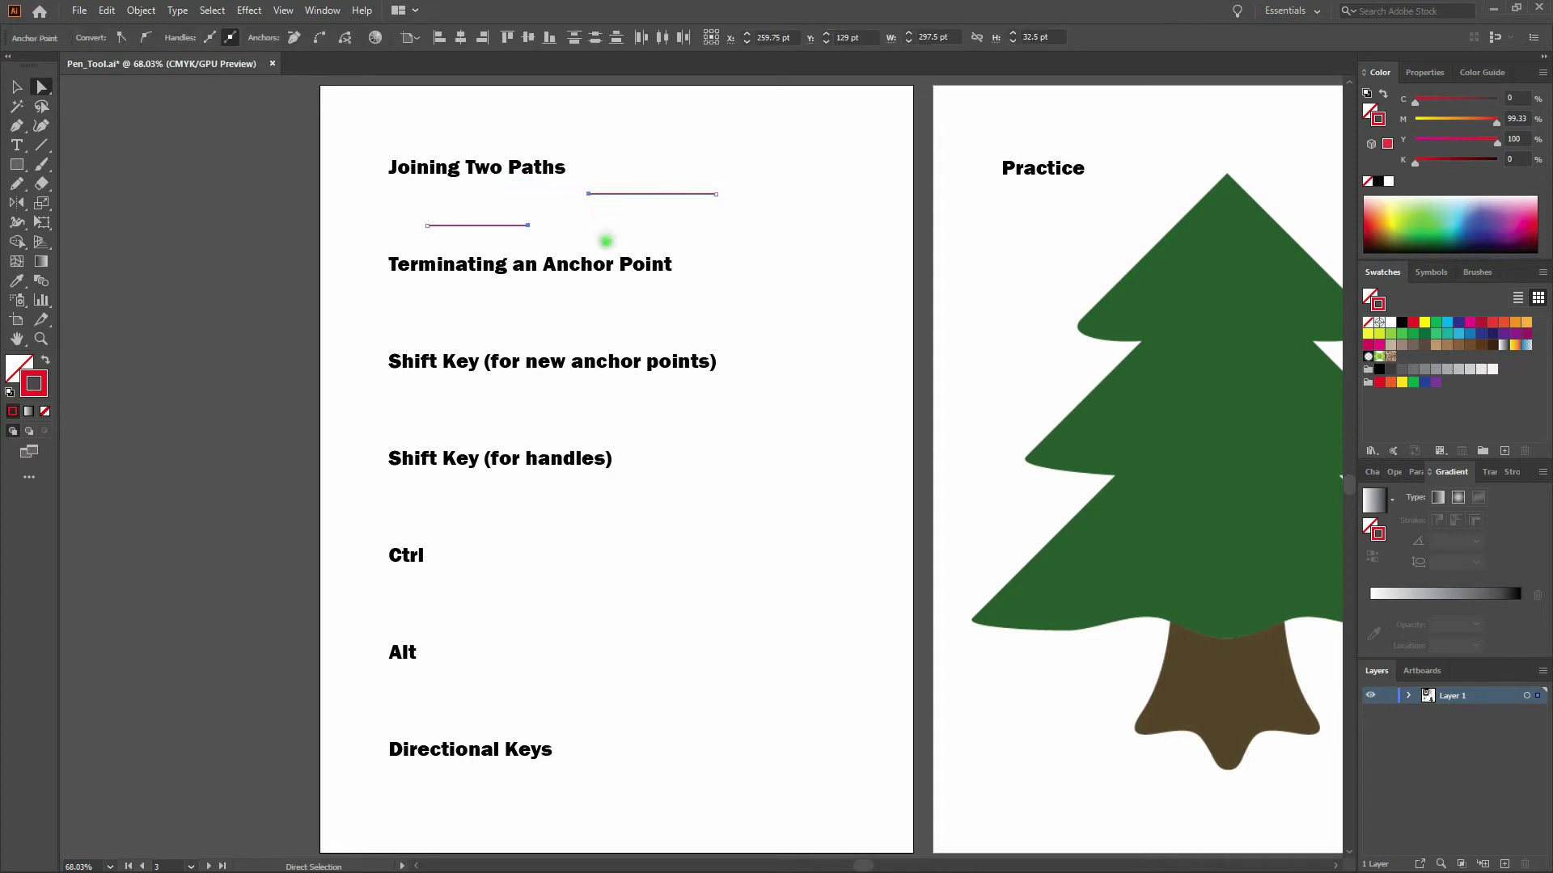
left_click(153, 11)
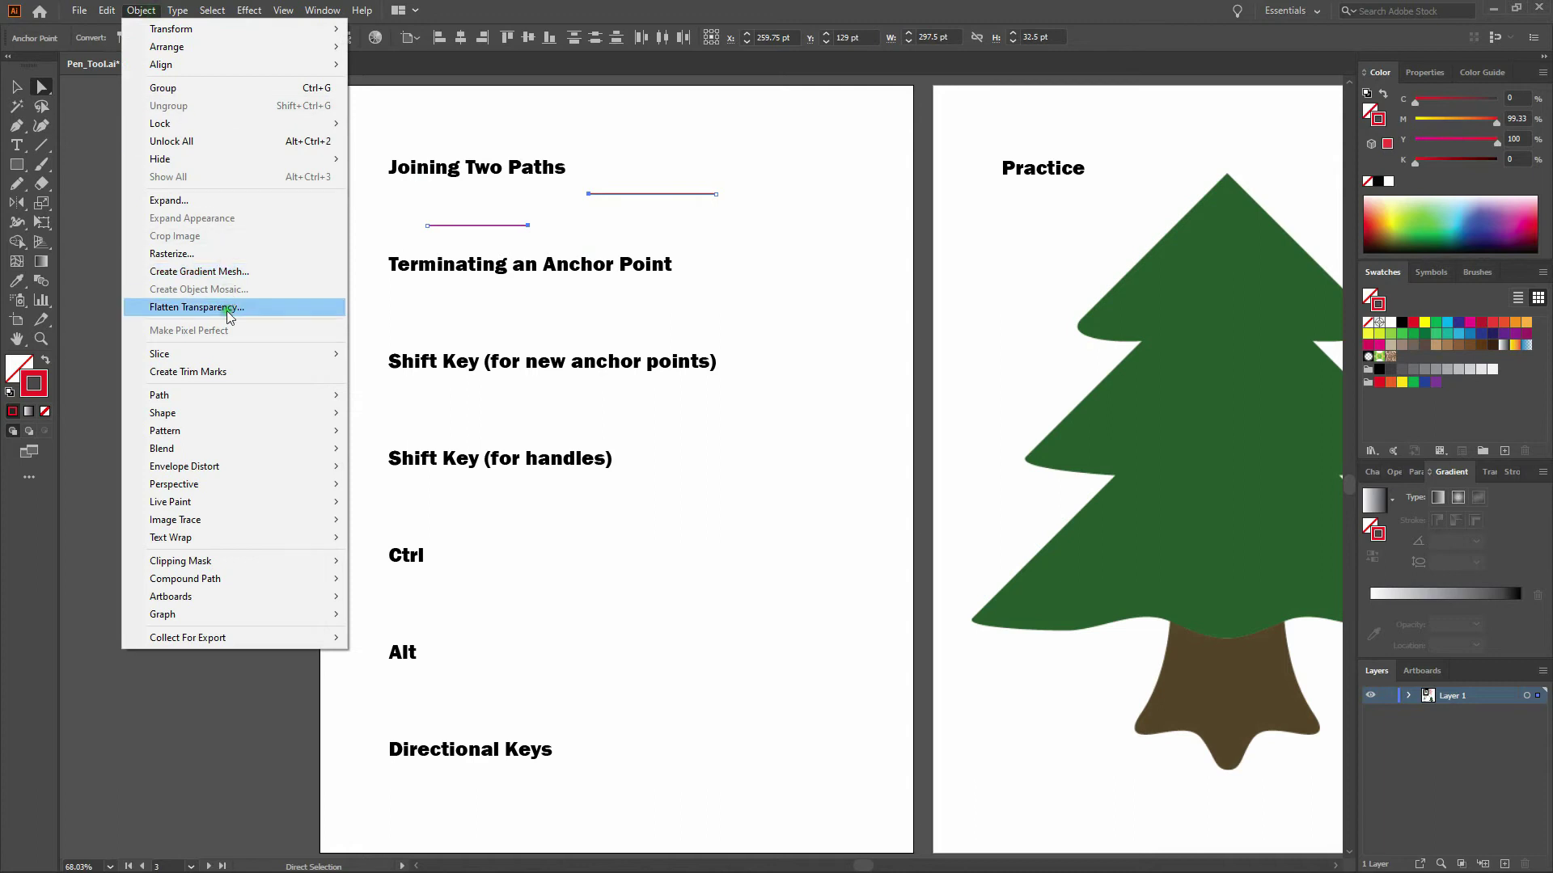
left_click(208, 400)
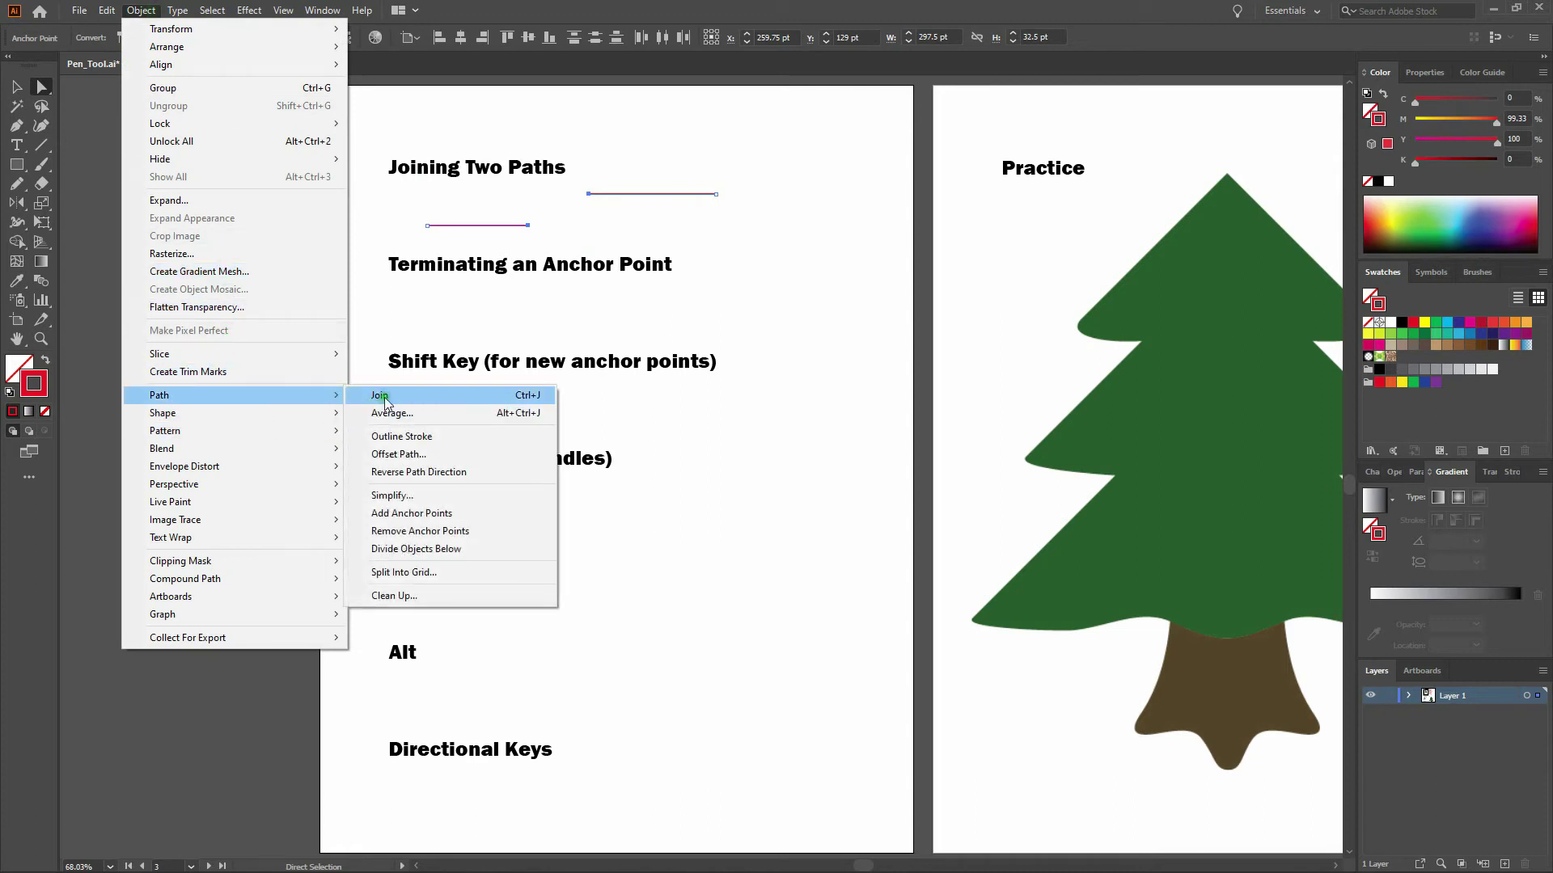
left_click(384, 396)
left_click(713, 237)
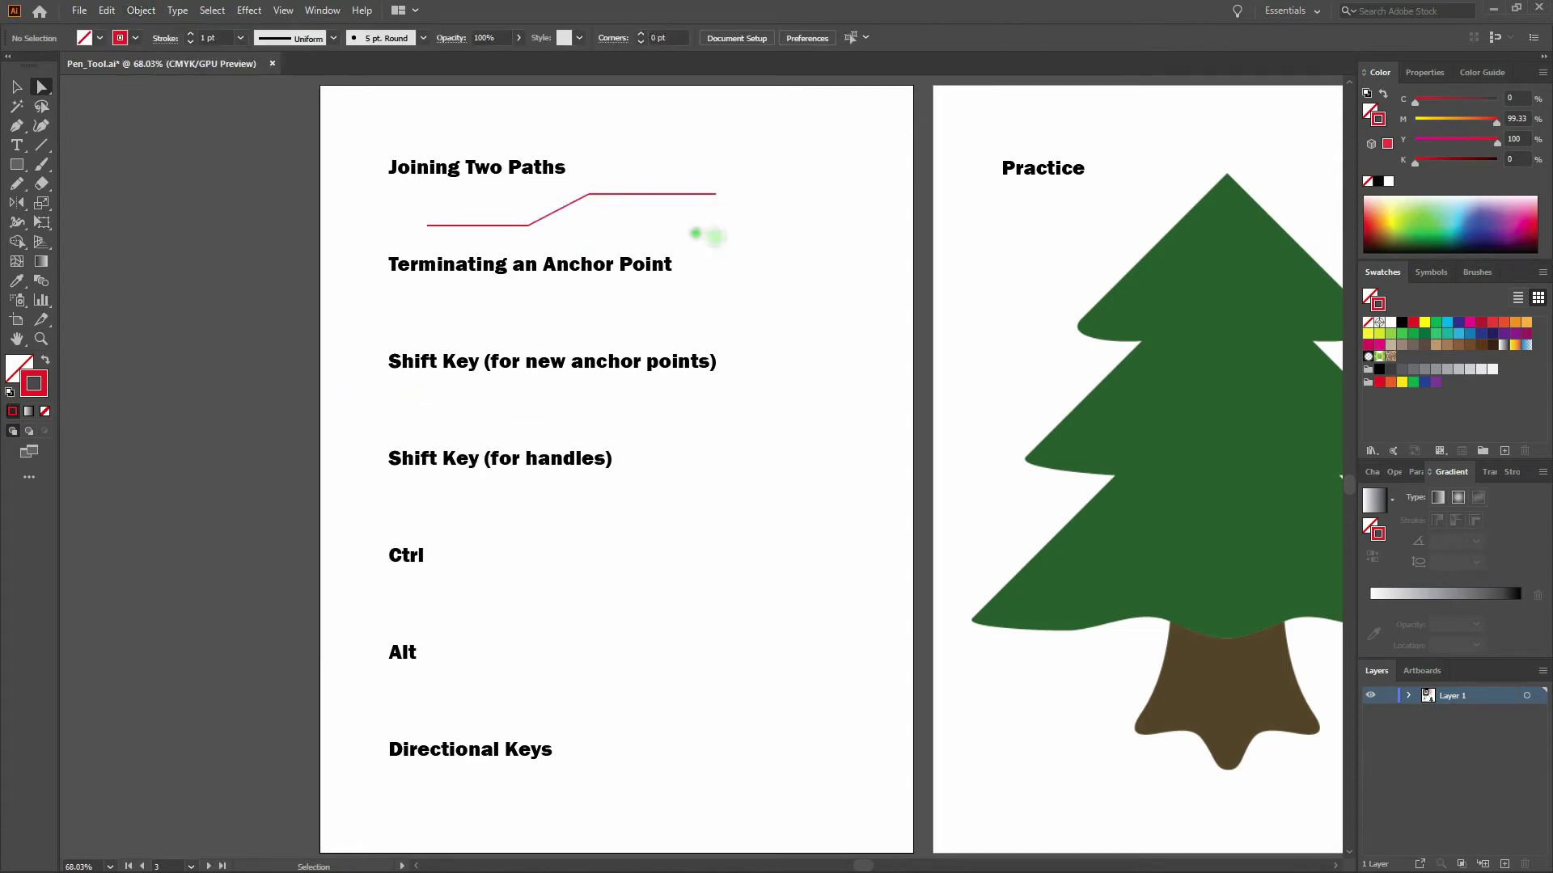
key("ctrl+z")
key("ctrl+z")
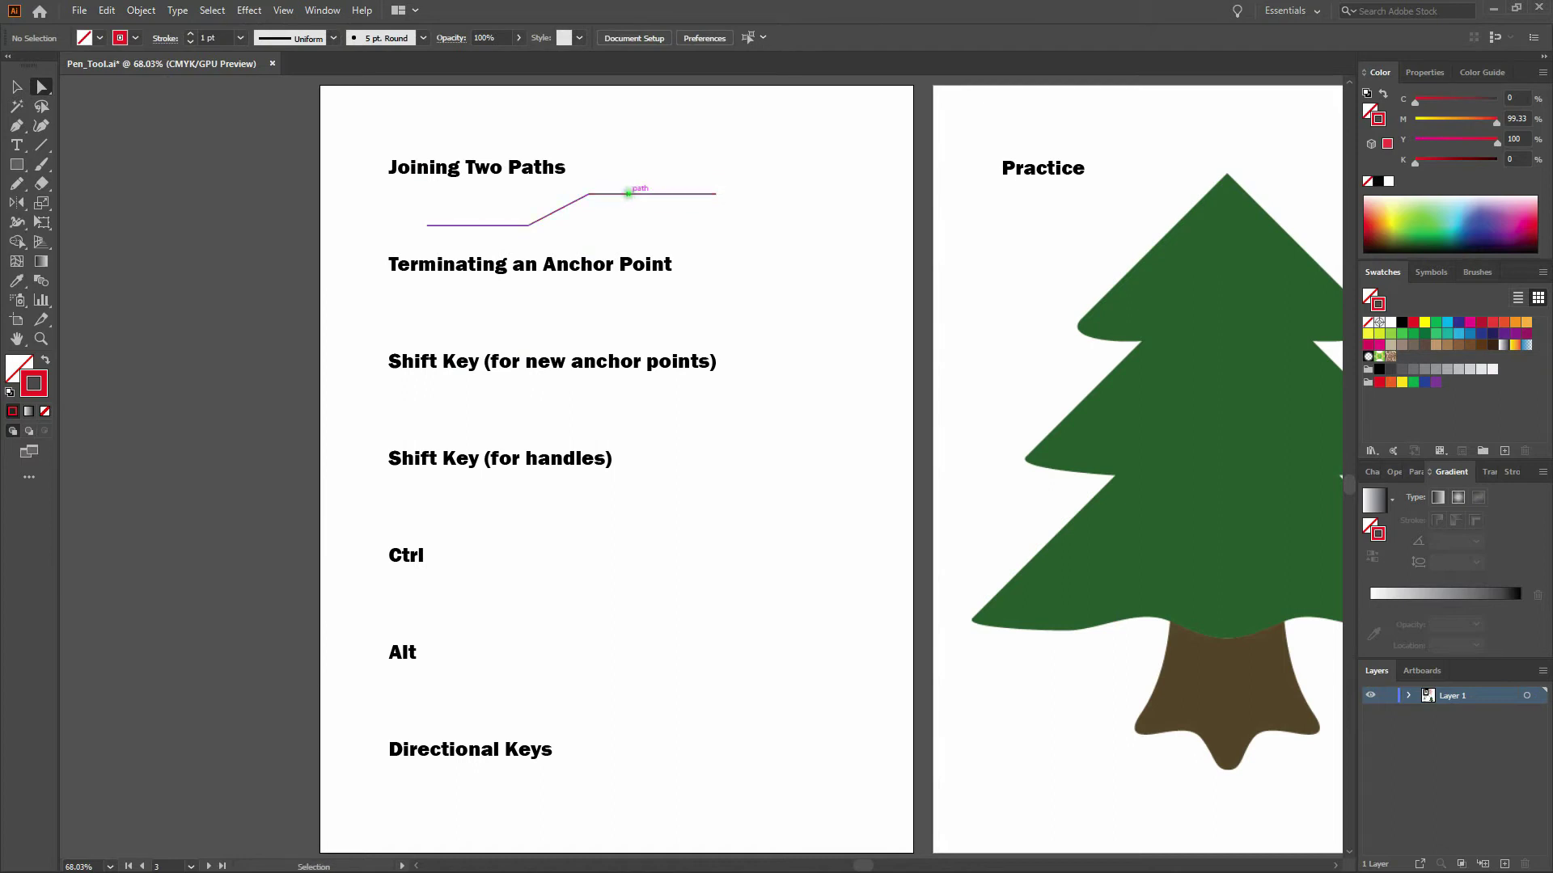
Reselect the two facing endpoints and join them with a diagonal using Ctrl+J
left_click(608, 173)
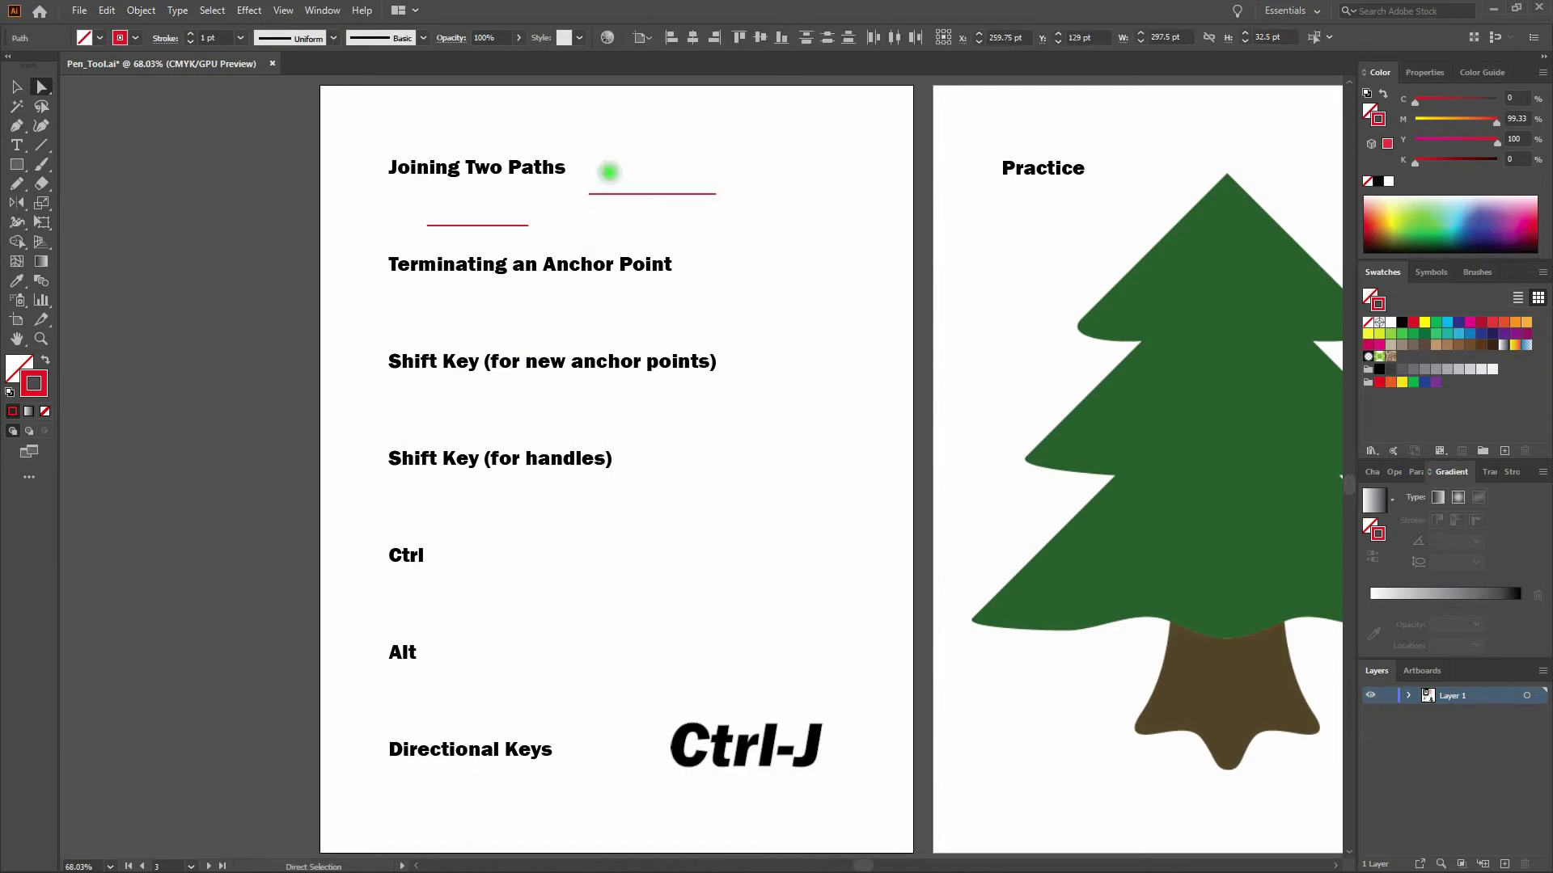
left_click_drag(602, 179, 508, 237)
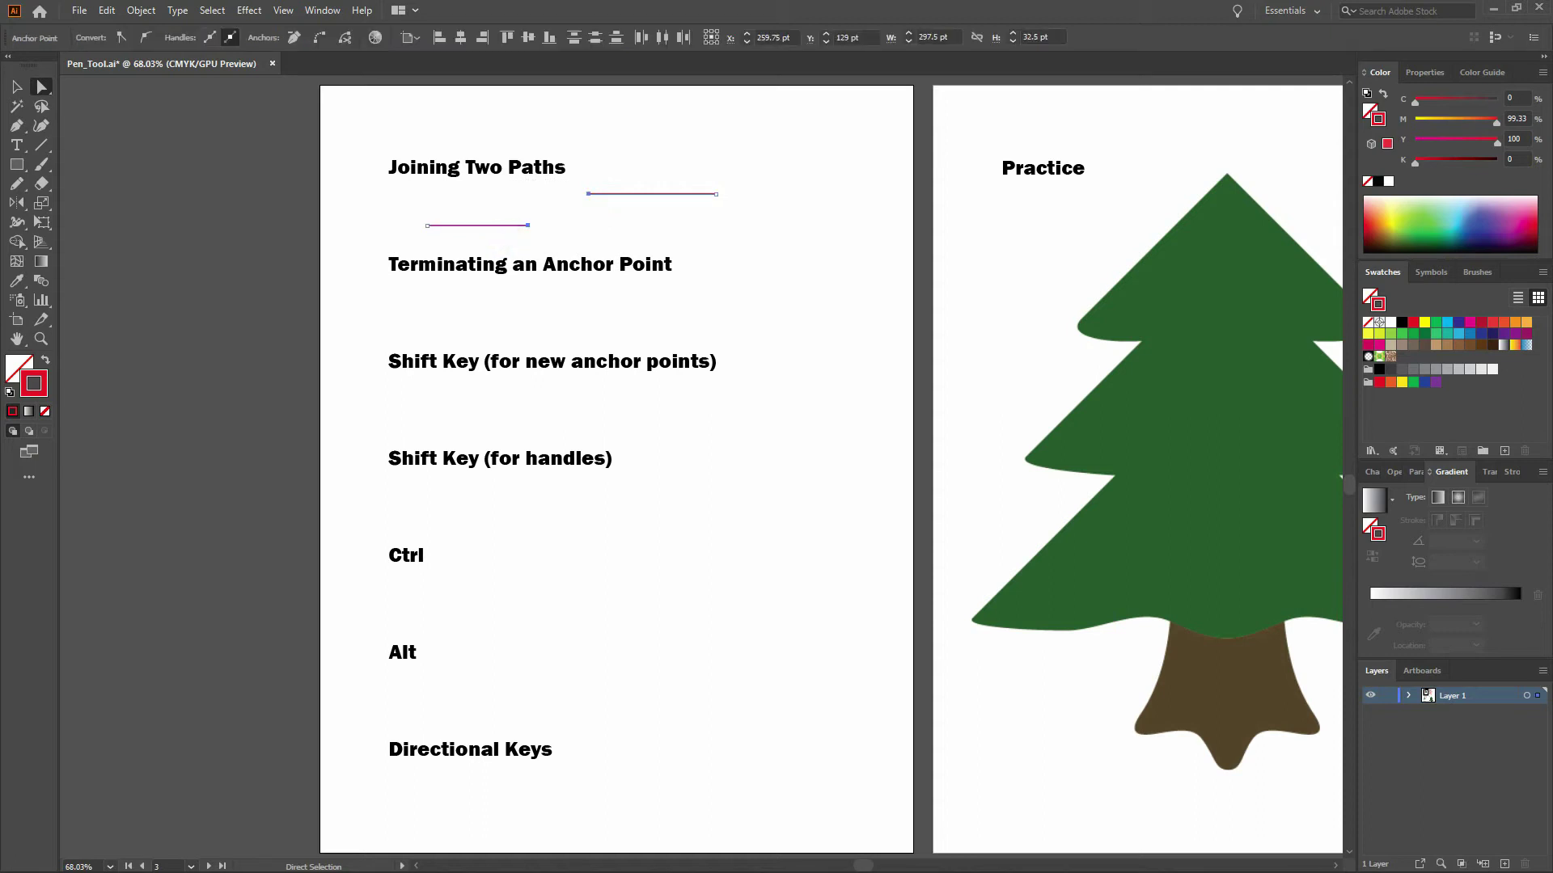
key("ctrl")
key("ctrl+j")
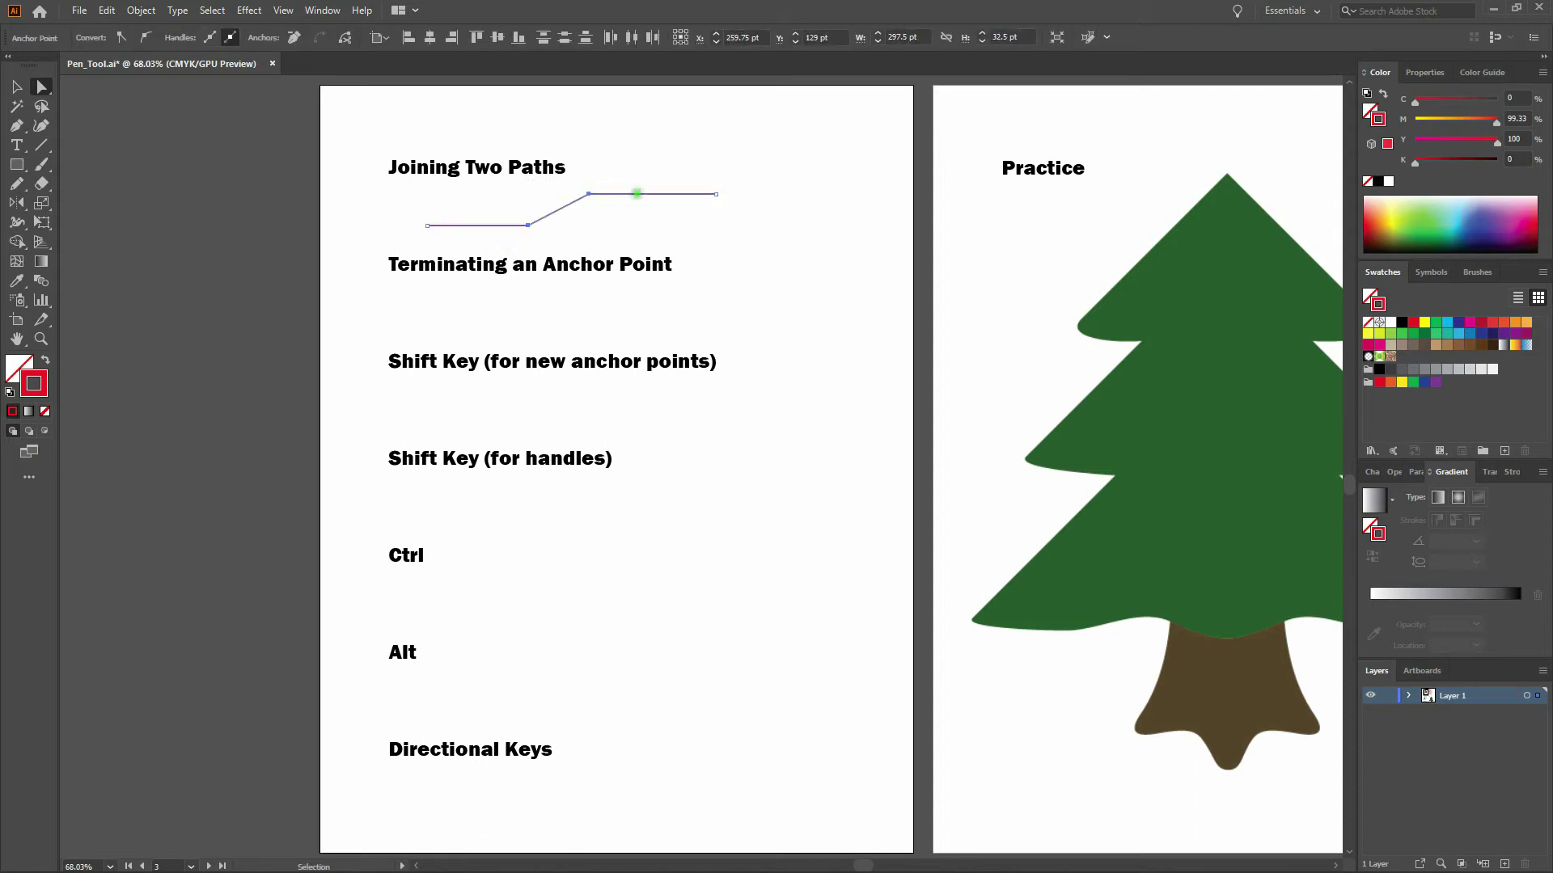
left_click(680, 156)
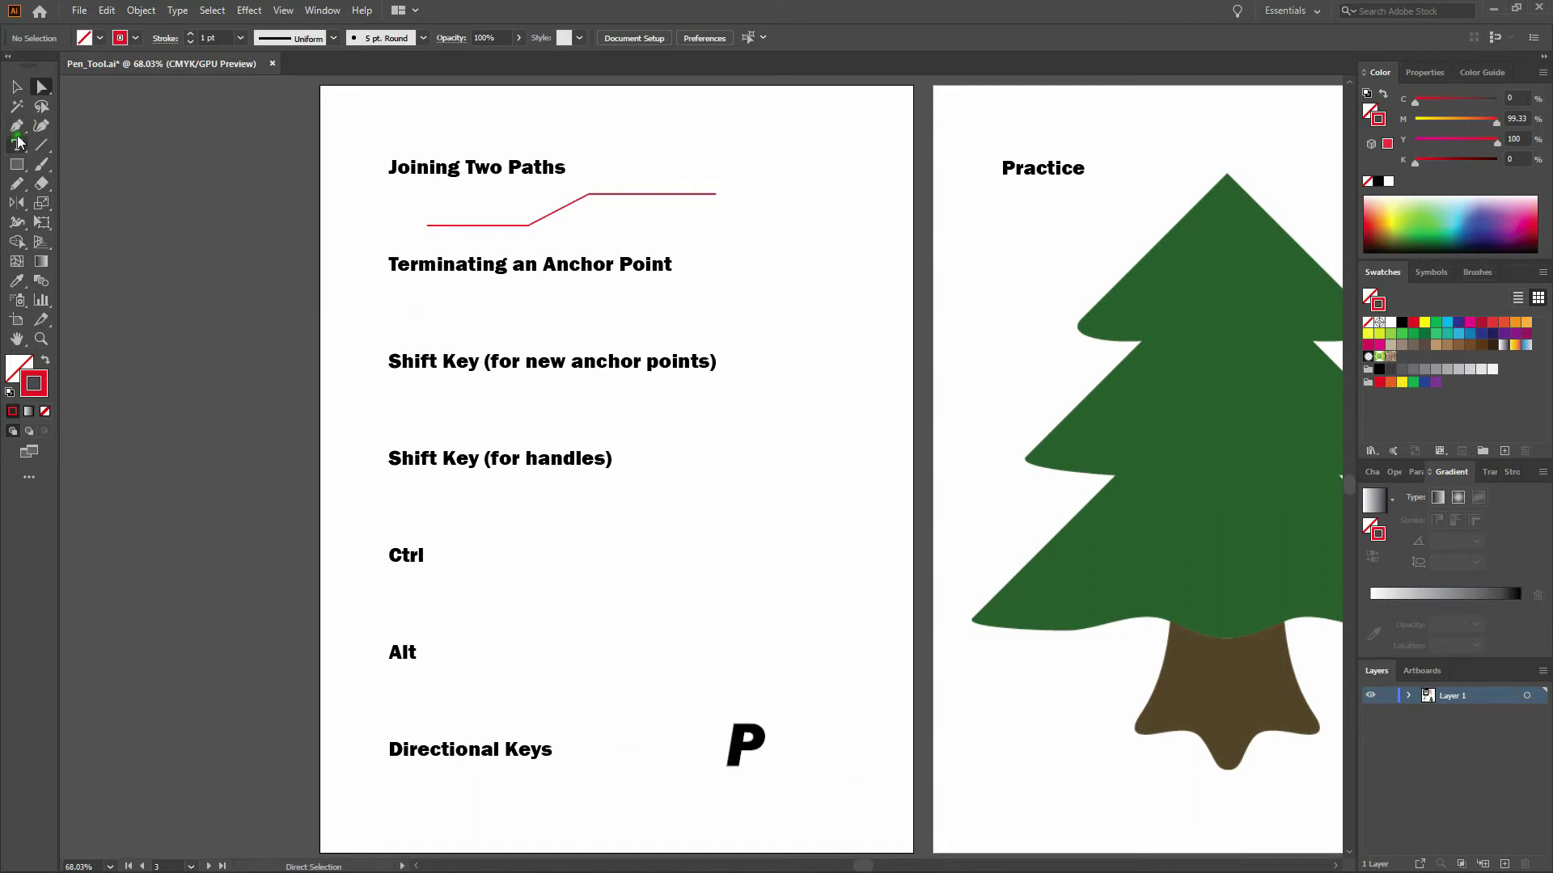
Draw a horizontal line of anchors under Terminating an Anchor Point, dragging the end downward
key("p")
left_click(398, 296)
left_click(457, 297)
left_click(536, 297)
left_click(616, 297, "shift")
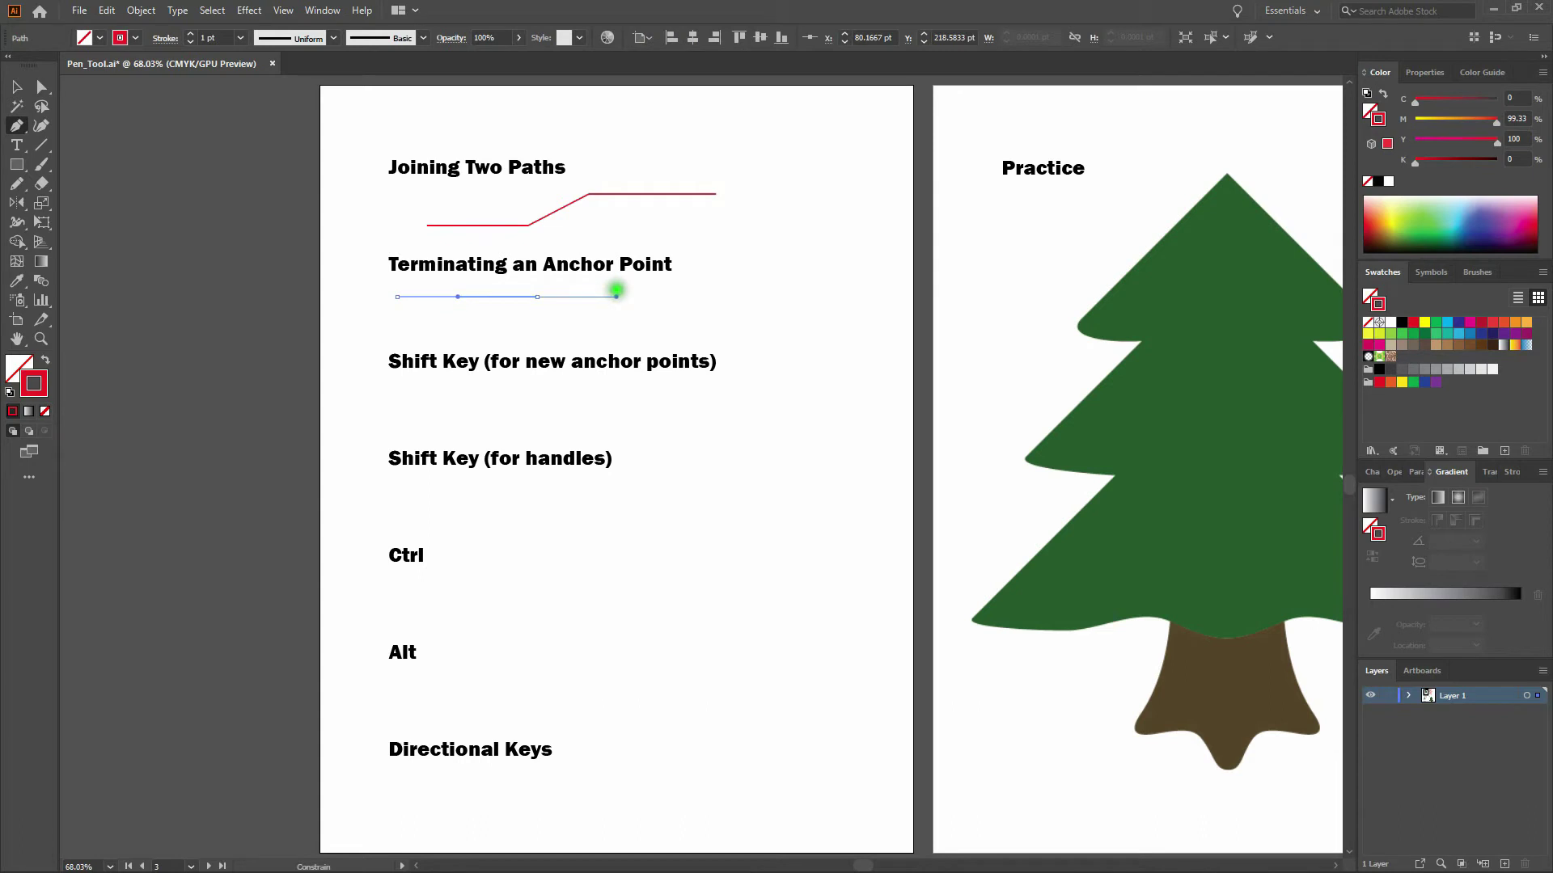
left_click_drag(617, 289, 617, 337)
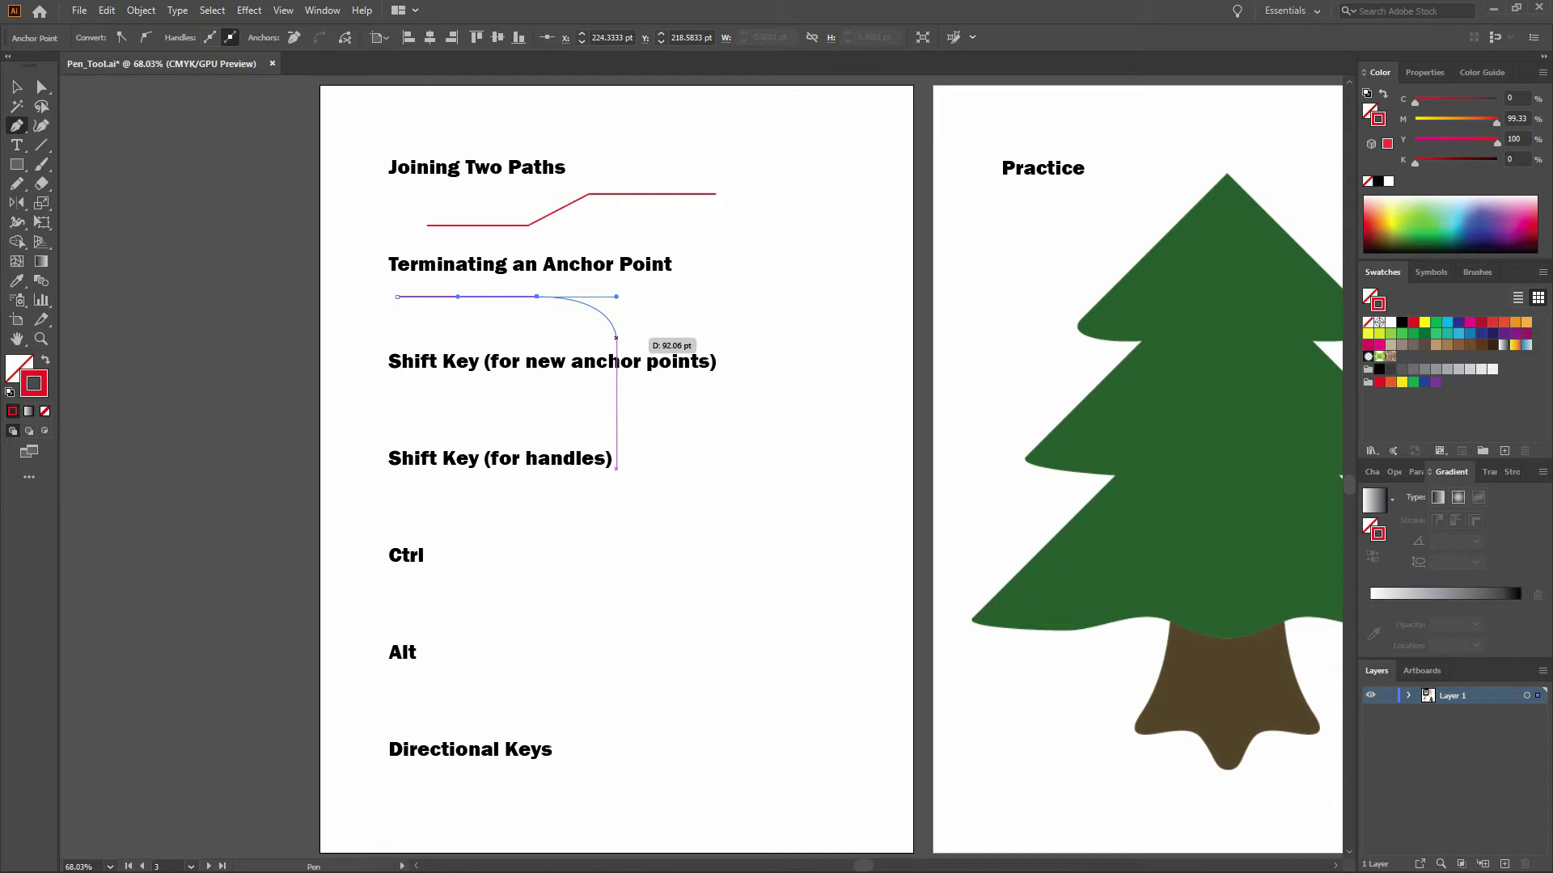
left_click_drag(617, 337, 616, 340)
Terminate the last anchor's handle and finish with a straight diagonal down to the right
left_click(538, 298)
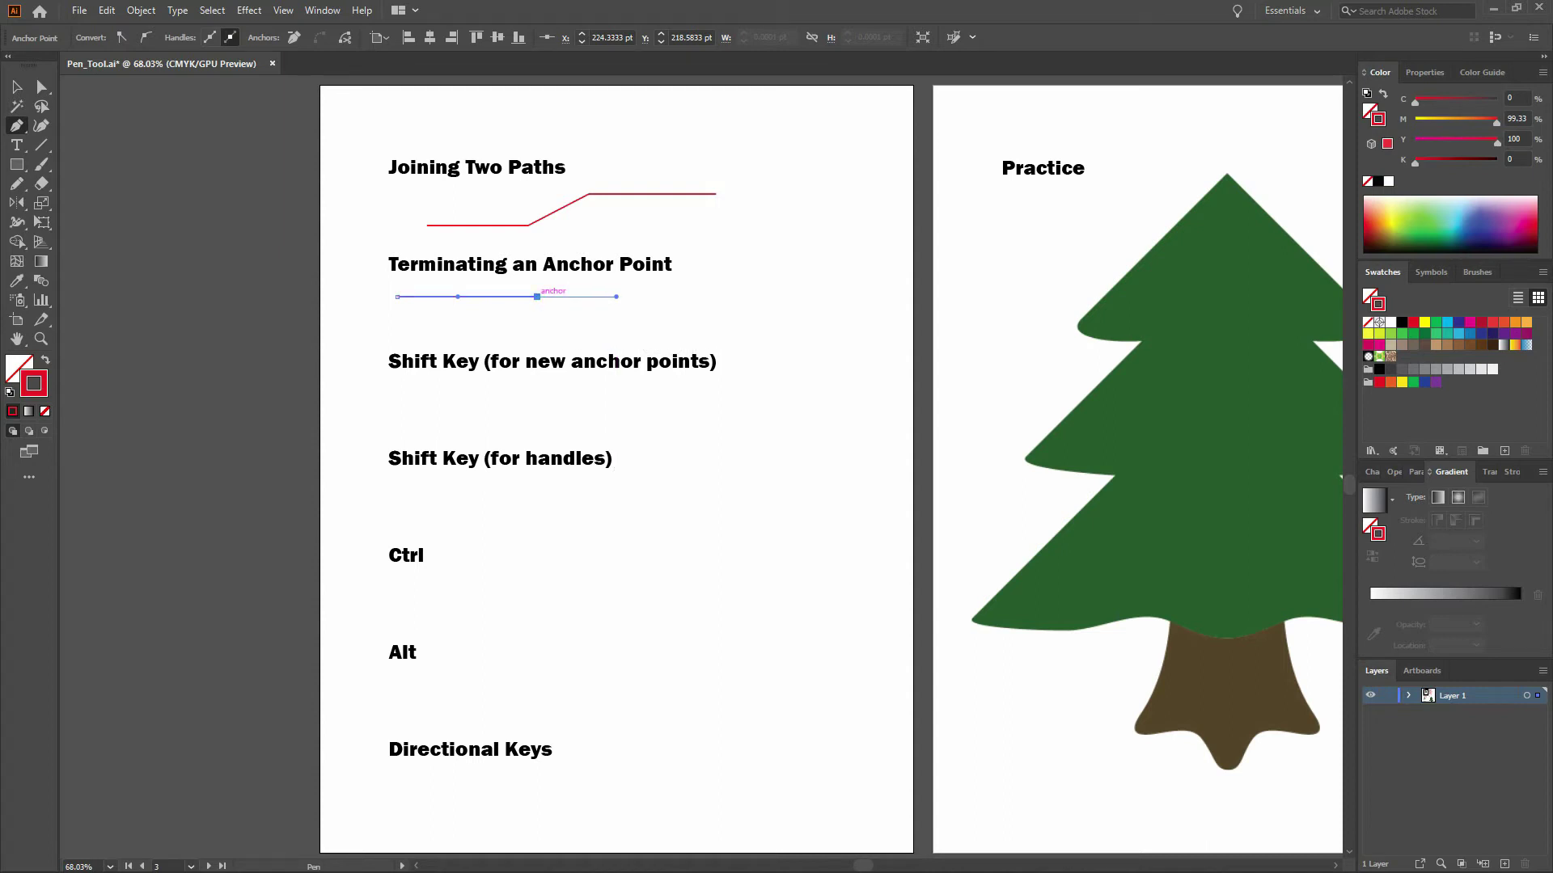
left_click(538, 297)
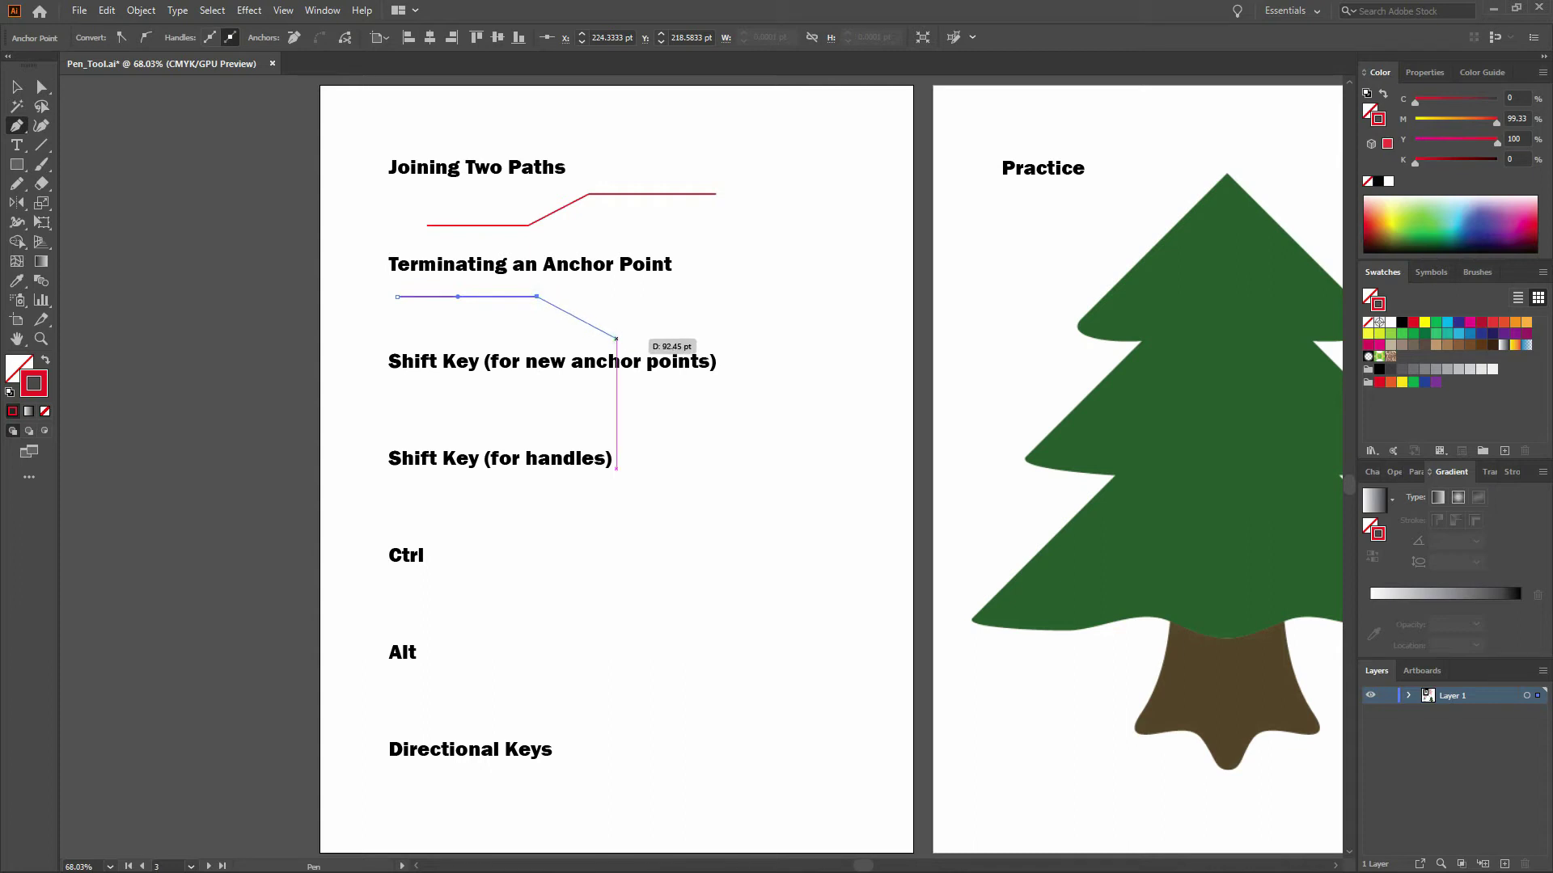
left_click(616, 339)
left_click(681, 320, "ctrl")
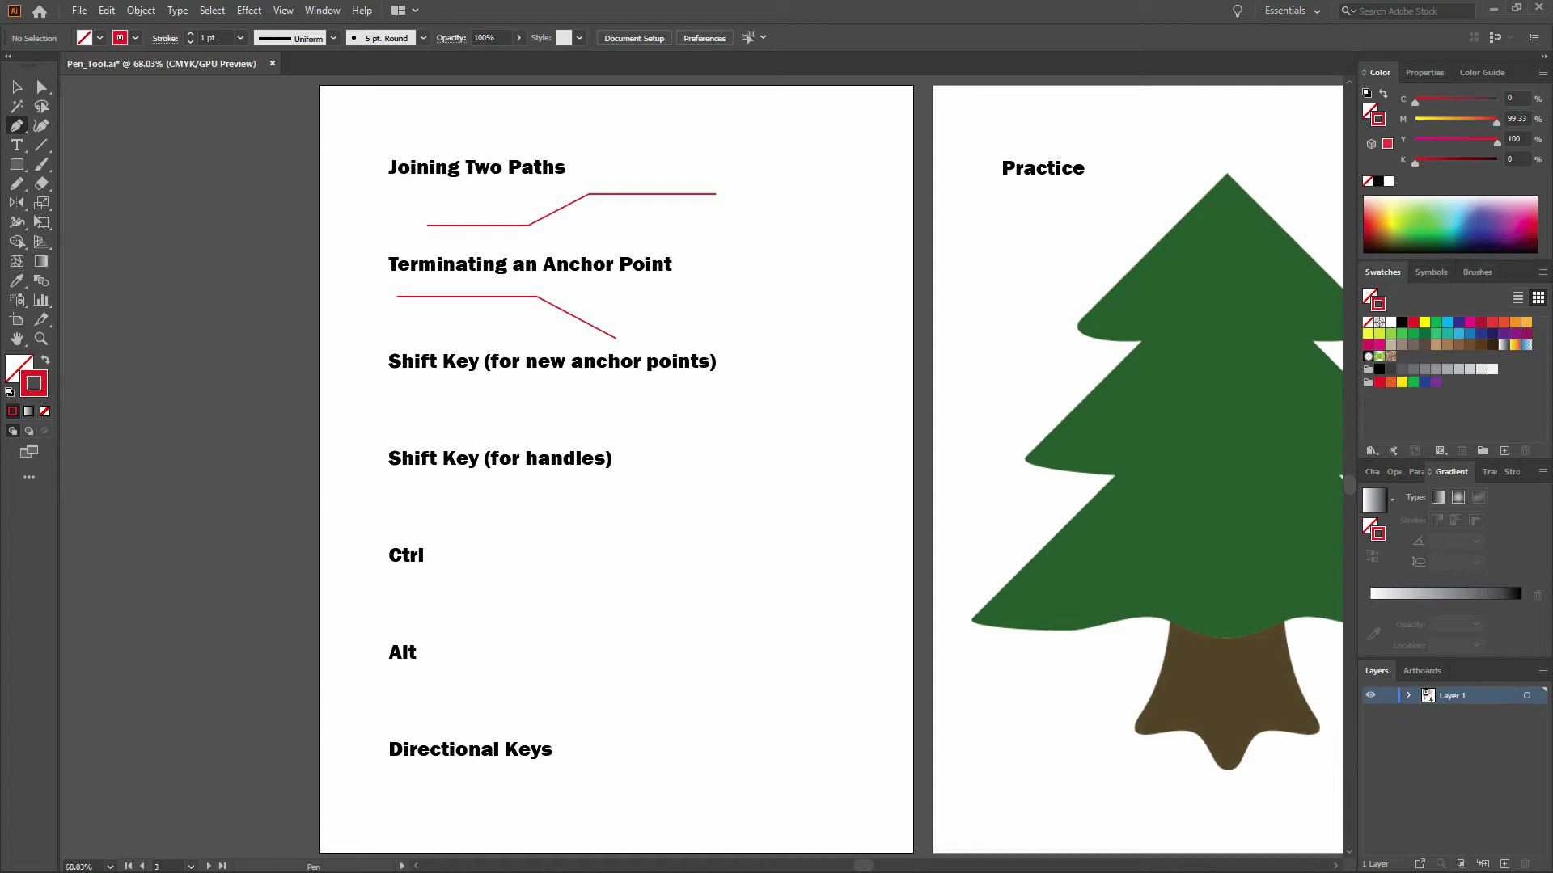
left_click(440, 390)
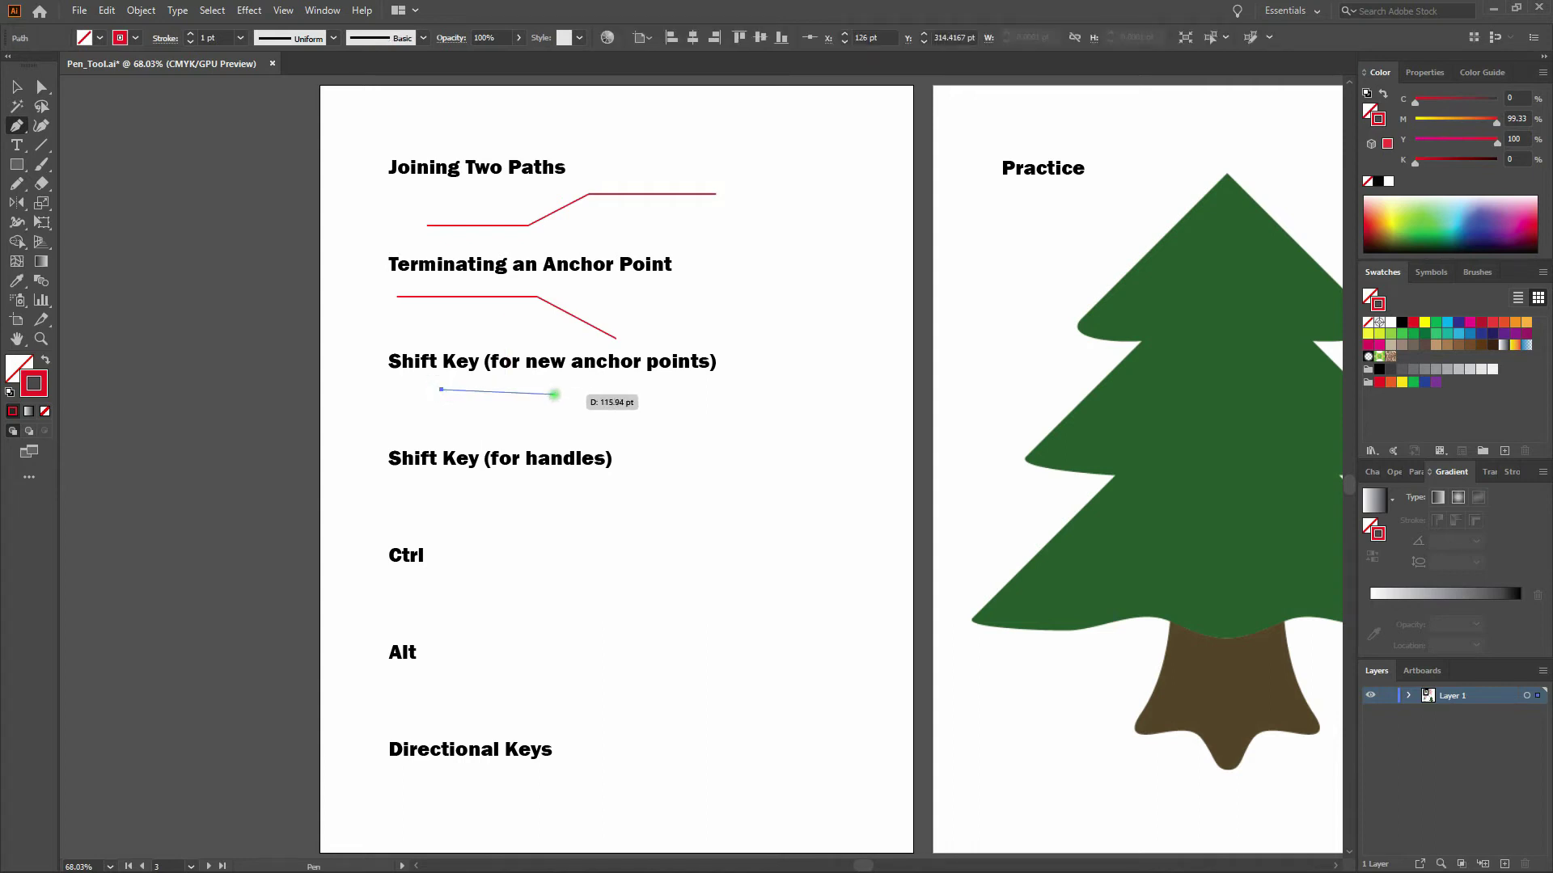
Shift-click anchors under Shift Key (for new anchor points) for a level run, step down, and diagonal rise
left_click(558, 390, "shift")
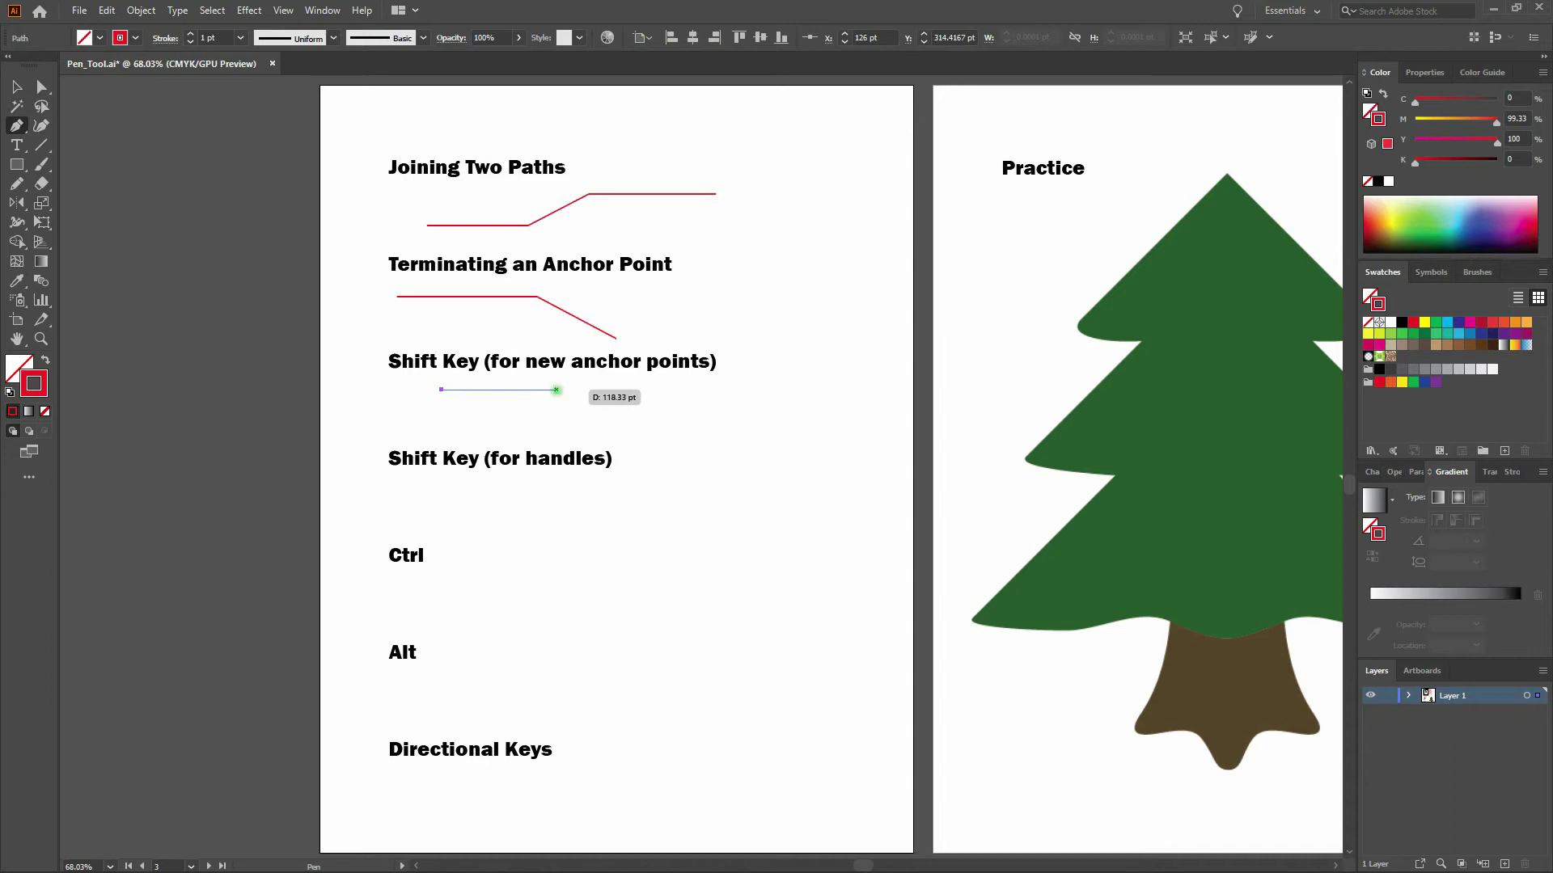
left_click(556, 390, "shift")
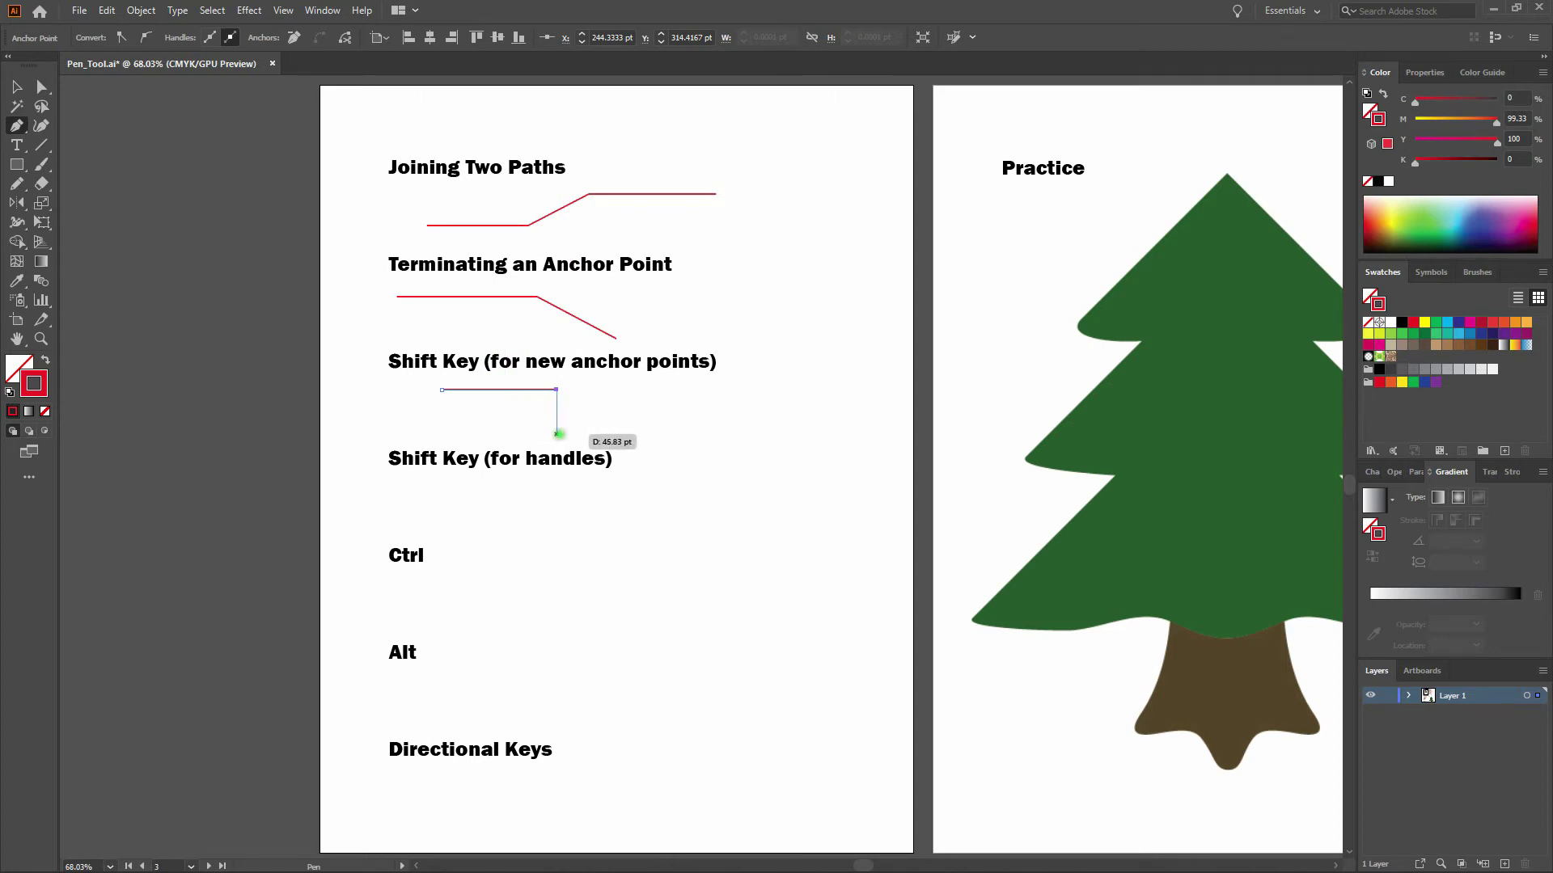
left_click(598, 432, "shift")
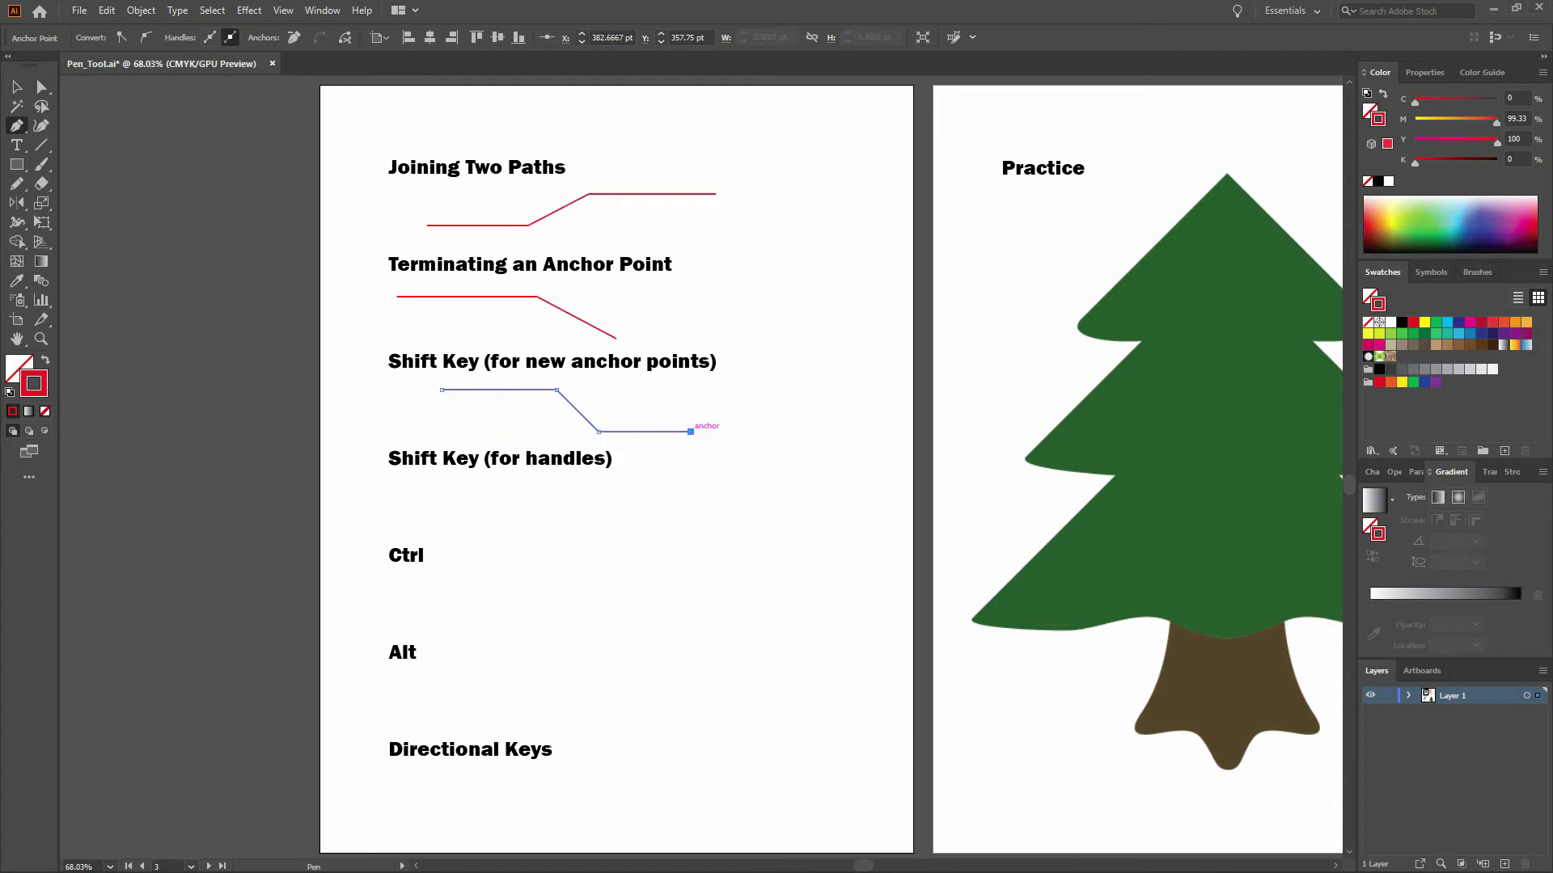
left_click(689, 431, "shift")
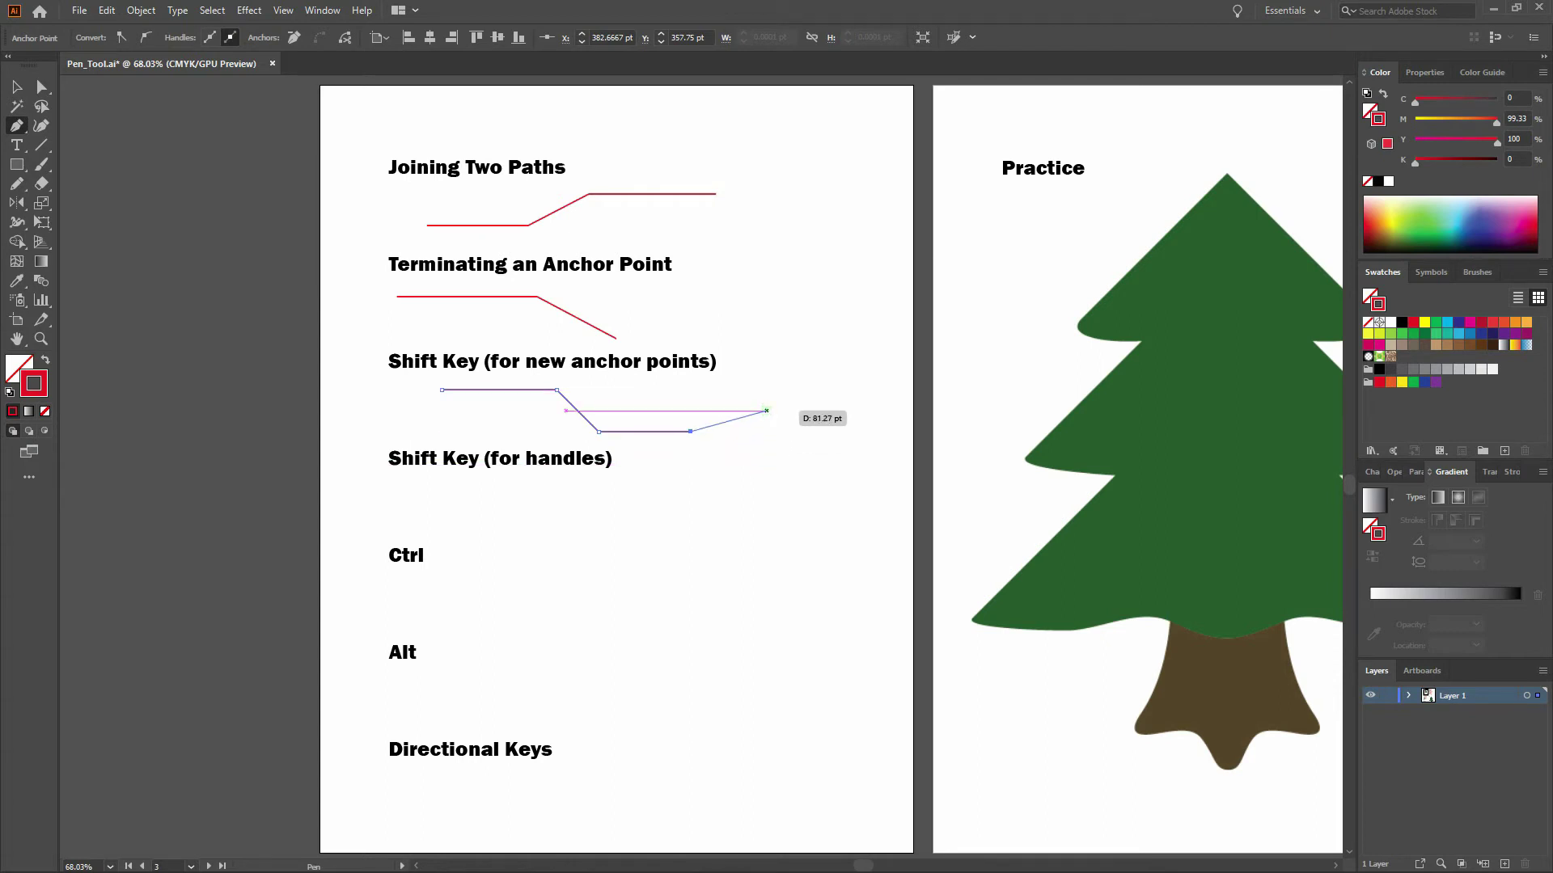
left_click(767, 411)
left_click(784, 429, "ctrl")
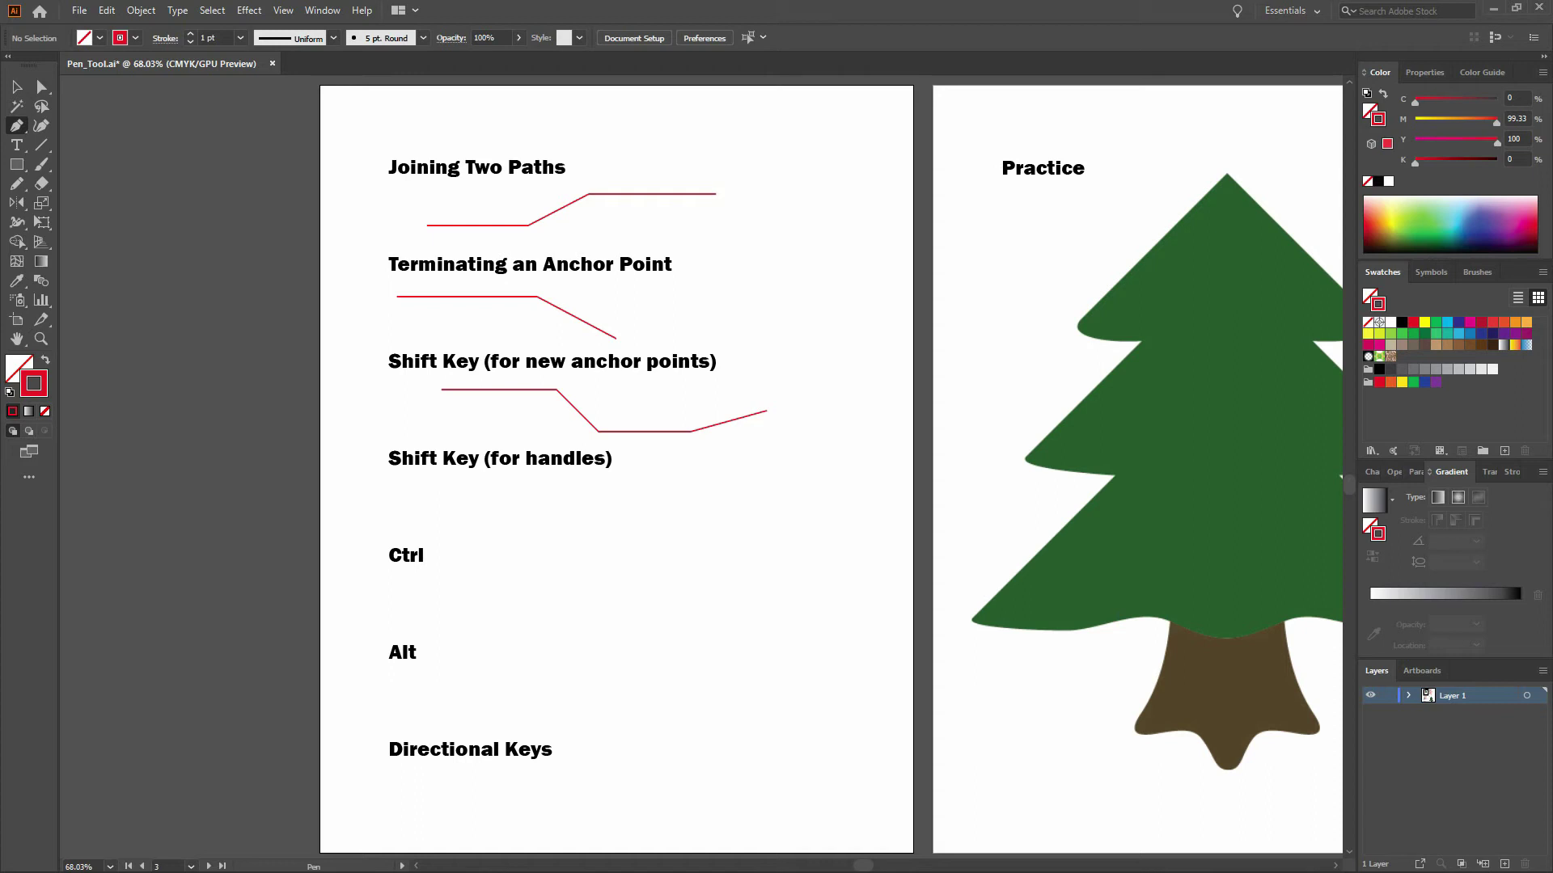
Shift-drag a curved anchor to draw a constrained arc under Shift Key (for handles)
left_click(440, 510)
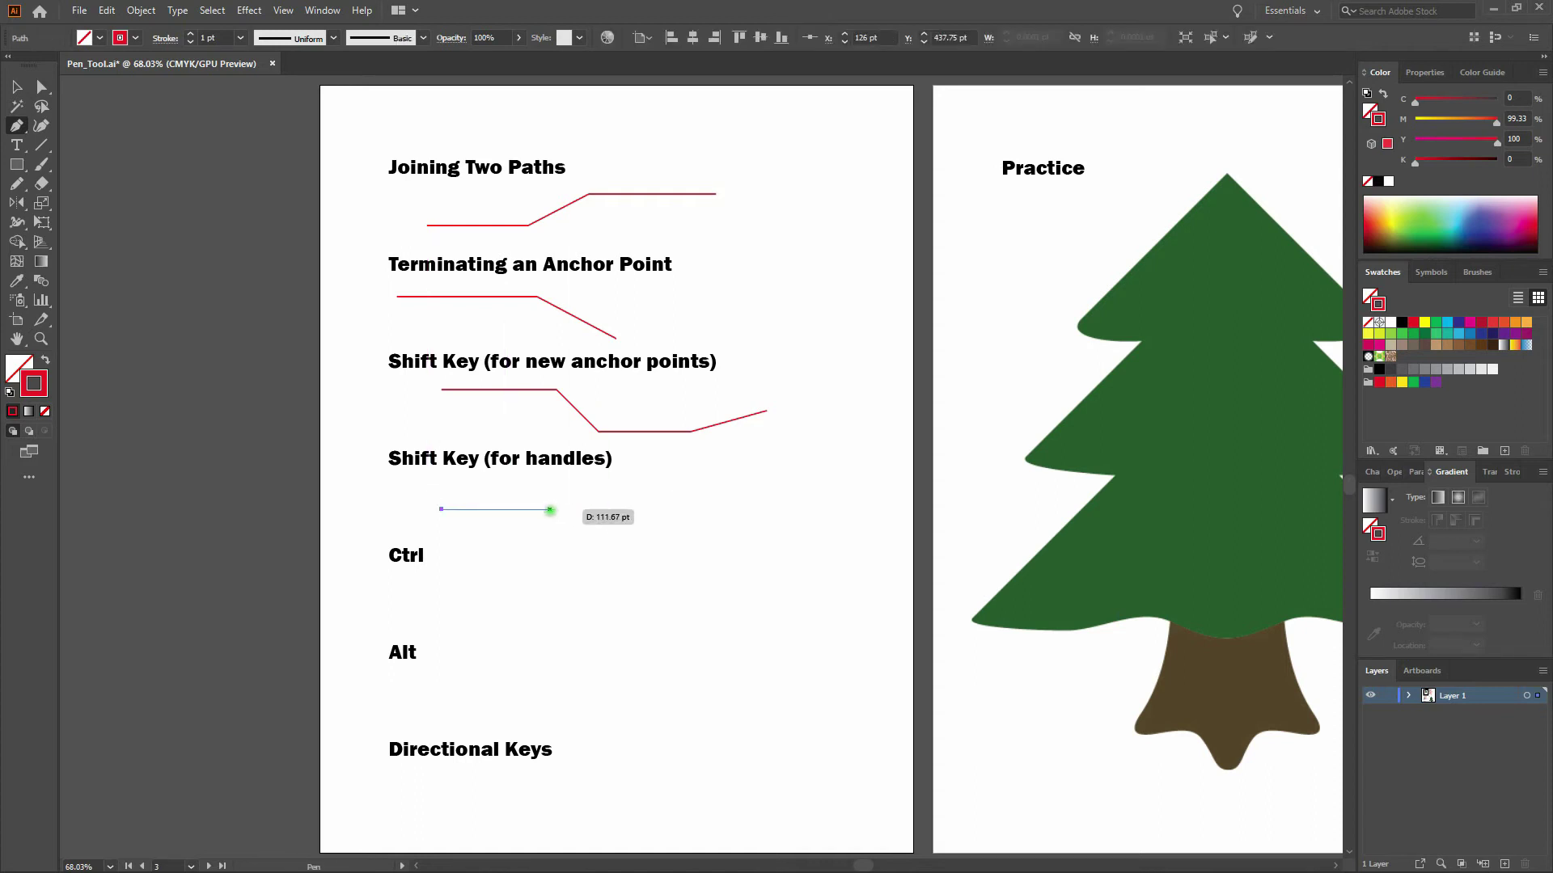
left_click_drag(542, 509, 610, 537)
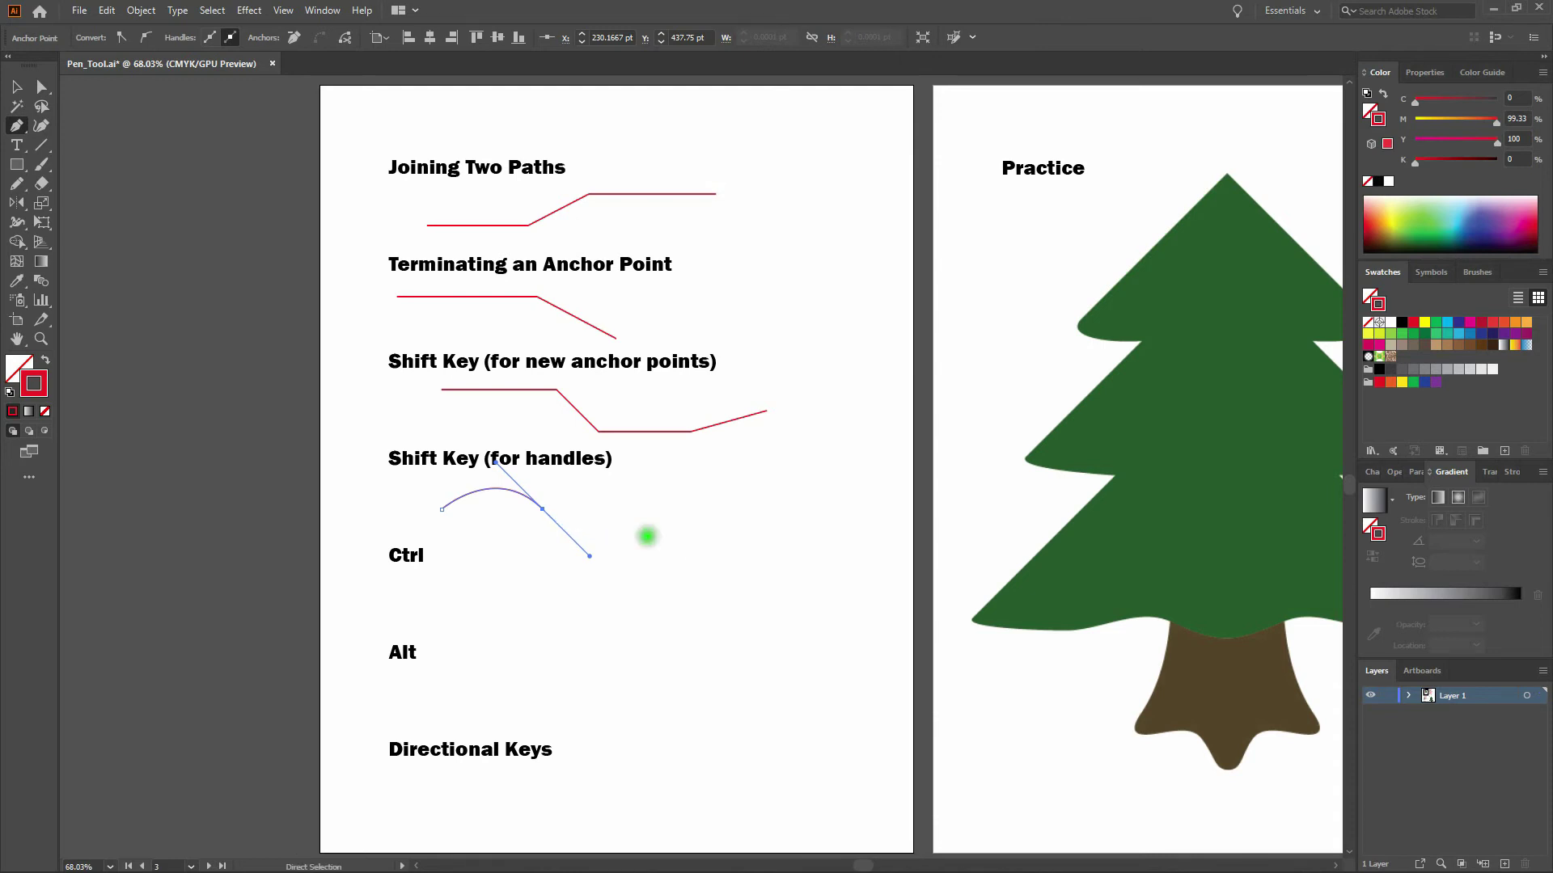
left_click(640, 539, "ctrl")
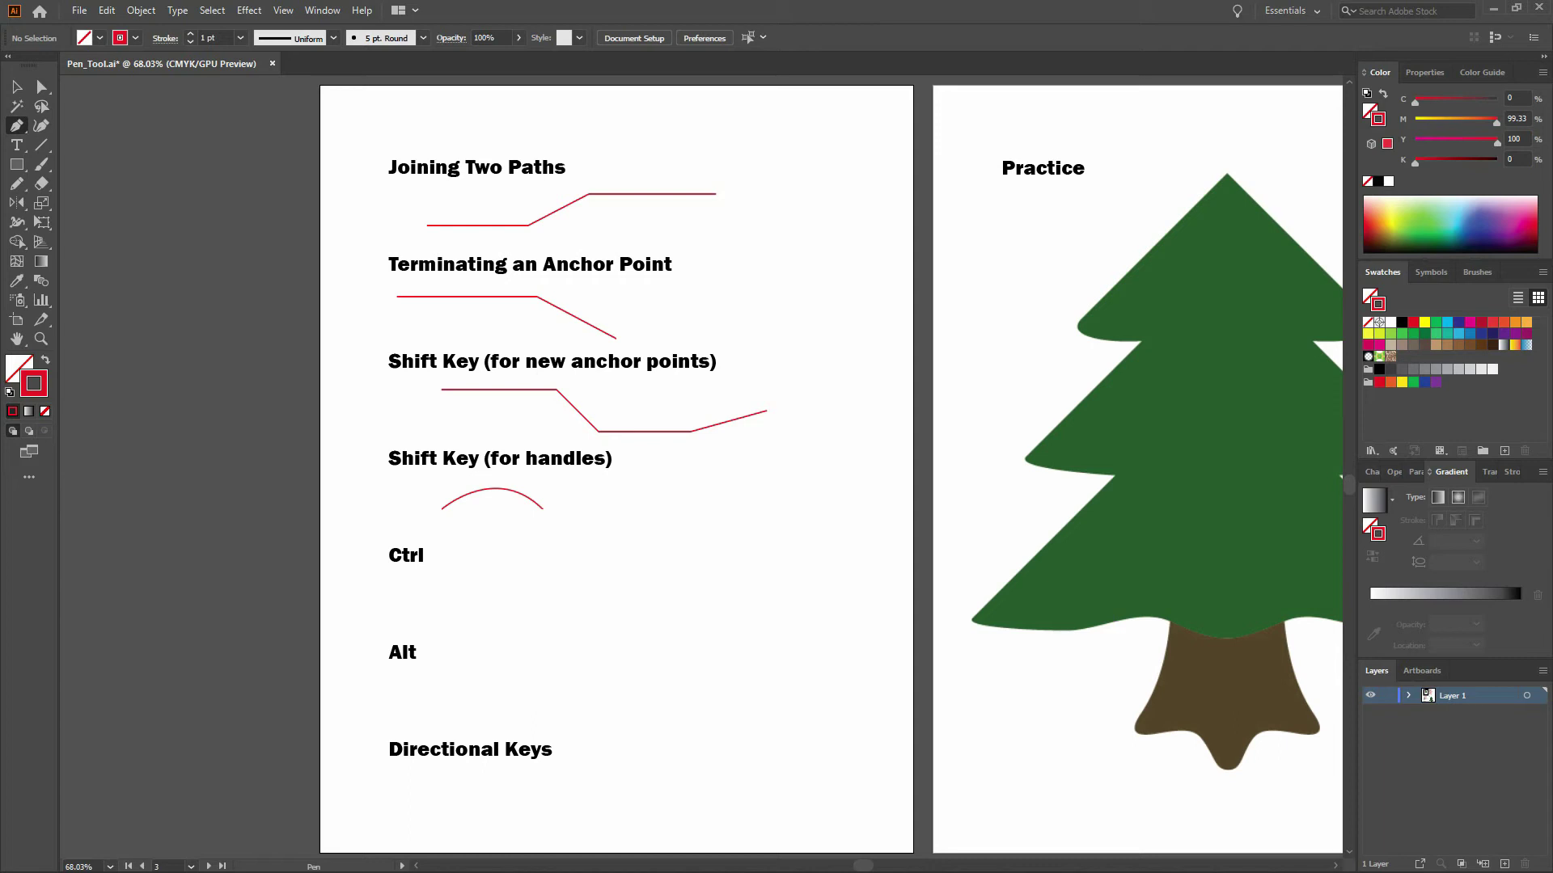
left_click_drag(440, 540, 440, 596)
Draw a flat segment under Ctrl that then climbs diagonally to a peak anchor
left_click(439, 598, "ctrl")
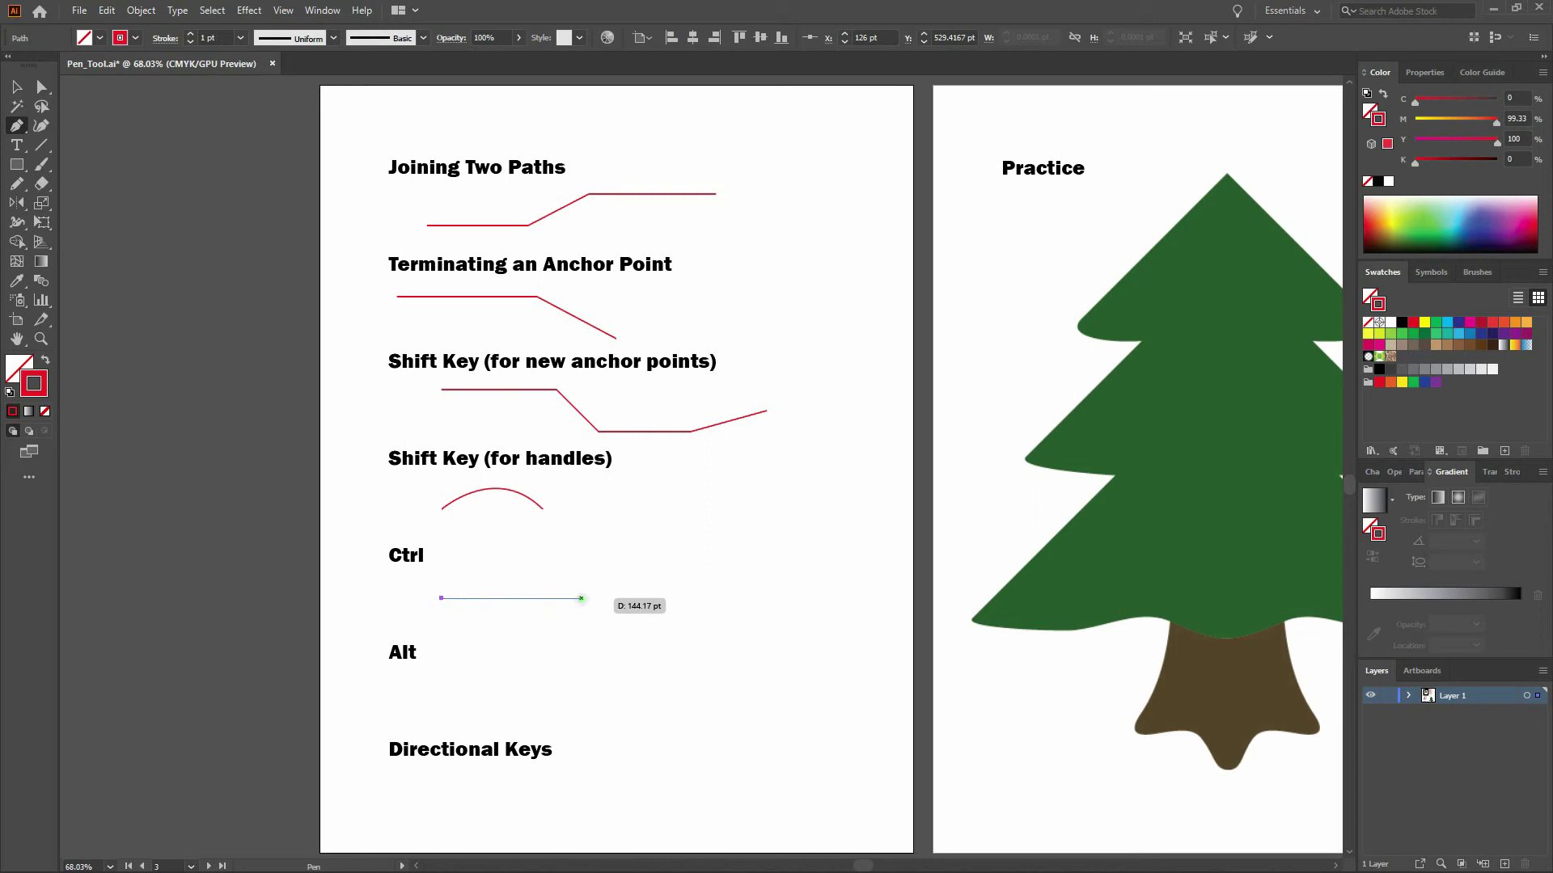
left_click_drag(604, 598, 580, 598)
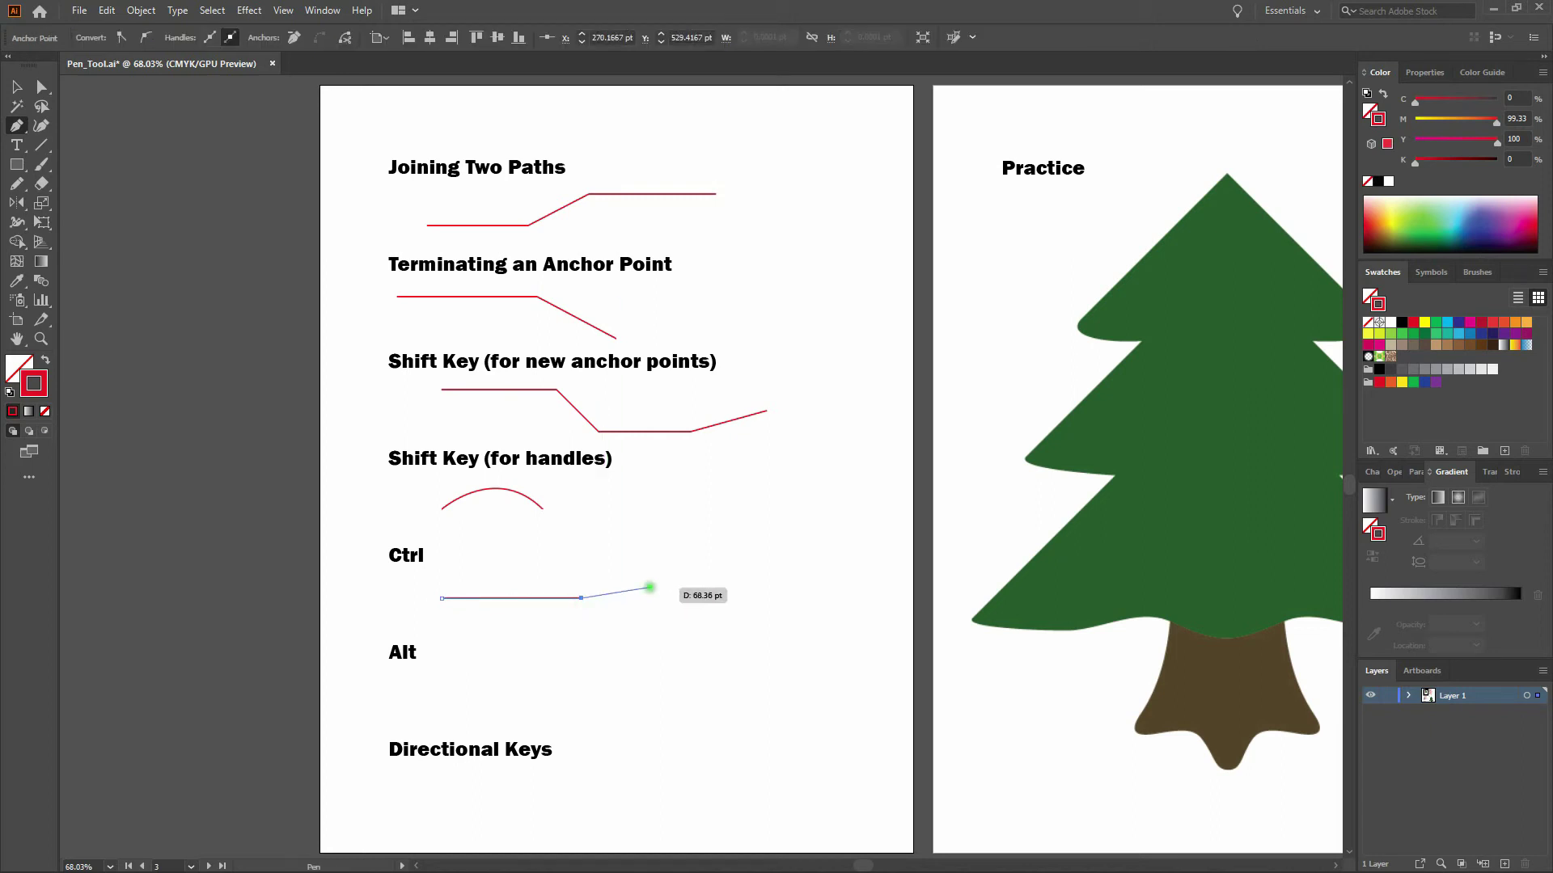
left_click(647, 533)
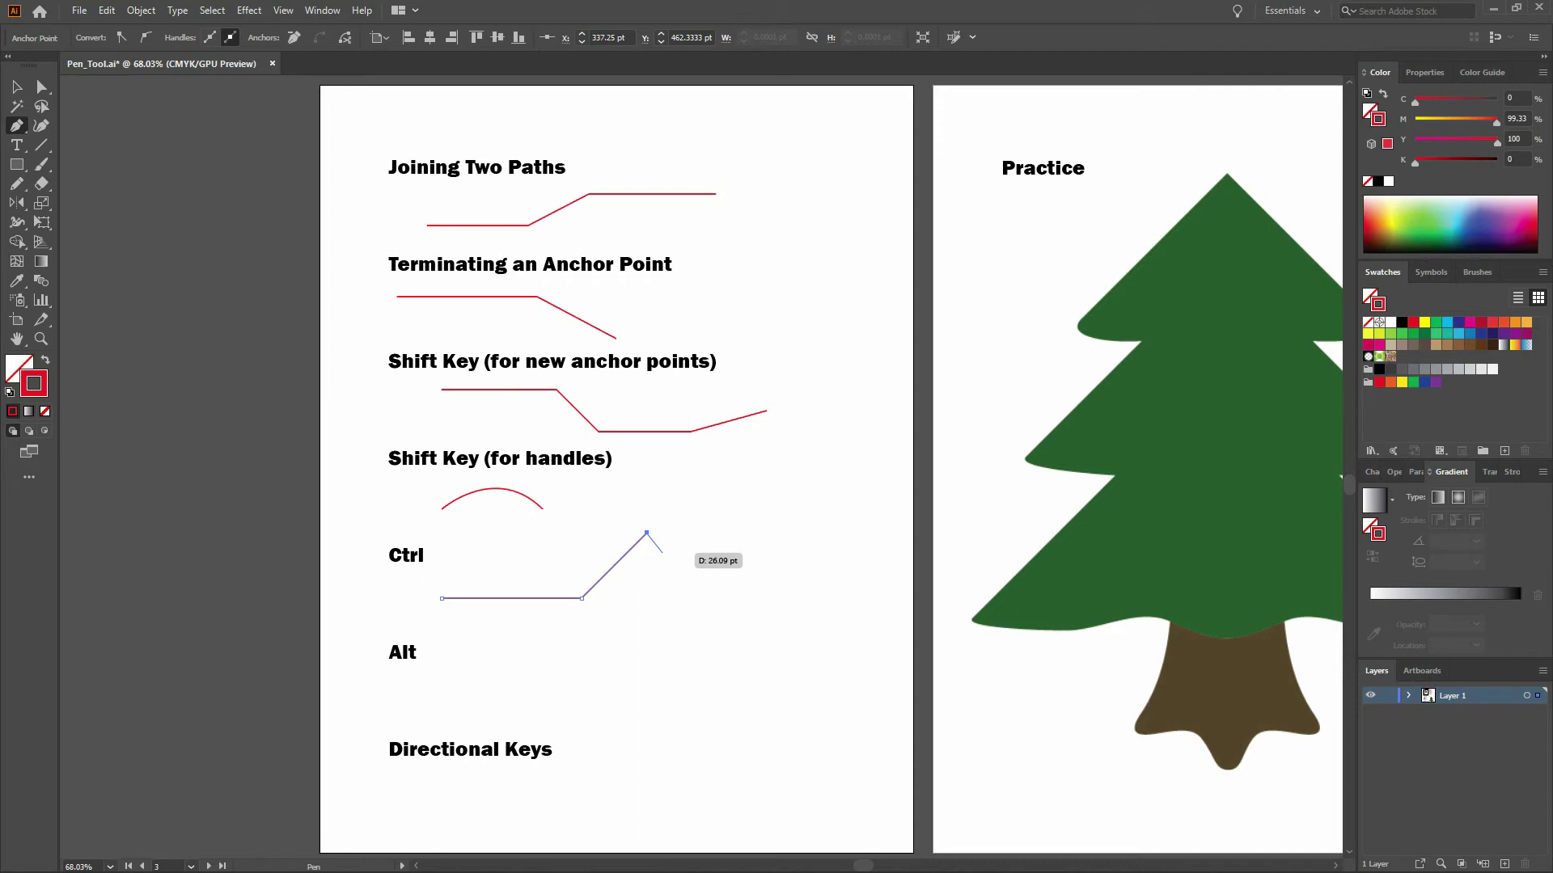
left_click(658, 572, "ctrl")
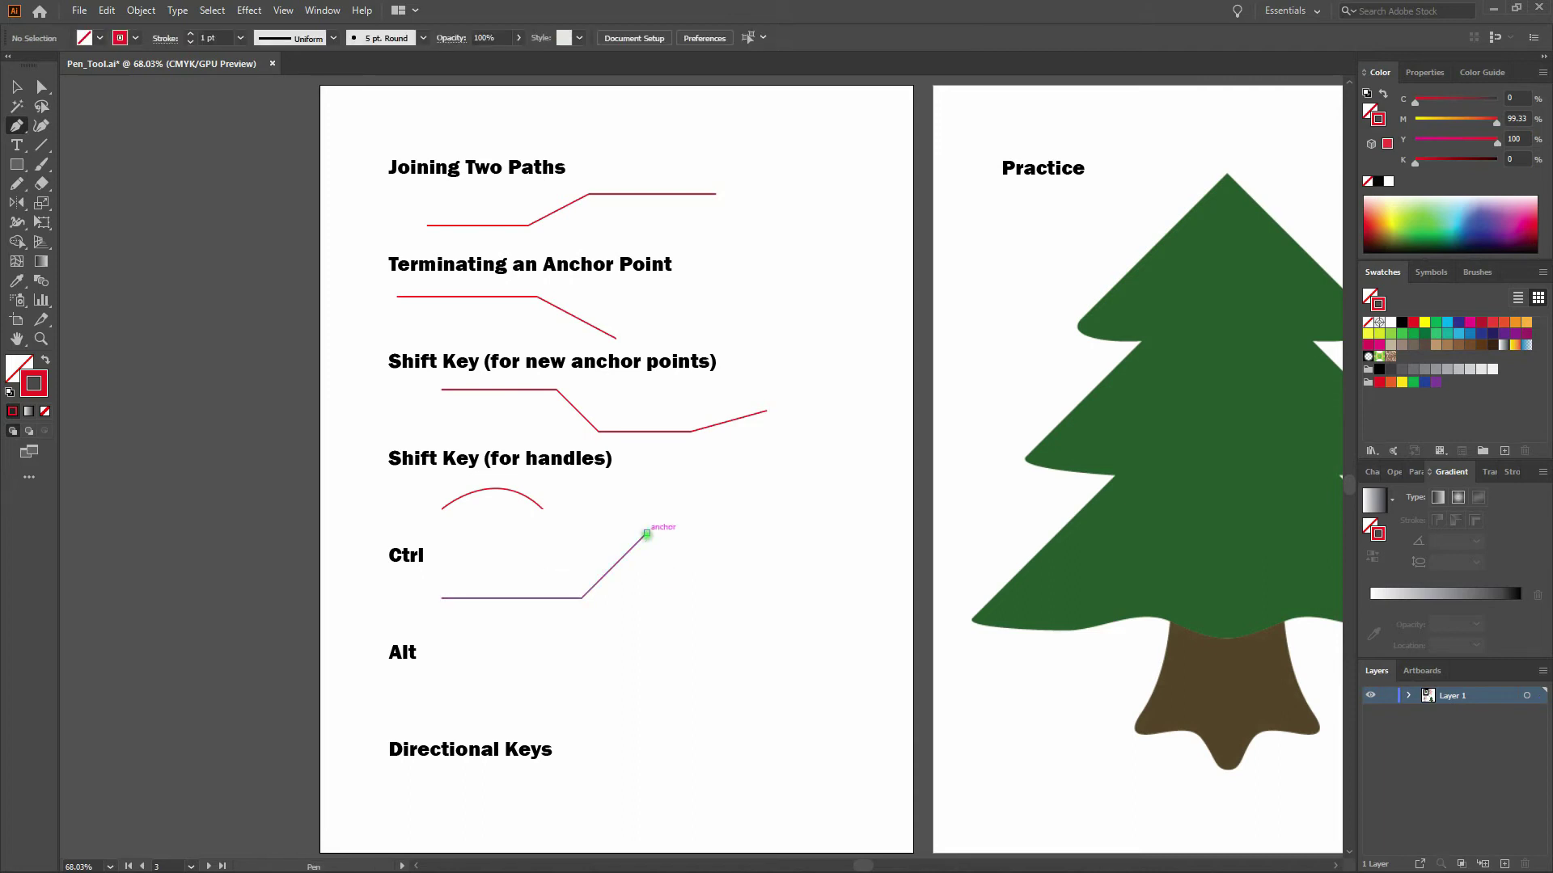
Extend the path from the peak with a smooth curving-down anchor, undoing a trial handle bend
left_click(646, 533)
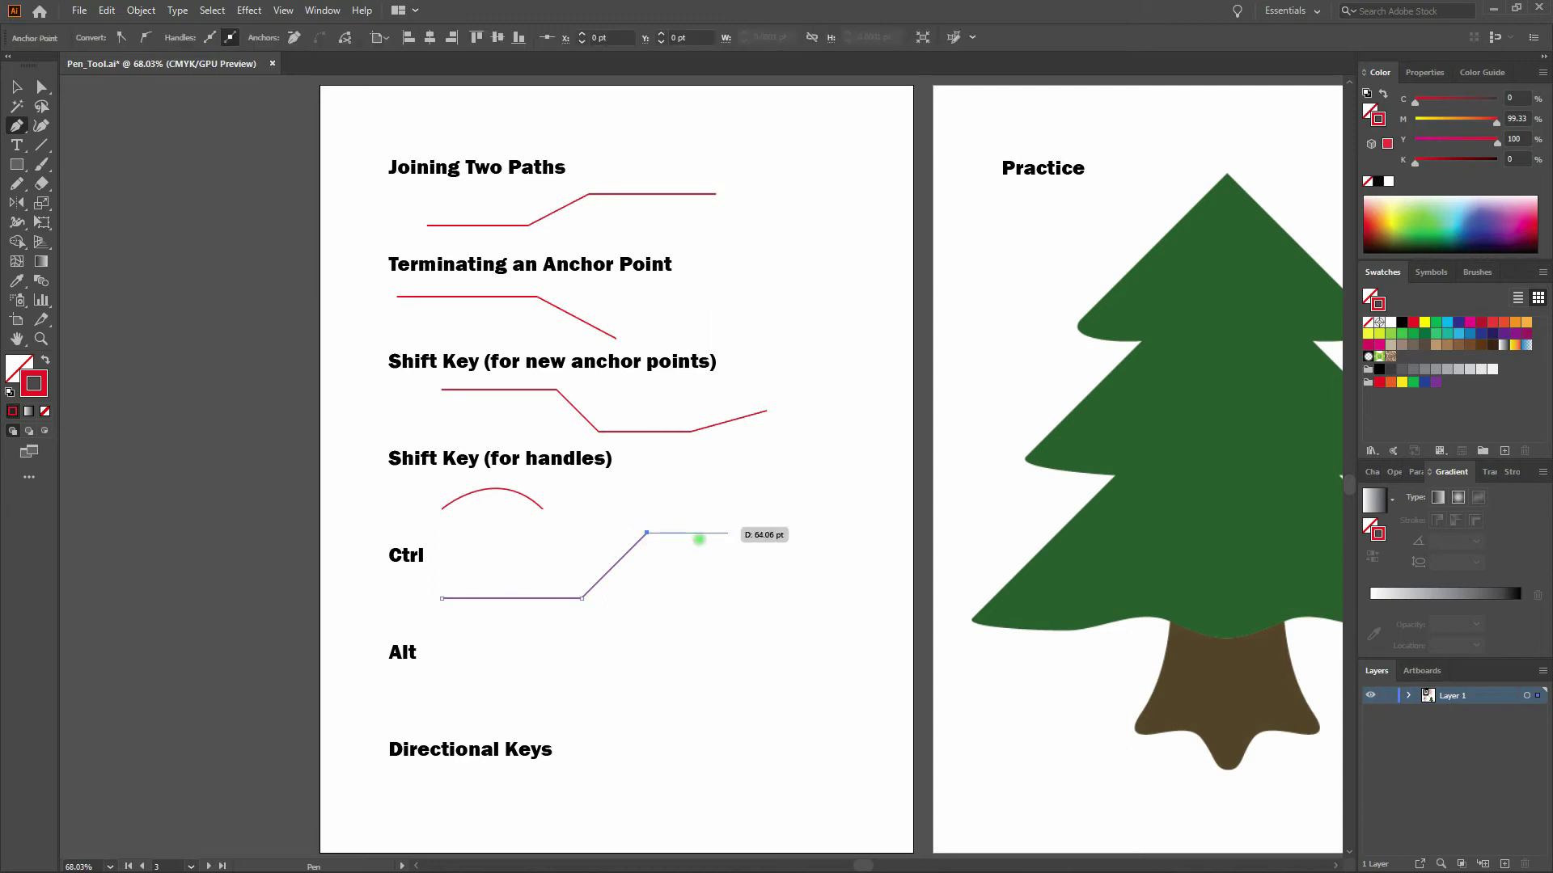
left_click_drag(723, 533, 767, 537)
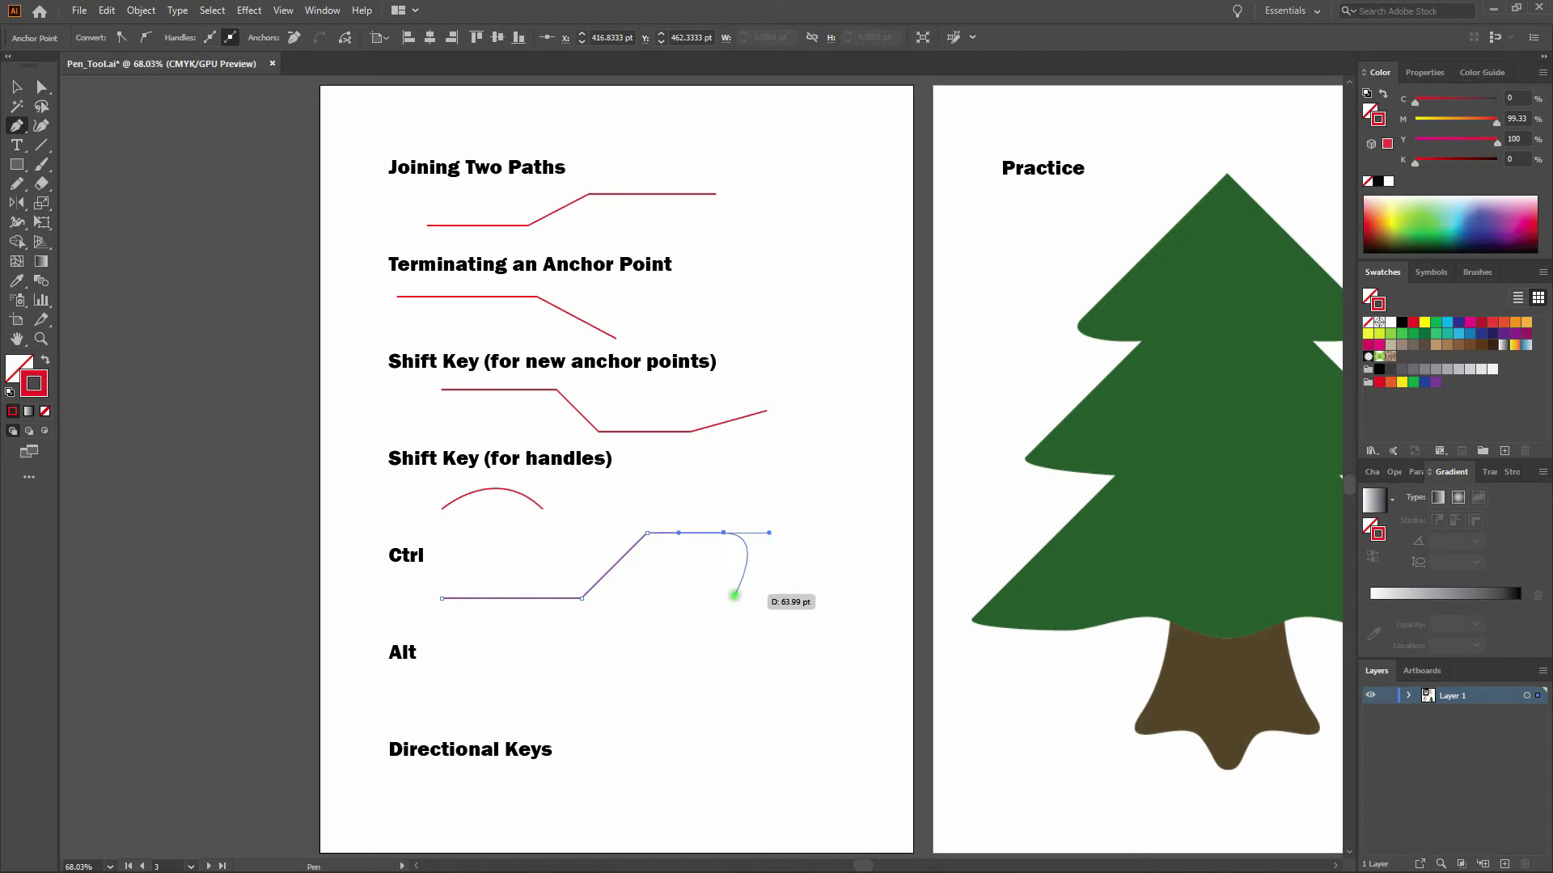
key("ctrl")
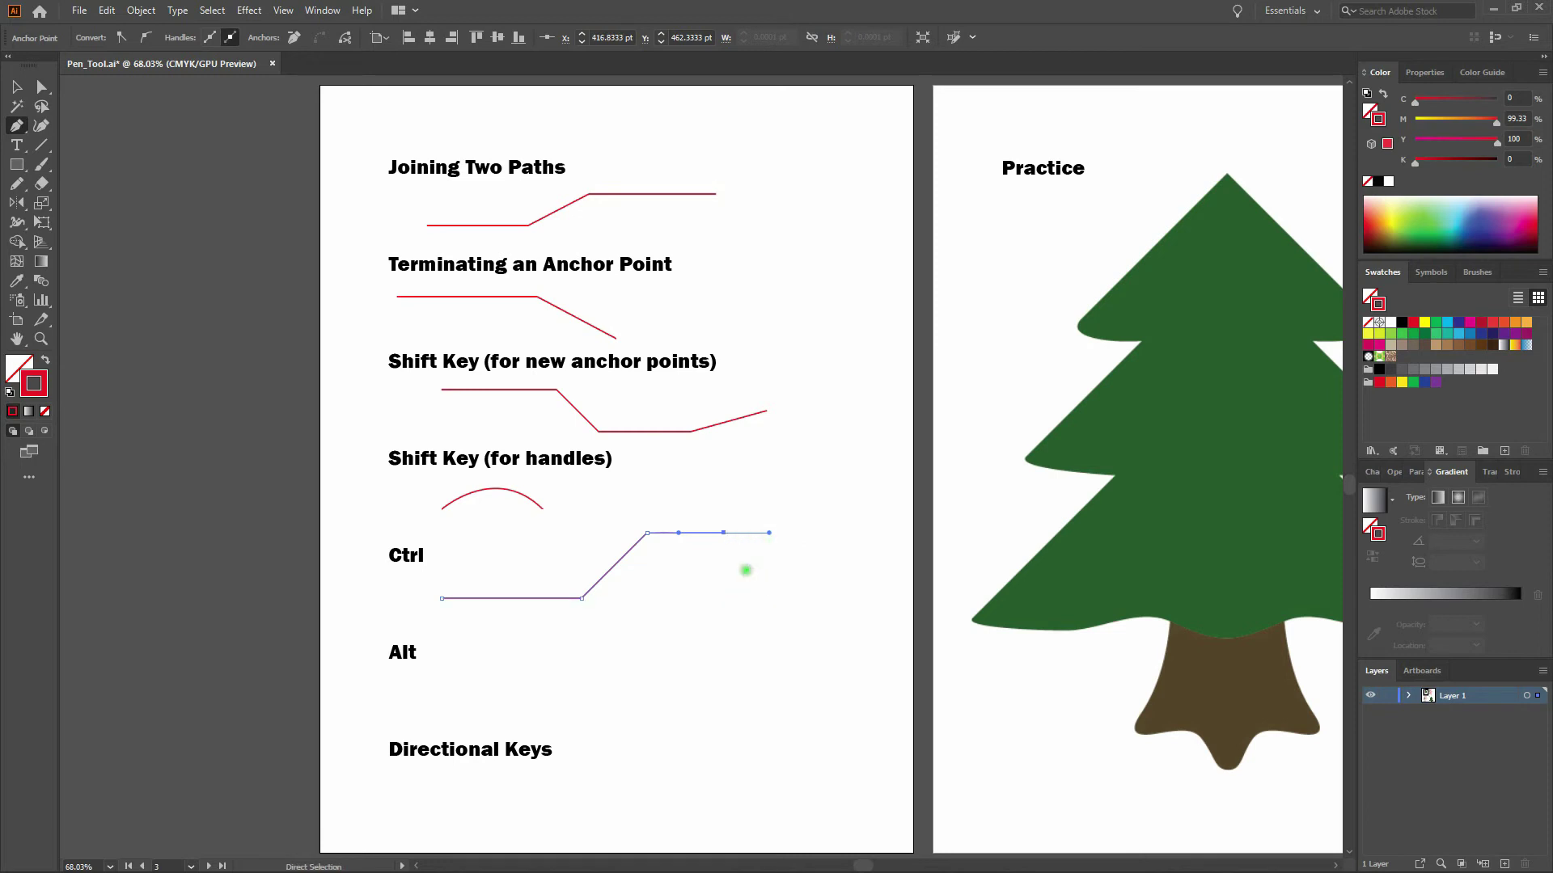
left_click_drag(769, 533, 724, 561)
key("ctrl+z")
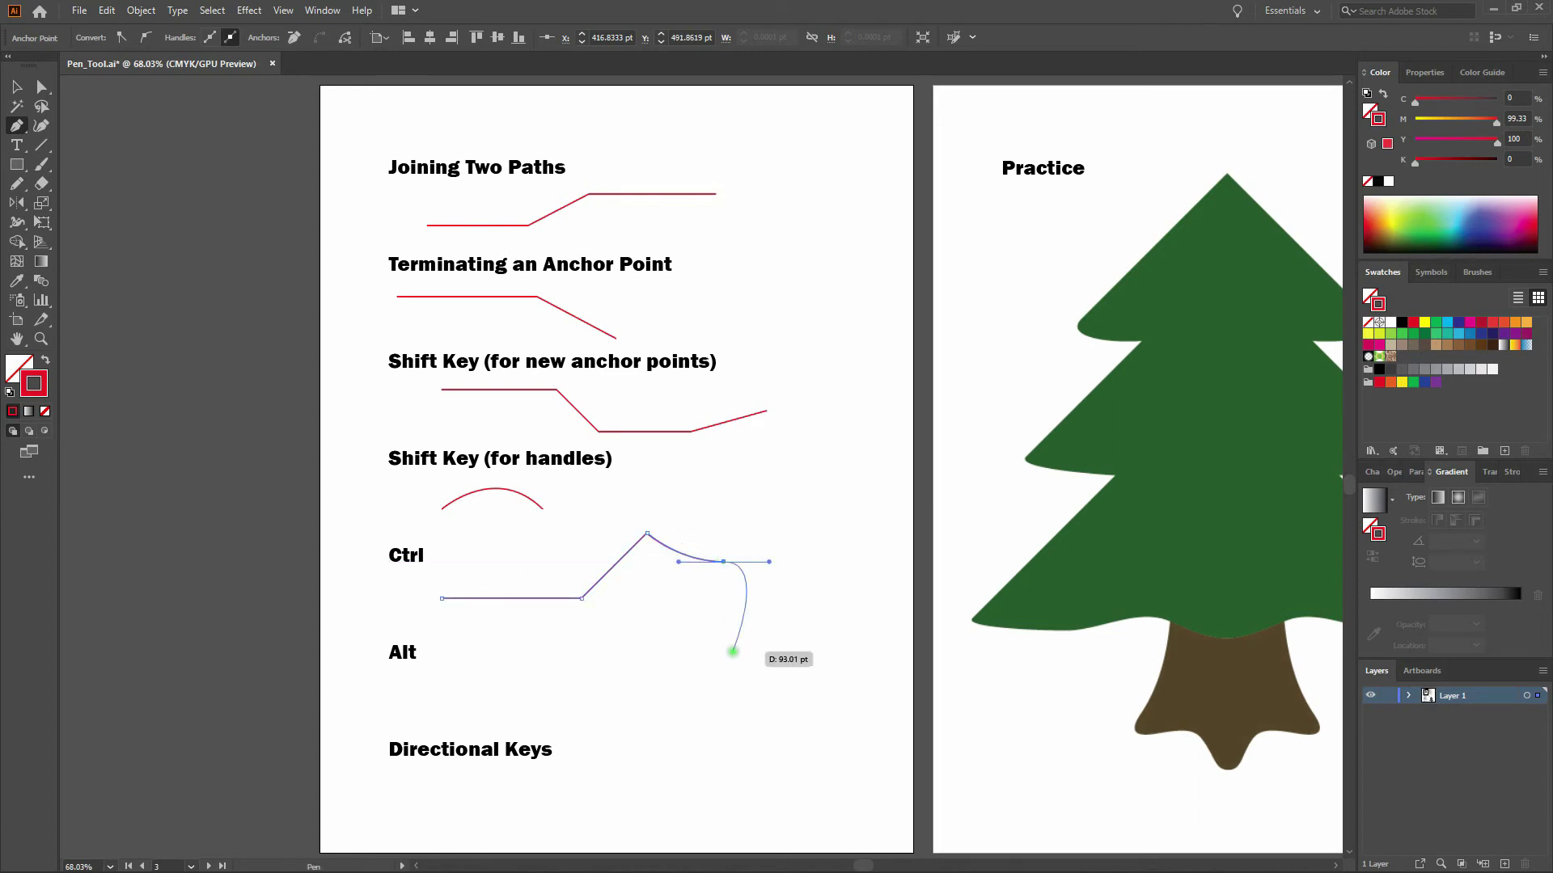
left_click(731, 628, "ctrl")
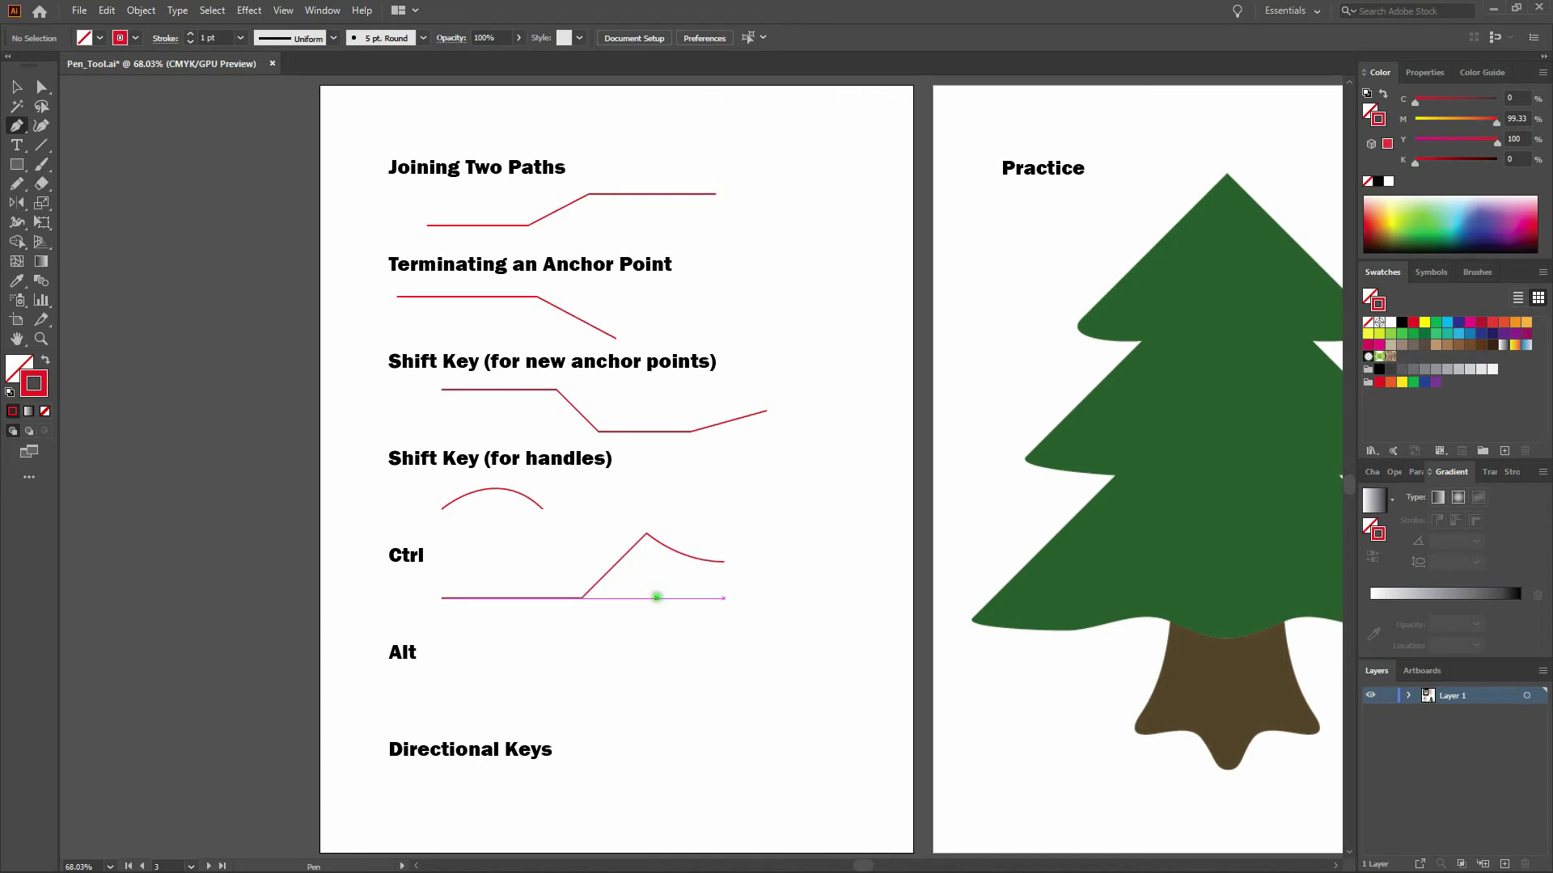
key("ctrl")
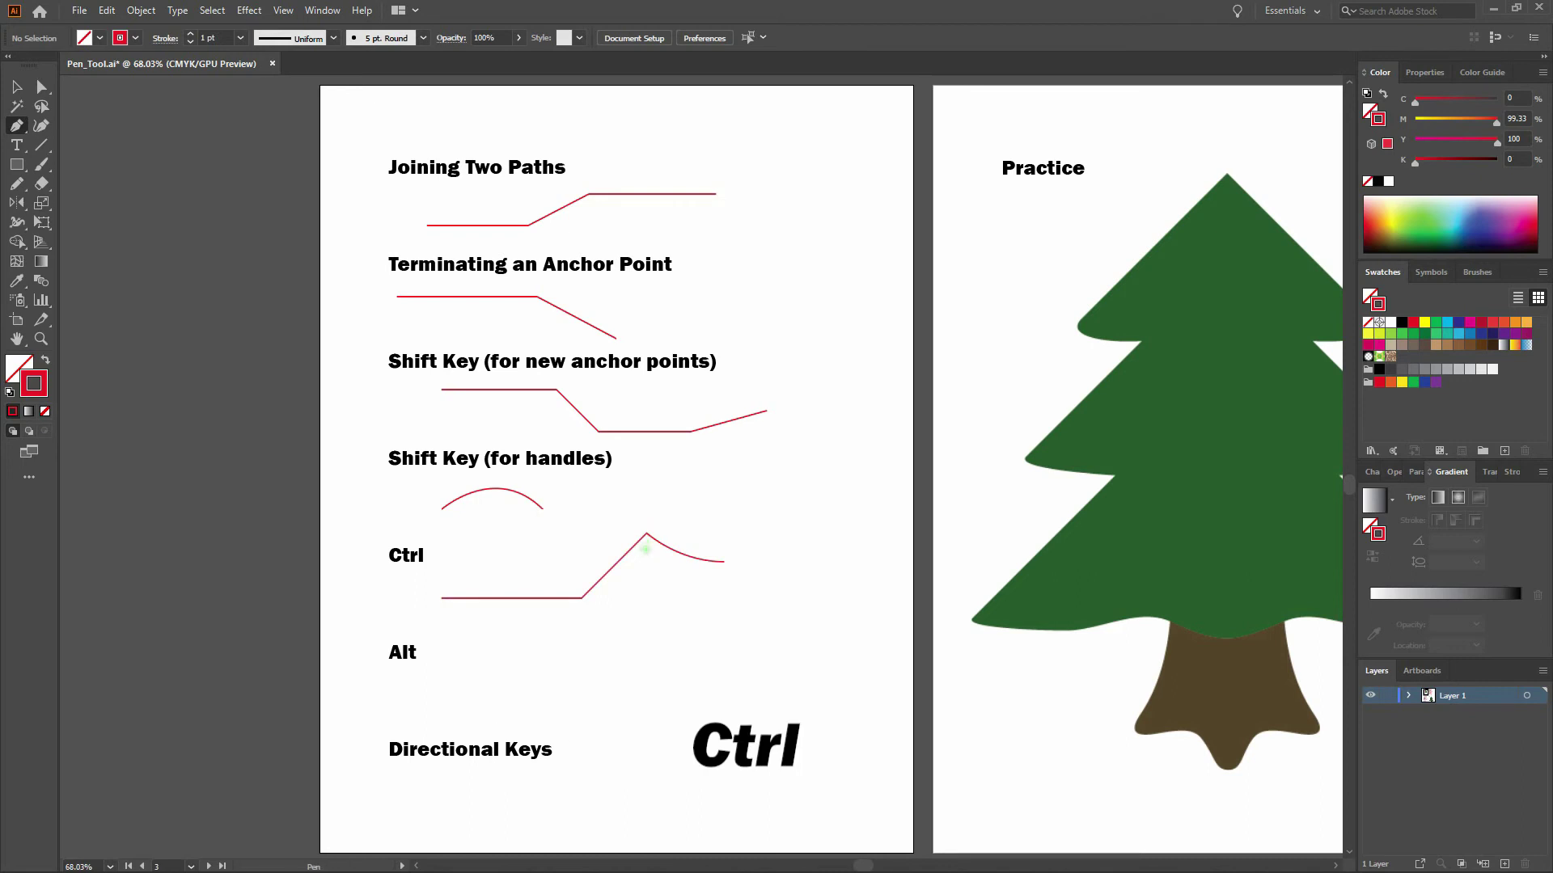
Pull the top anchor's handle upward to curve the Ctrl path's end into a rounded hook, then begin the Alt path
left_click(646, 534)
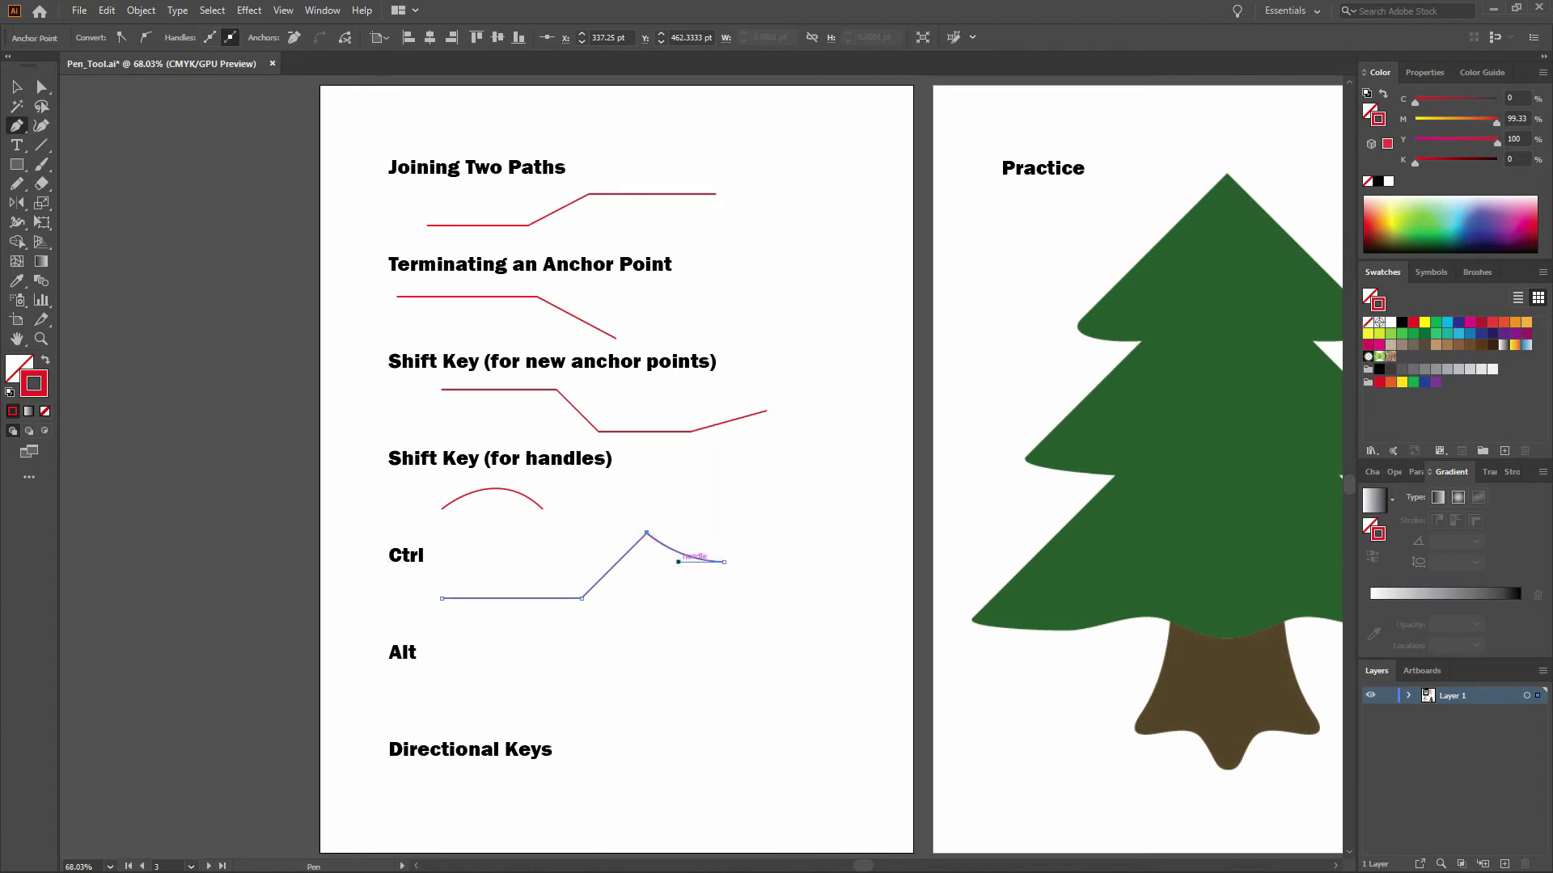
key("ctrl")
left_click_drag(678, 561, 723, 519)
left_click(754, 531, "ctrl")
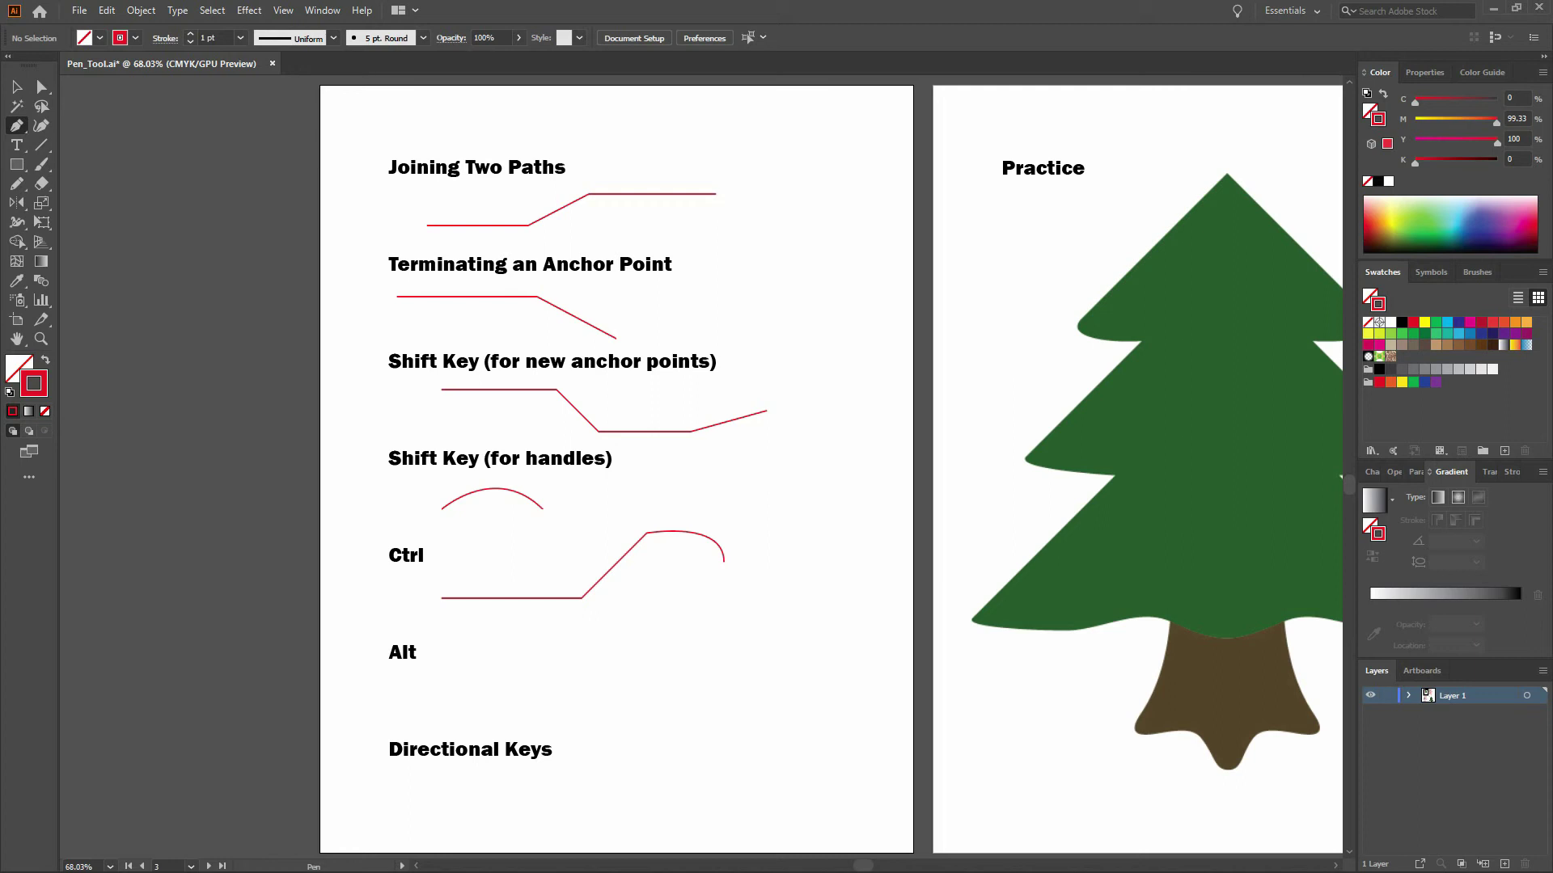
left_click_drag(447, 694, 634, 724)
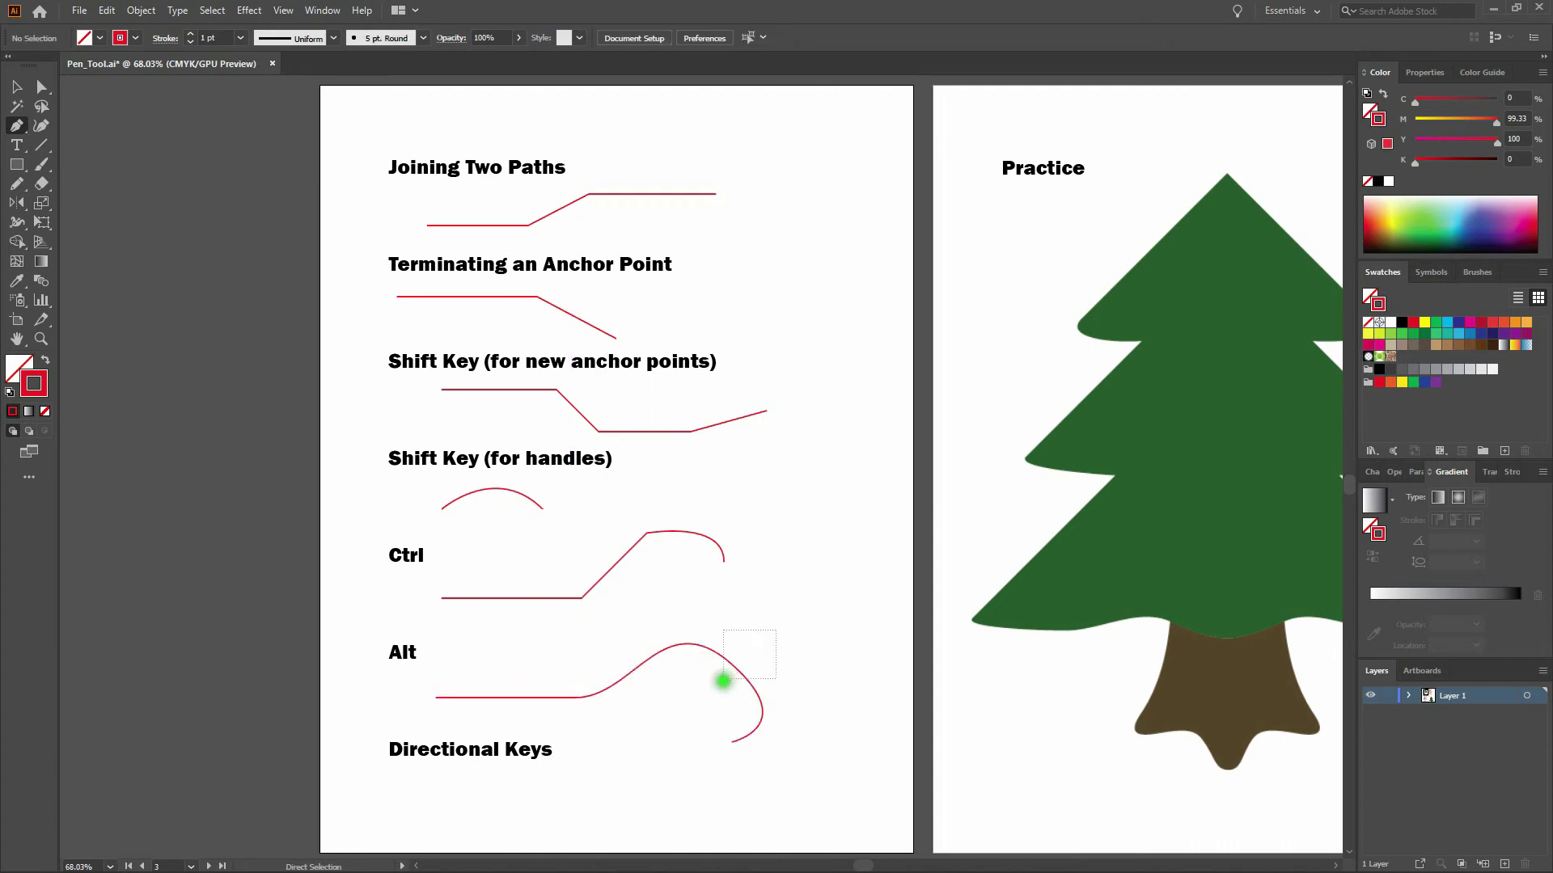
Add a smooth hump anchor and Alt-drag its handle so the Alt path turns sharply downward
left_click(724, 682)
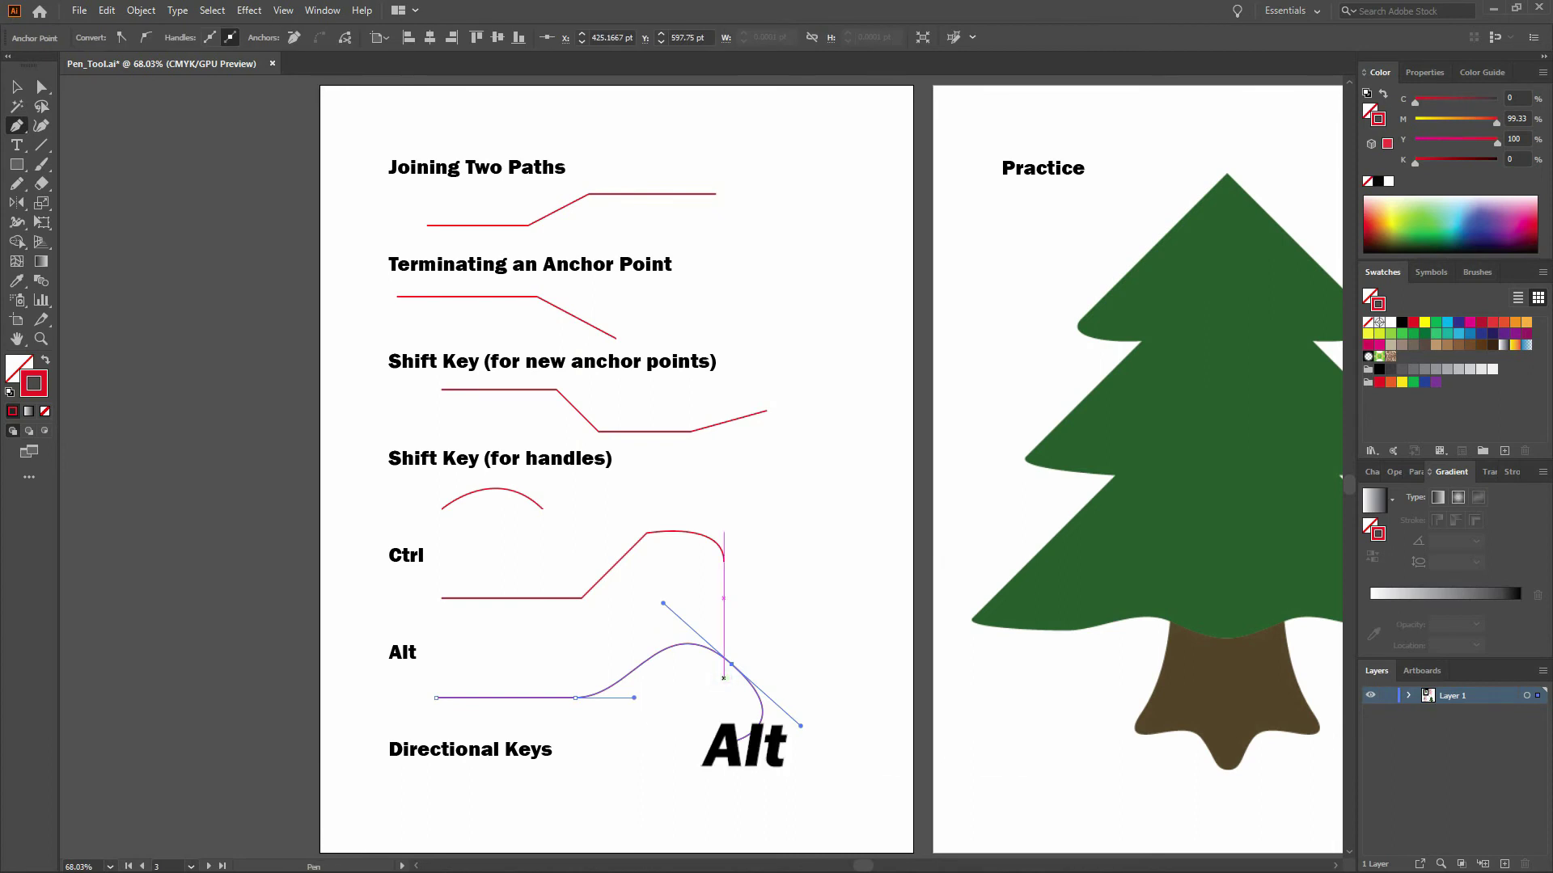
left_click(801, 725, "alt")
left_click_drag(800, 725, 820, 661)
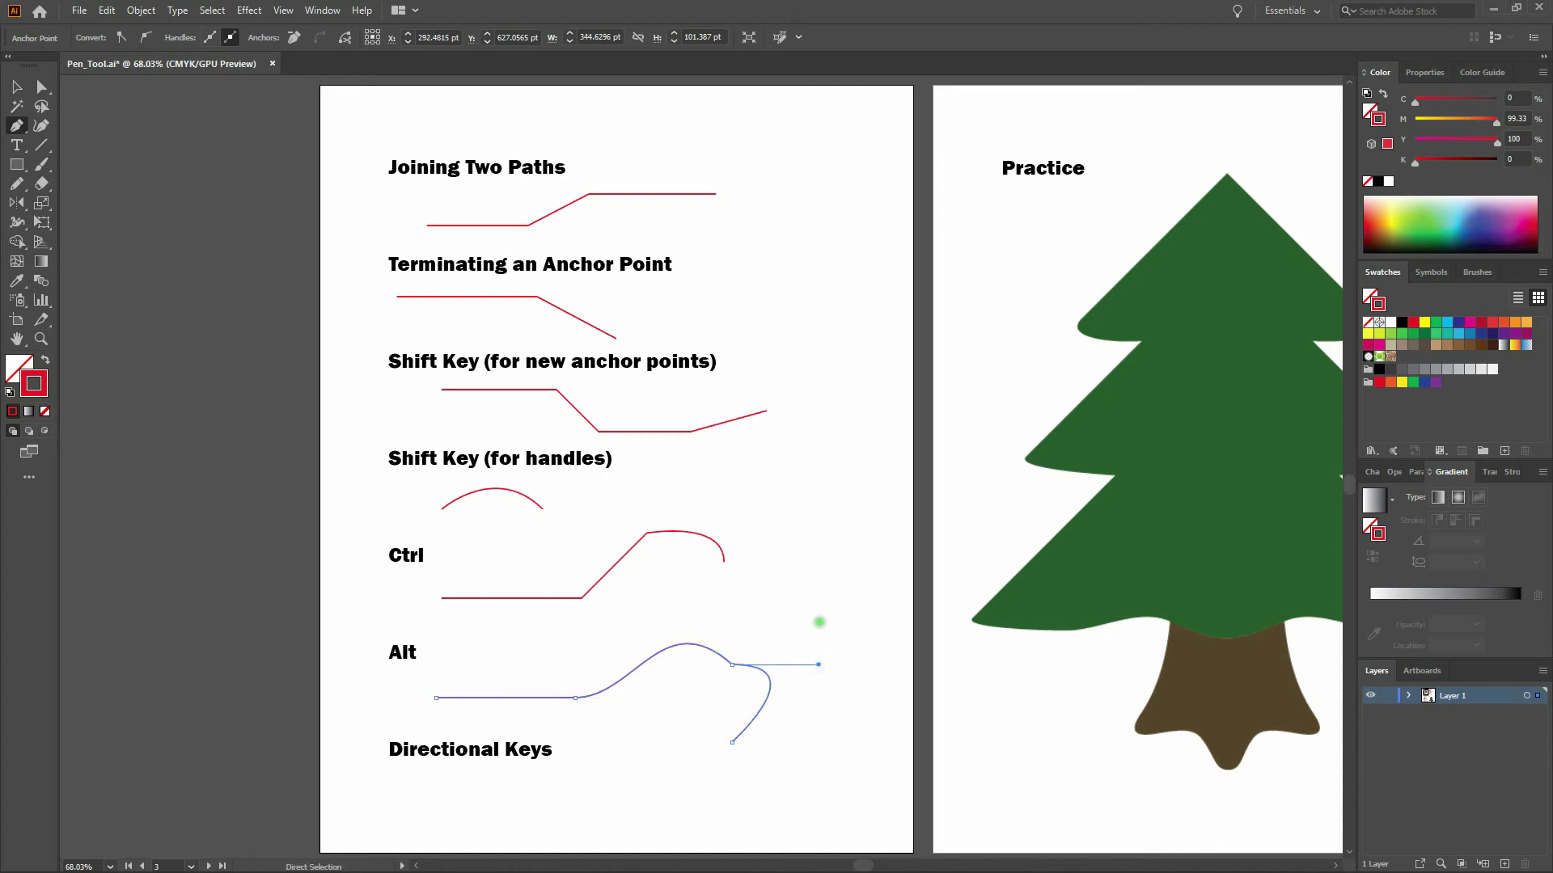
left_click(819, 621, "ctrl")
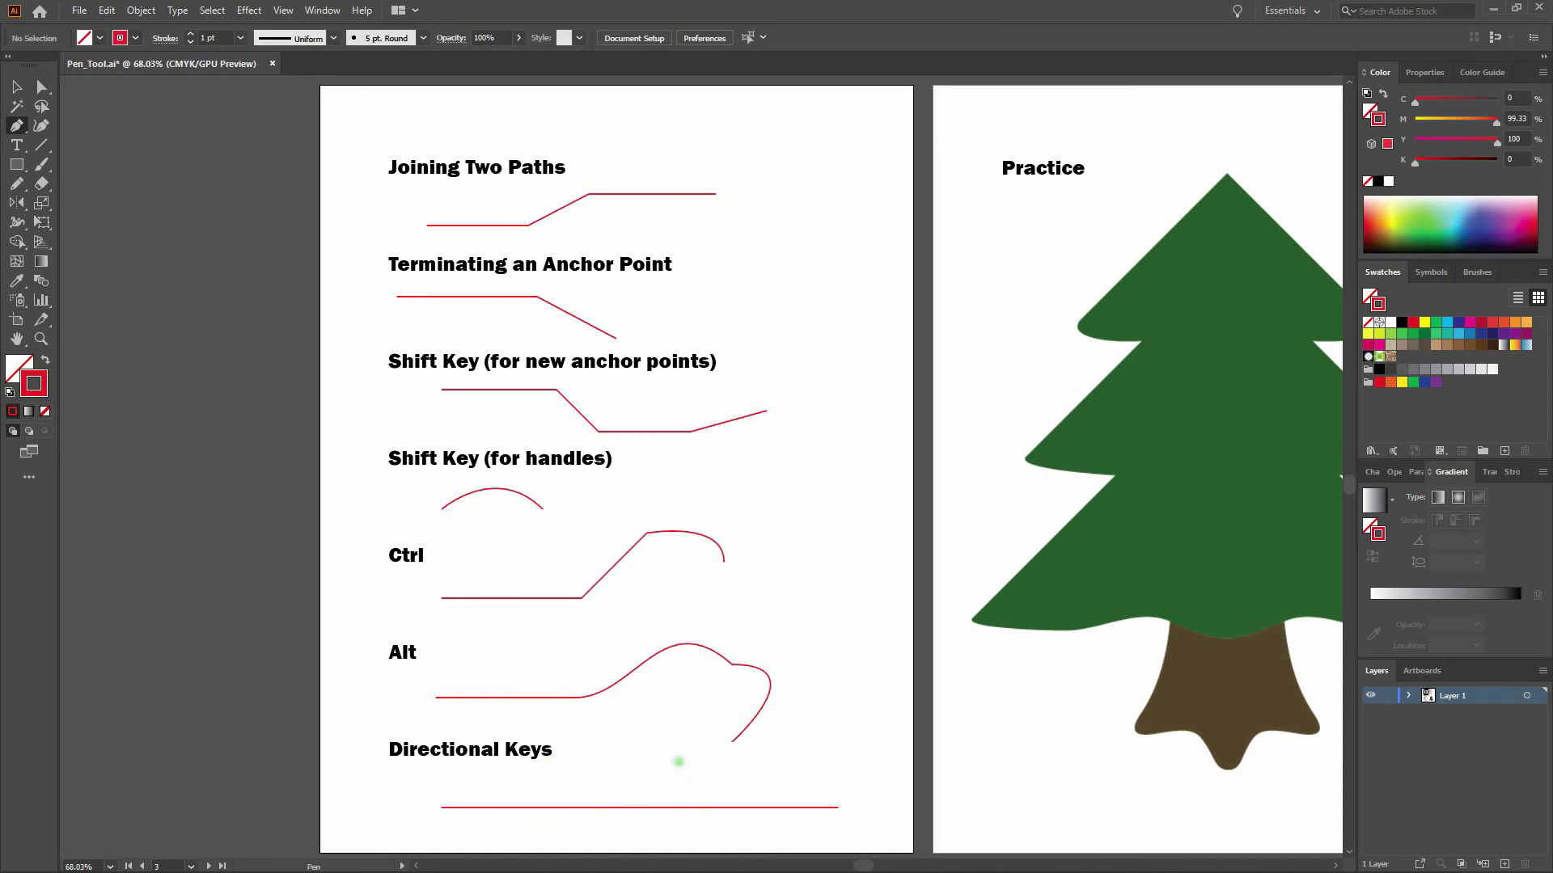
Select the bottom line's middle anchor and nudge it up with Up Arrow three times plus Shift+Up once
key("ctrl")
left_click_drag(679, 762, 591, 828)
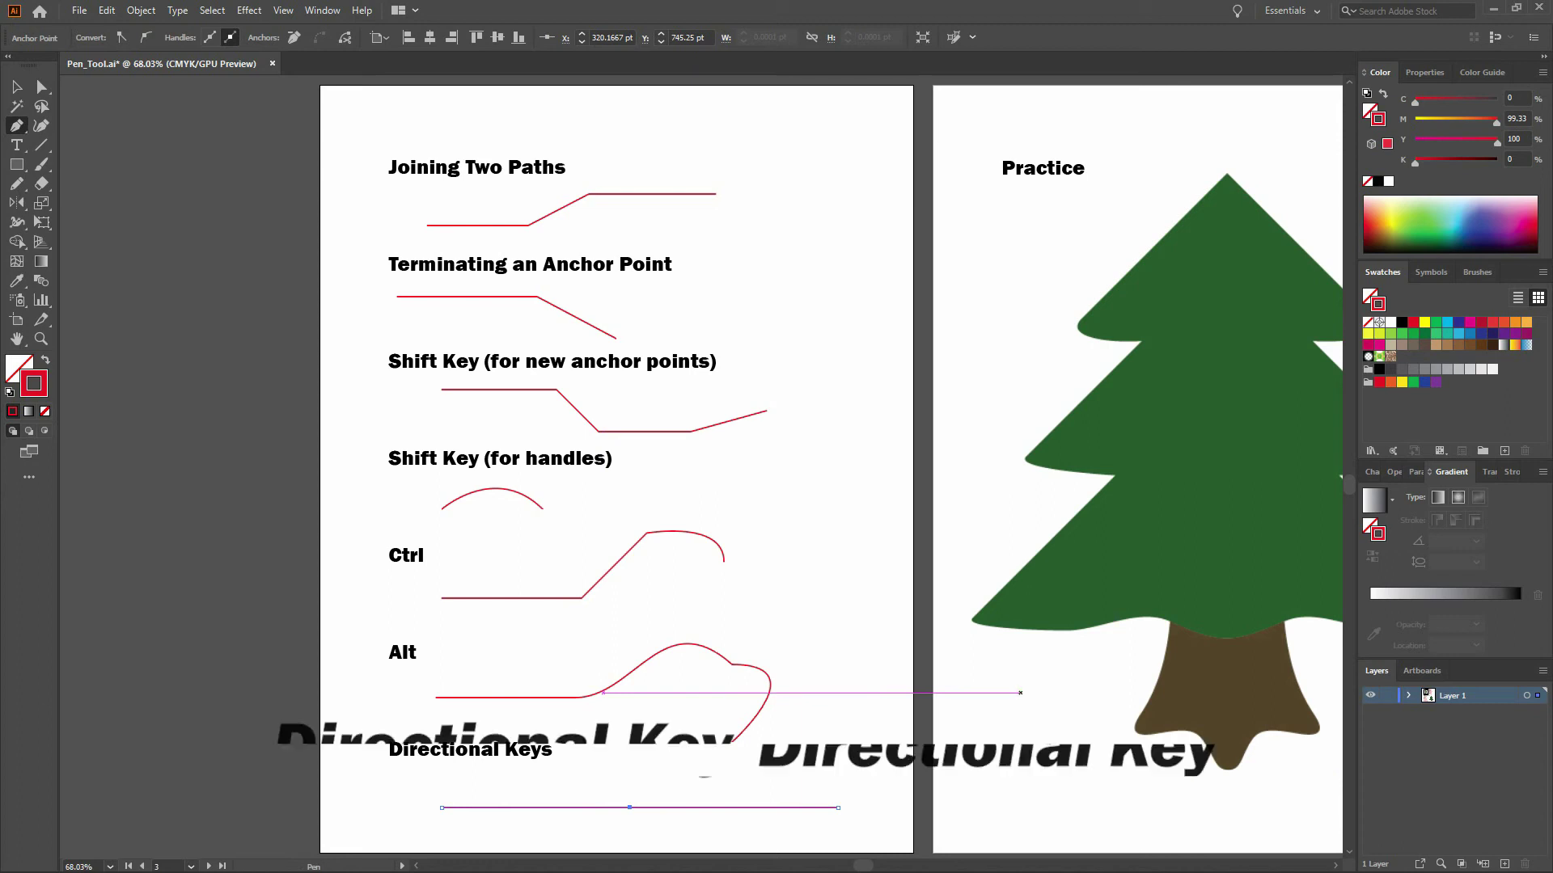
key("Up")
key("Up")
key("Up")
key("Up")
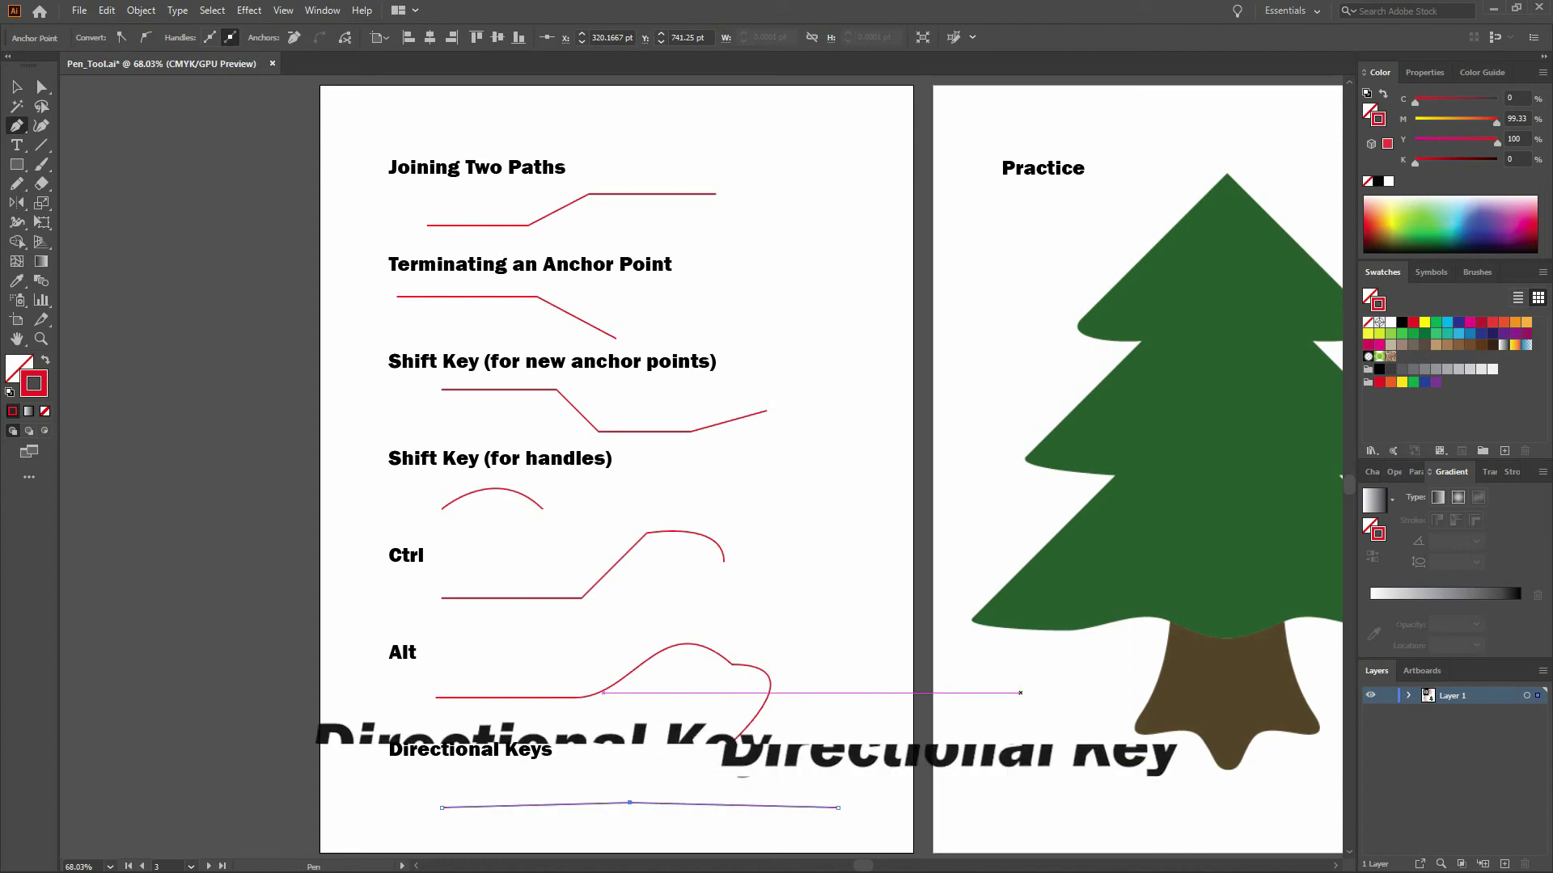
key("Up")
key("Up")
key("Up")
key("Up")
key("Up")
key("Up")
key("Up")
key("Up")
key("Up")
key("Up")
key("Up")
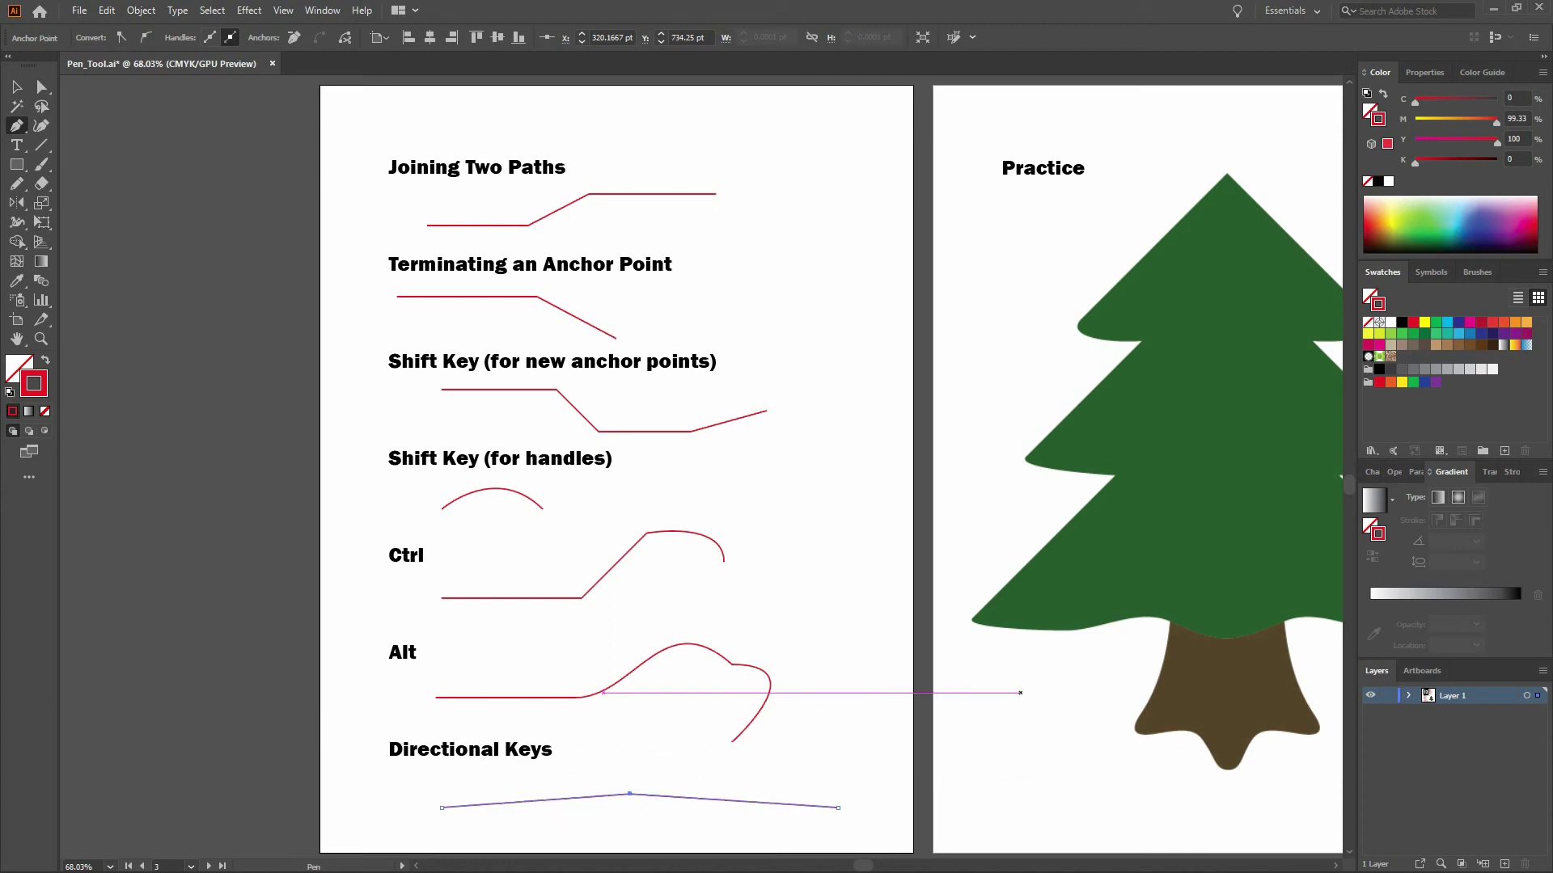
key("Up")
key("Up")
key("Up")
key("Up")
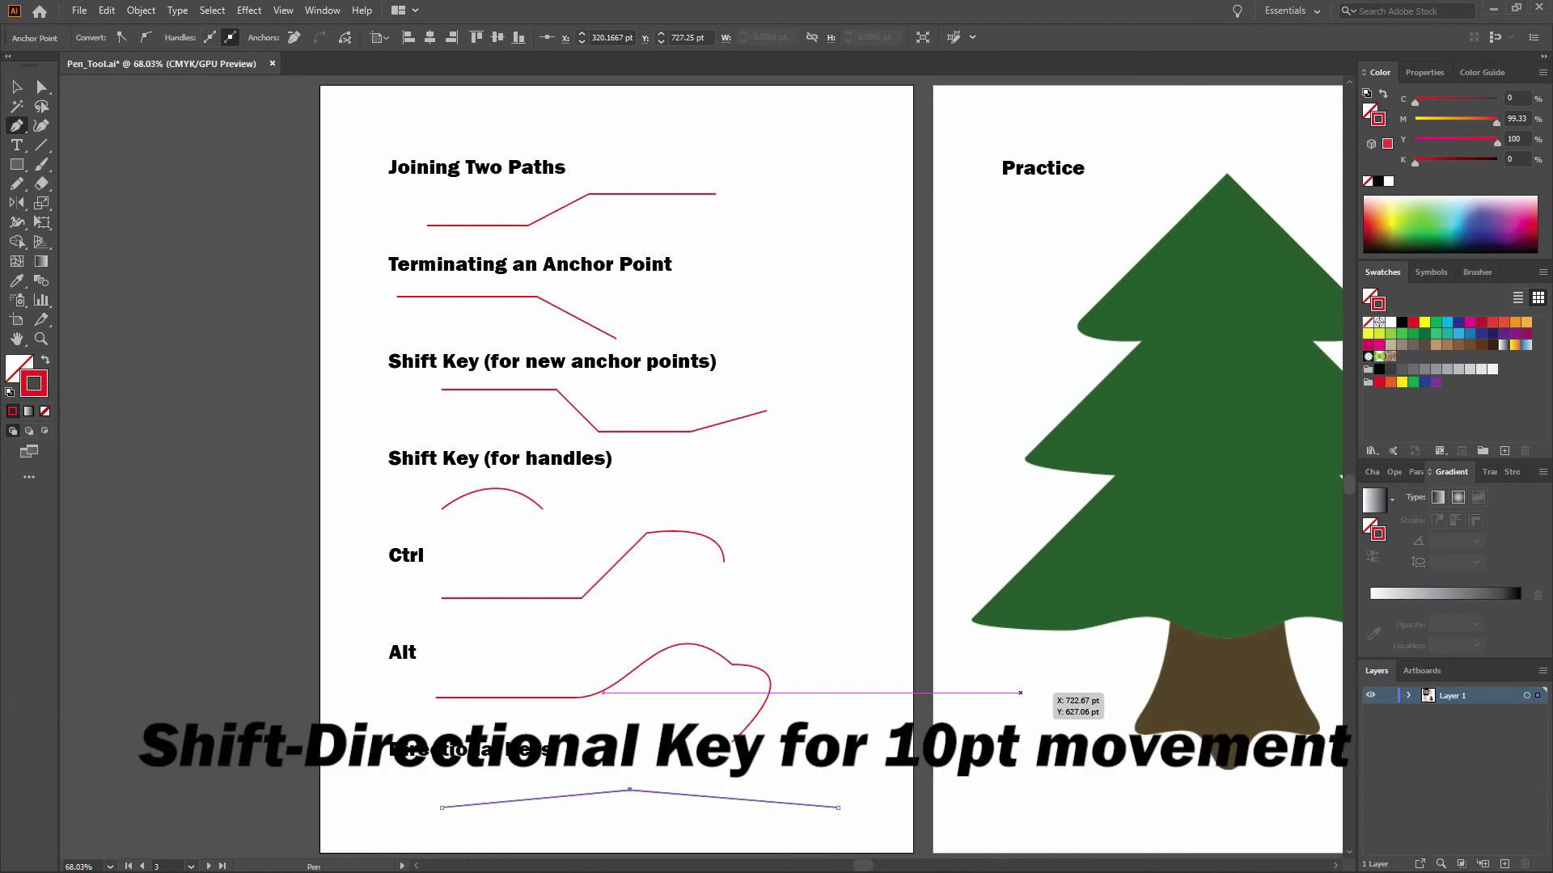
key("shift+Up")
key("shift+Up")
key("shift+Up")
key("shift+Up")
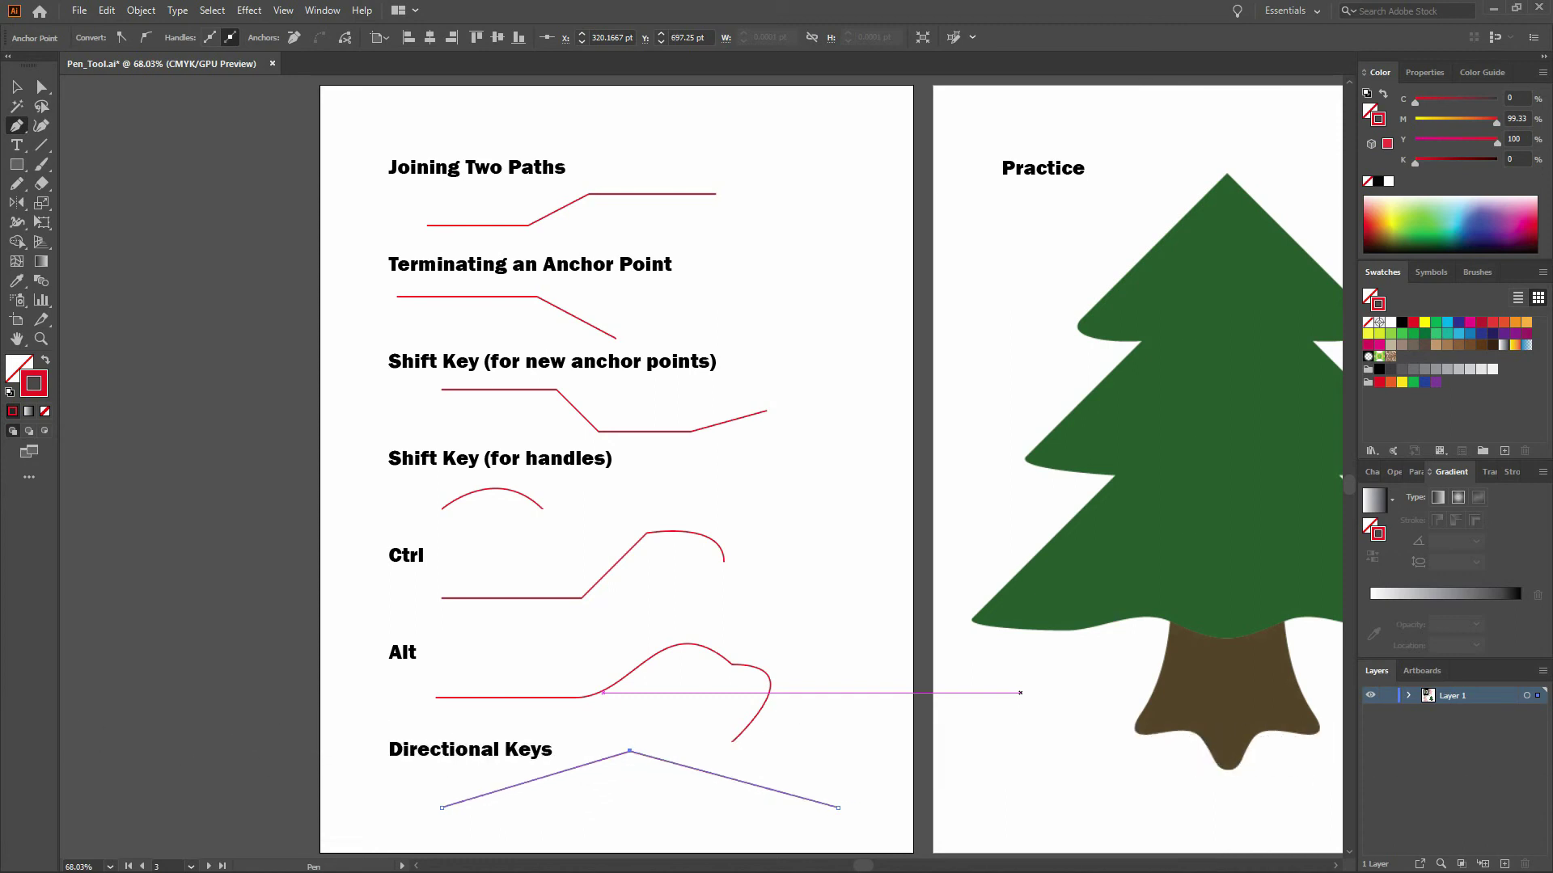
key("ctrl")
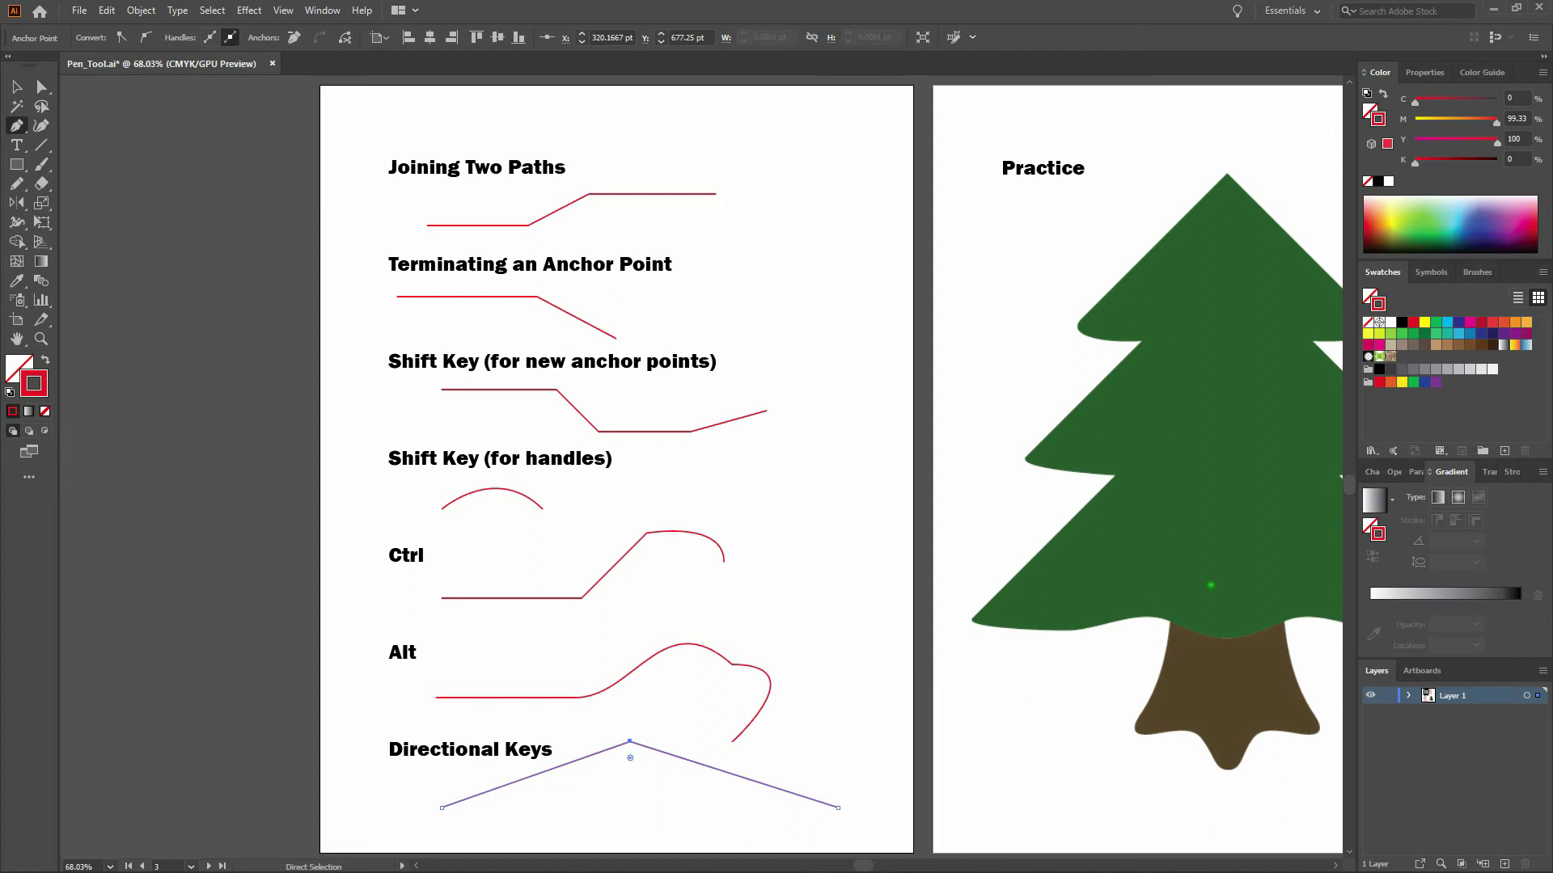
left_click(997, 534, "ctrl")
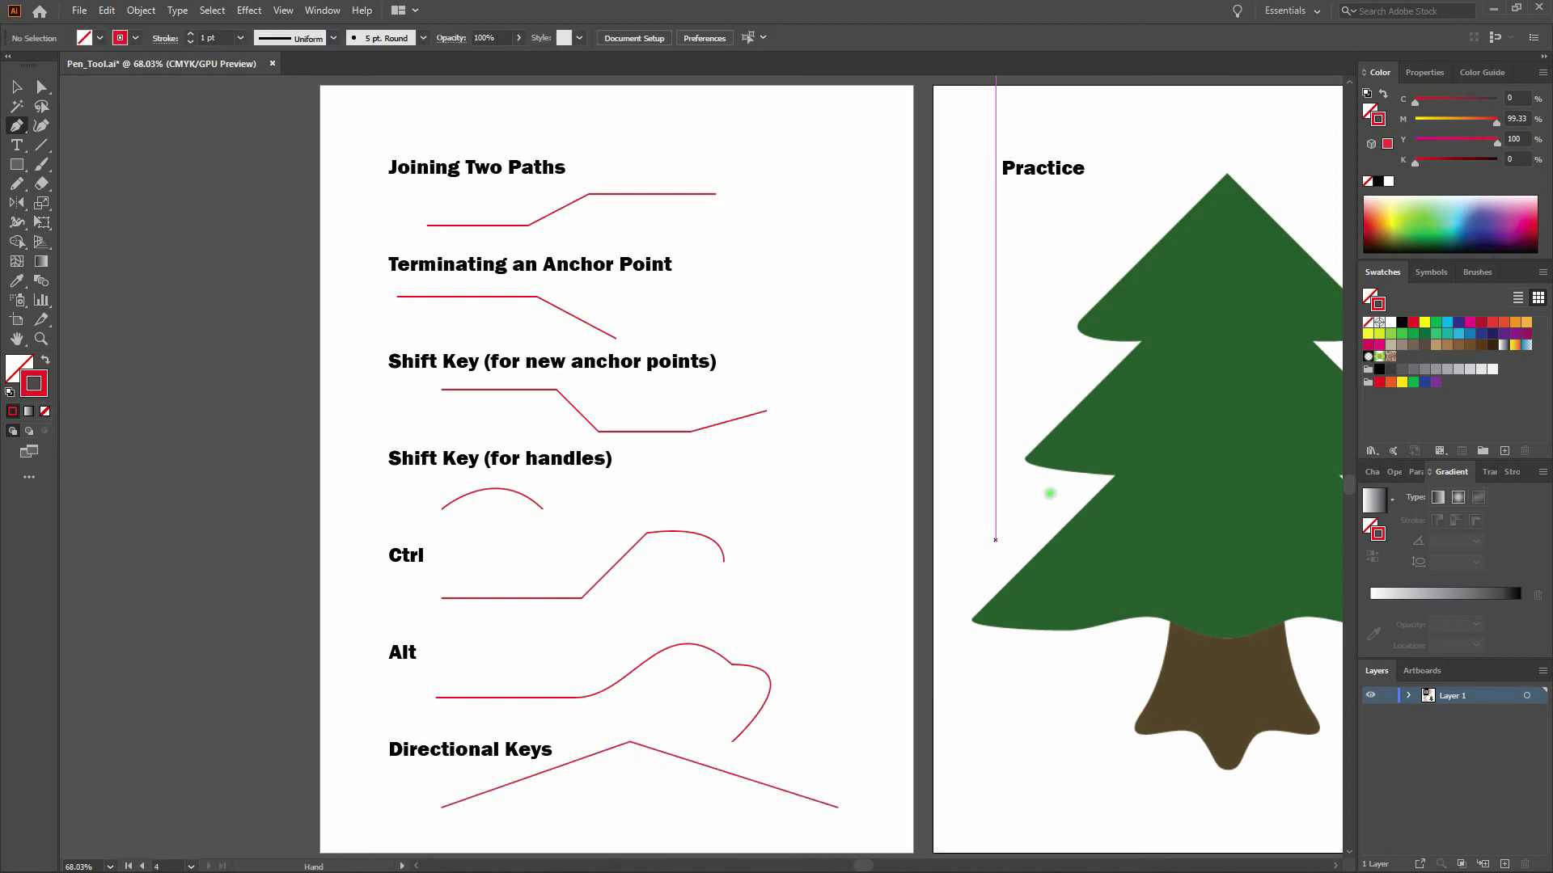
Pan the canvas until the Practice artboard with the pine tree is centred
left_click_drag(1047, 495, 793, 593)
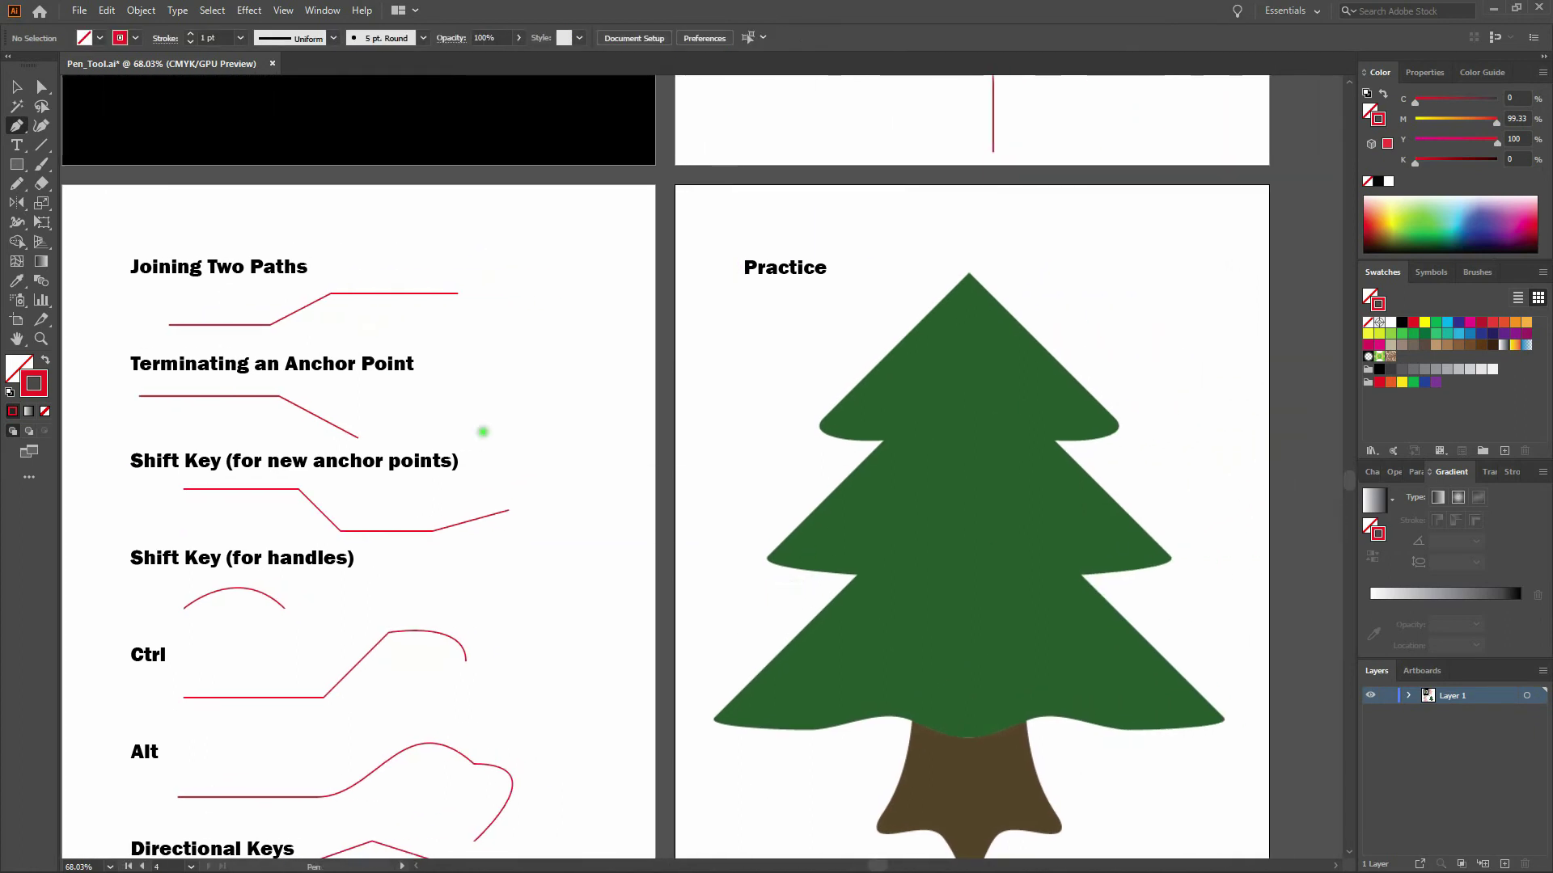
left_click_drag(623, 548, 849, 443)
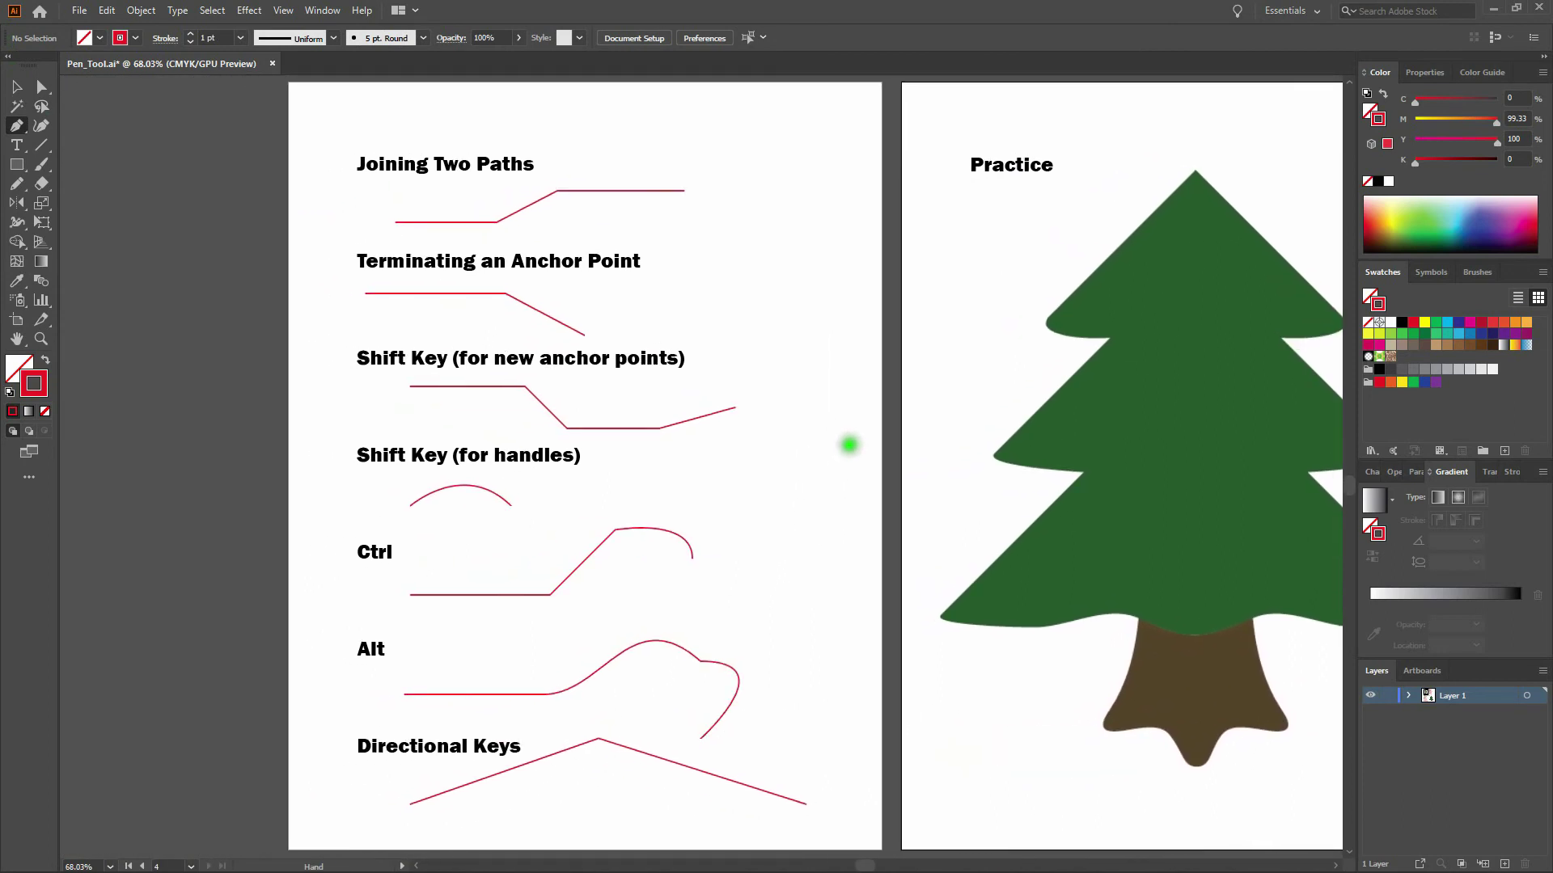
left_click_drag(949, 399, 556, 398)
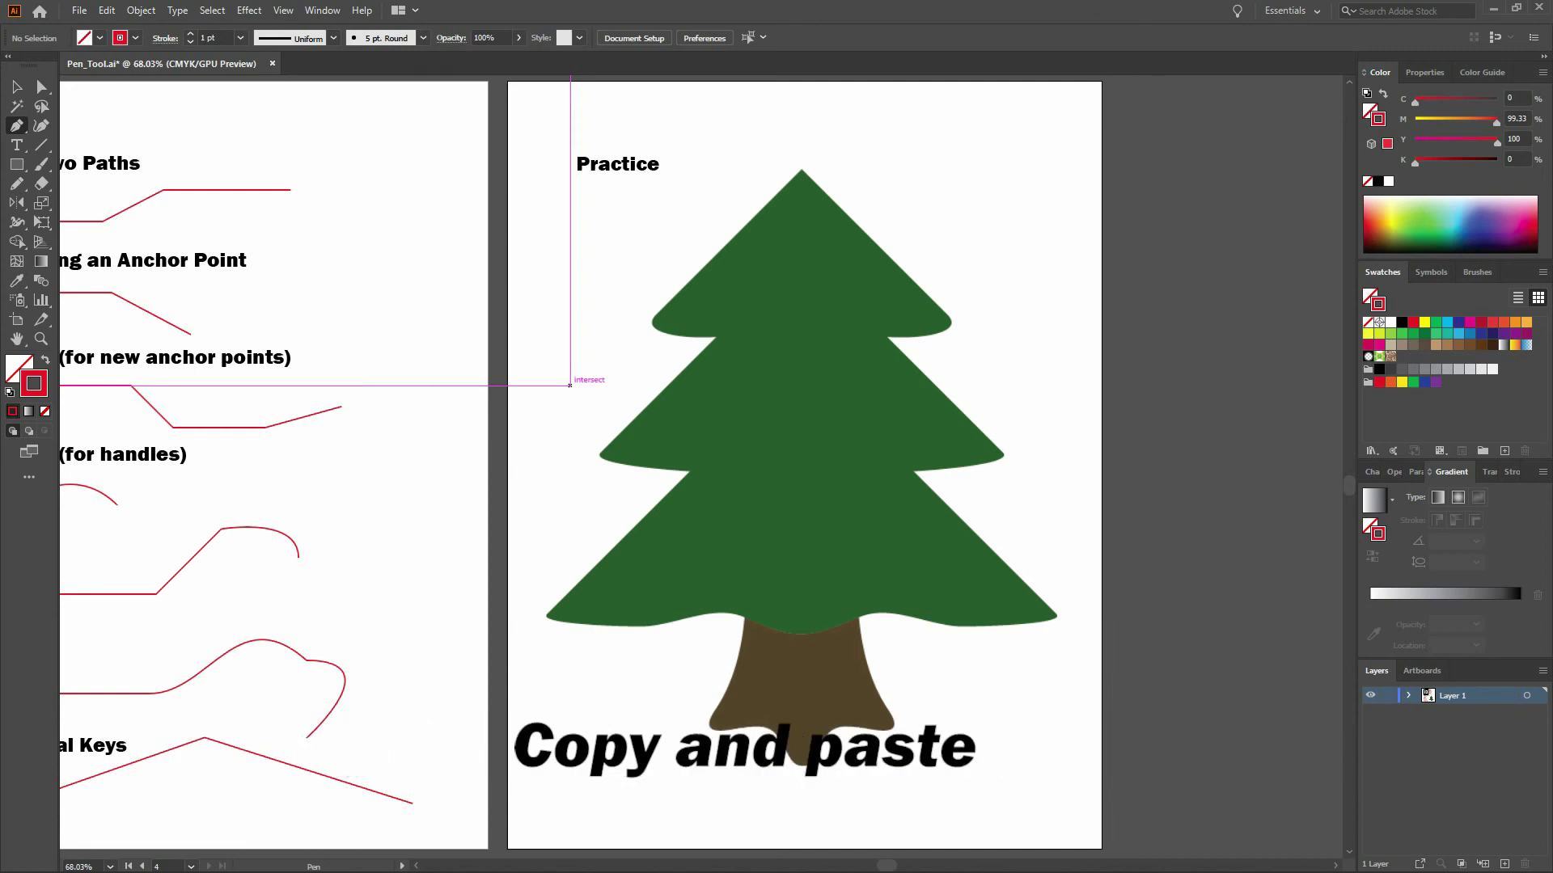
Reset colours with D, then set the fill to None and the stroke to red FF0049
key("d")
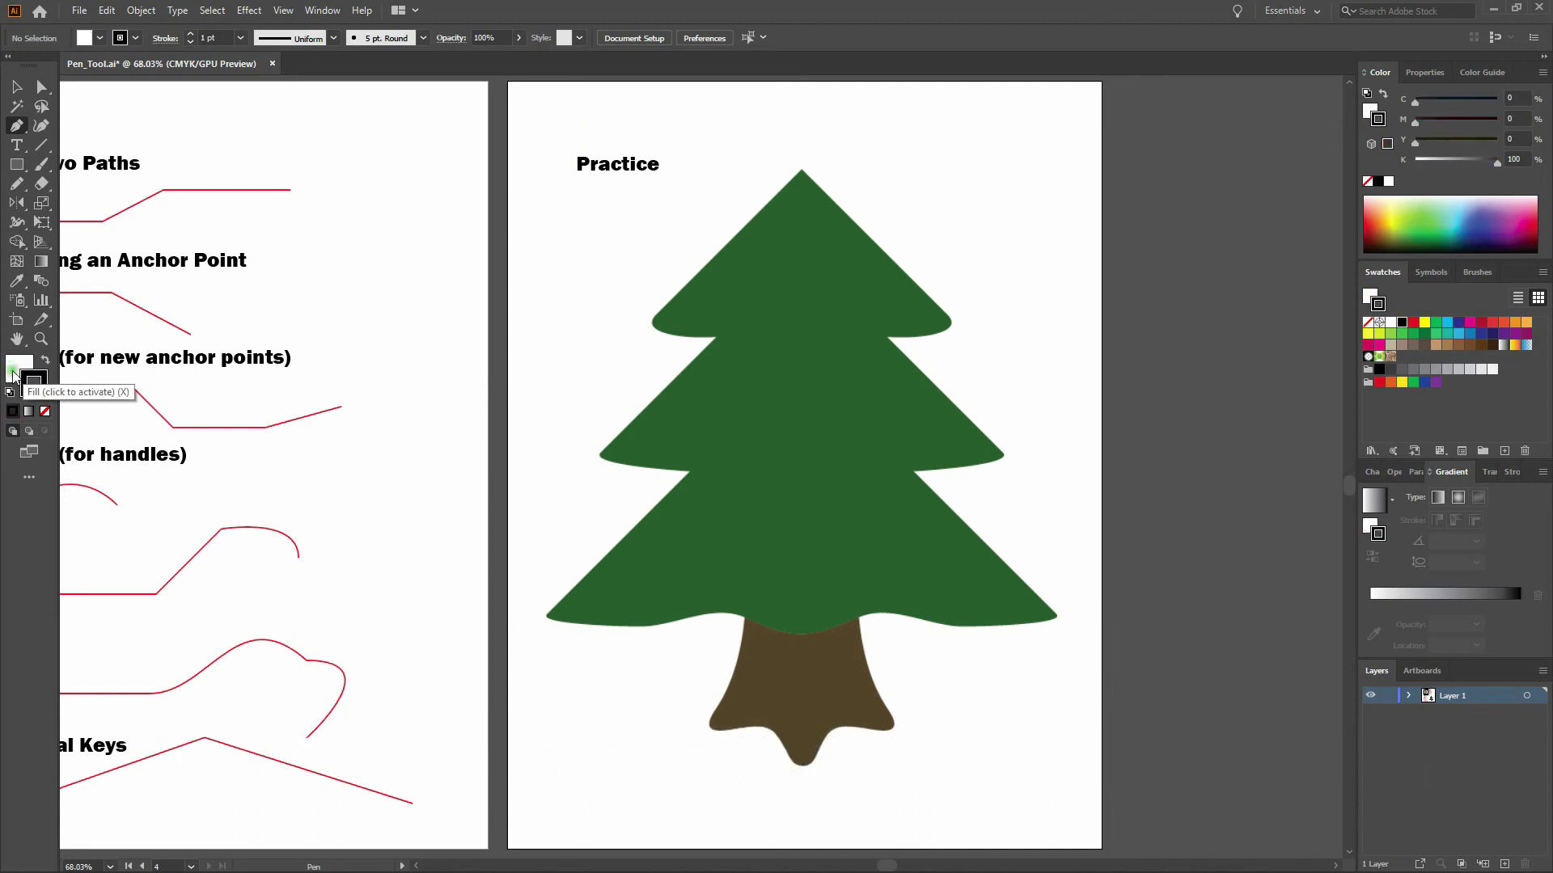
left_click(13, 378)
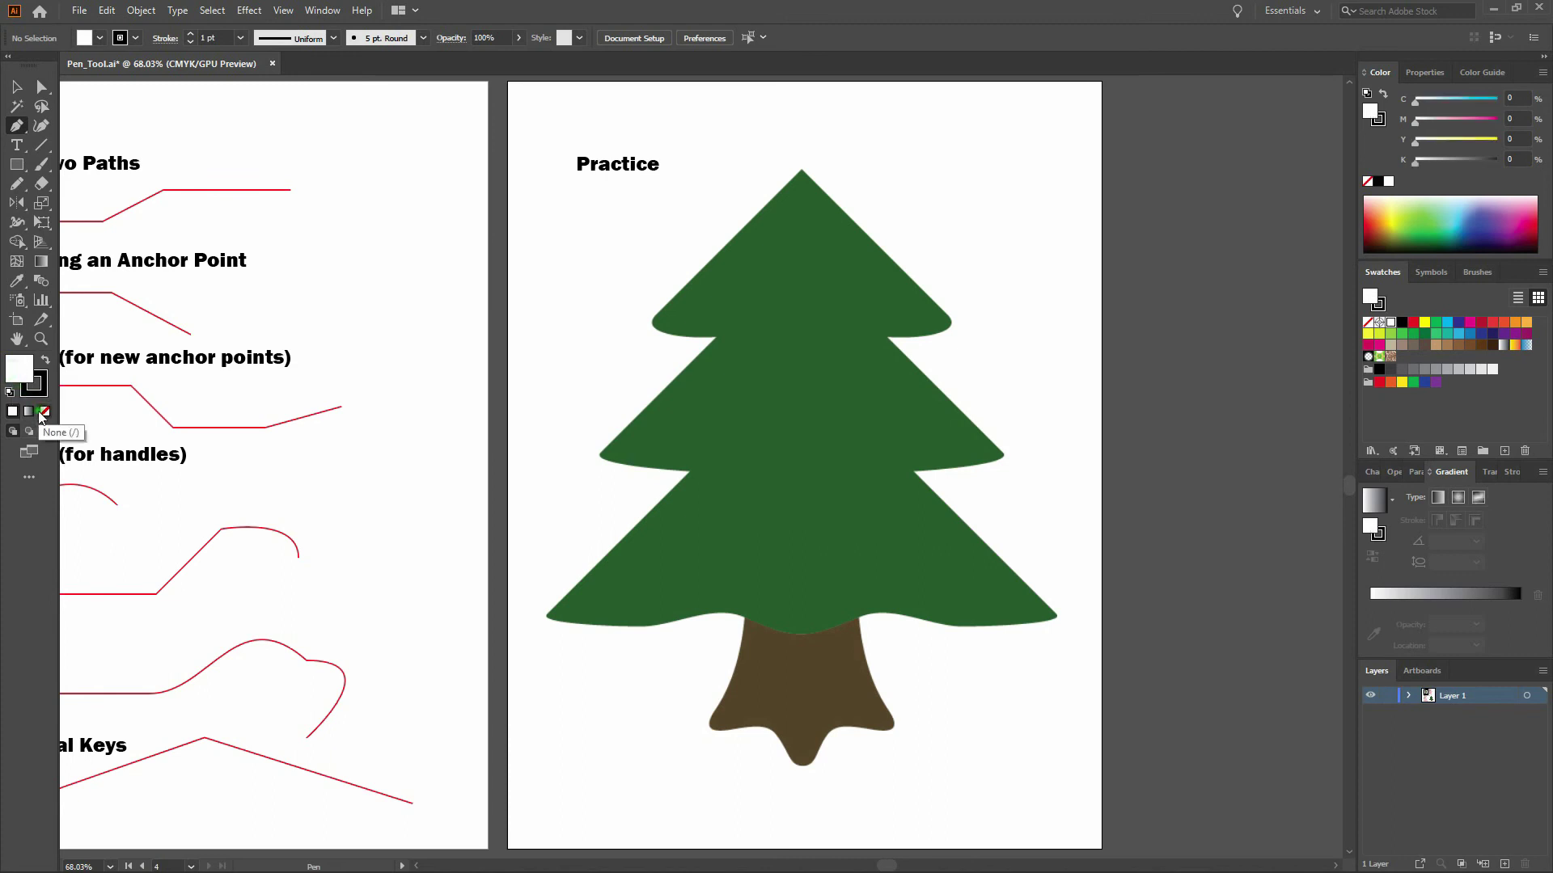
left_click(47, 411)
double_click(44, 392)
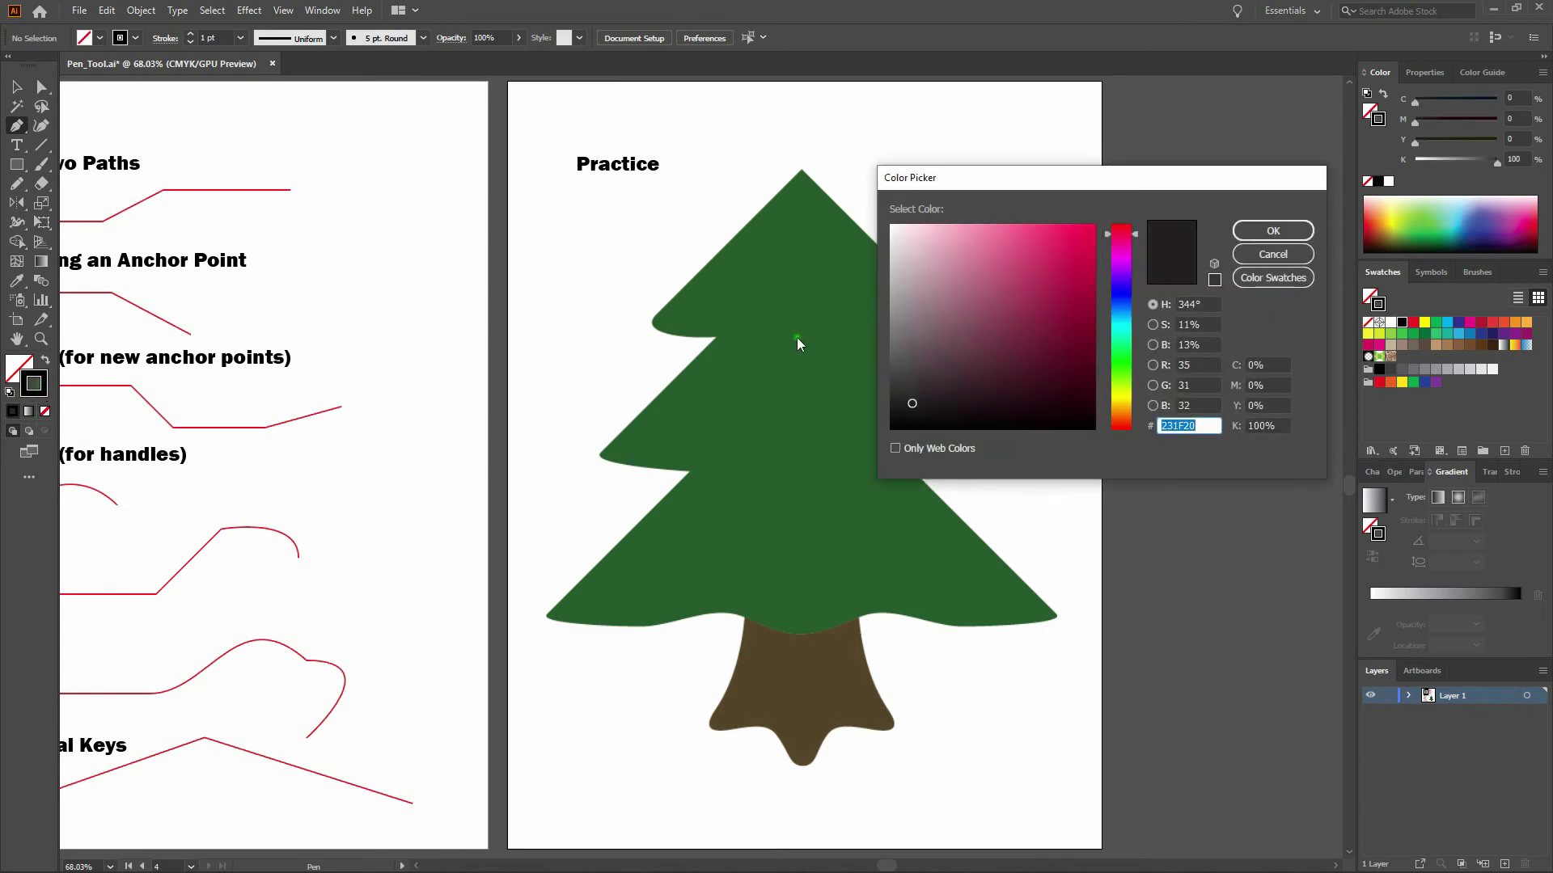
left_click_drag(1094, 227, 1132, 212)
left_click(1273, 230)
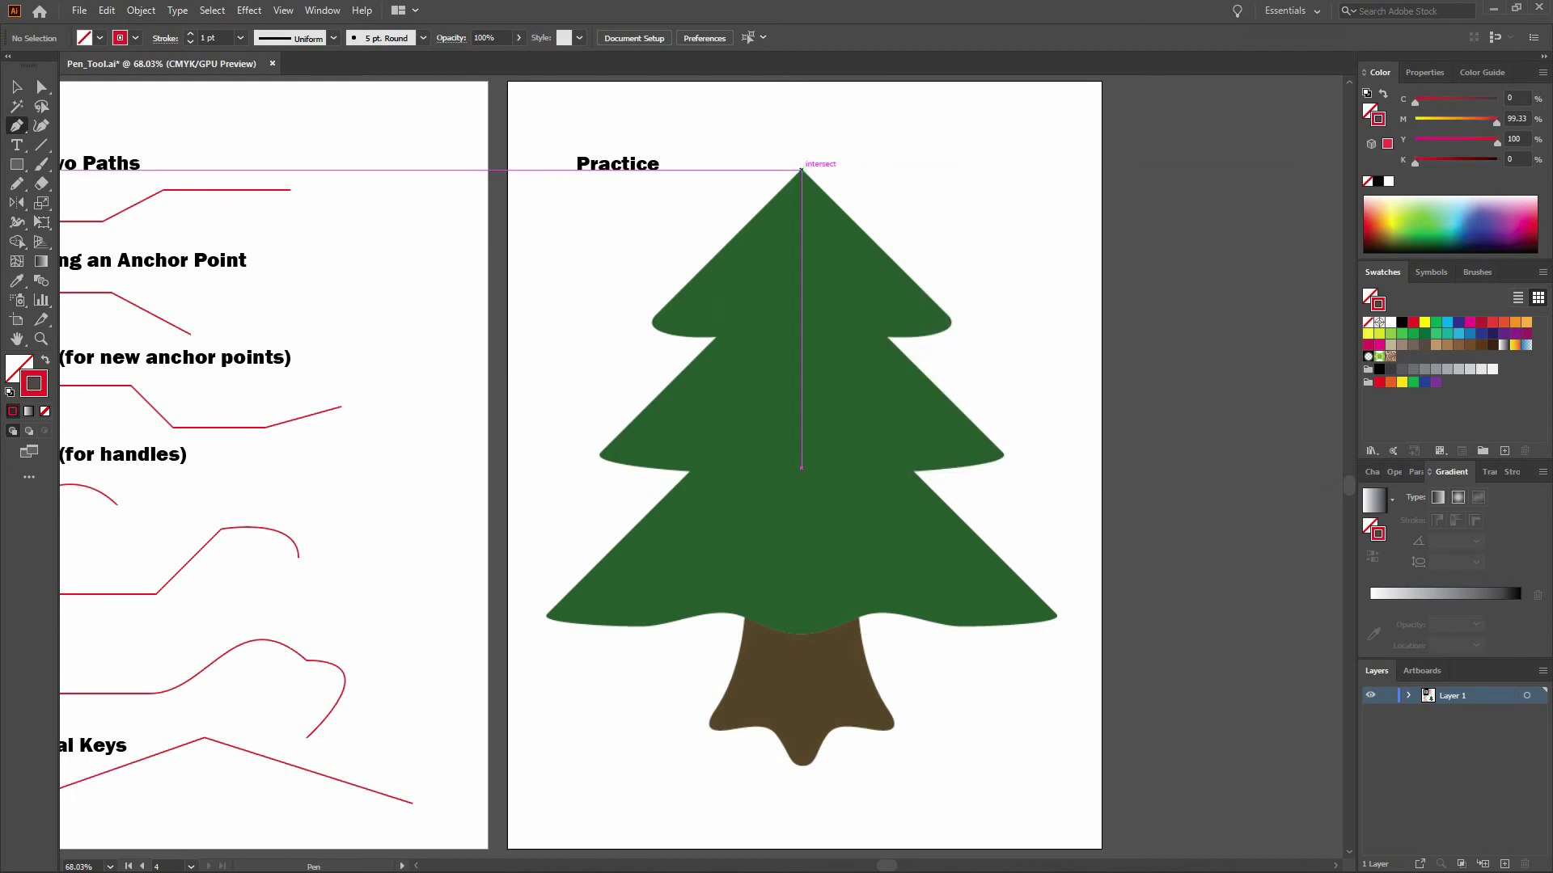
Zoom in and trace from the tree's peak down the left edge, curving around the top bough into its notch
key("ctrl+equal")
key("ctrl+equal")
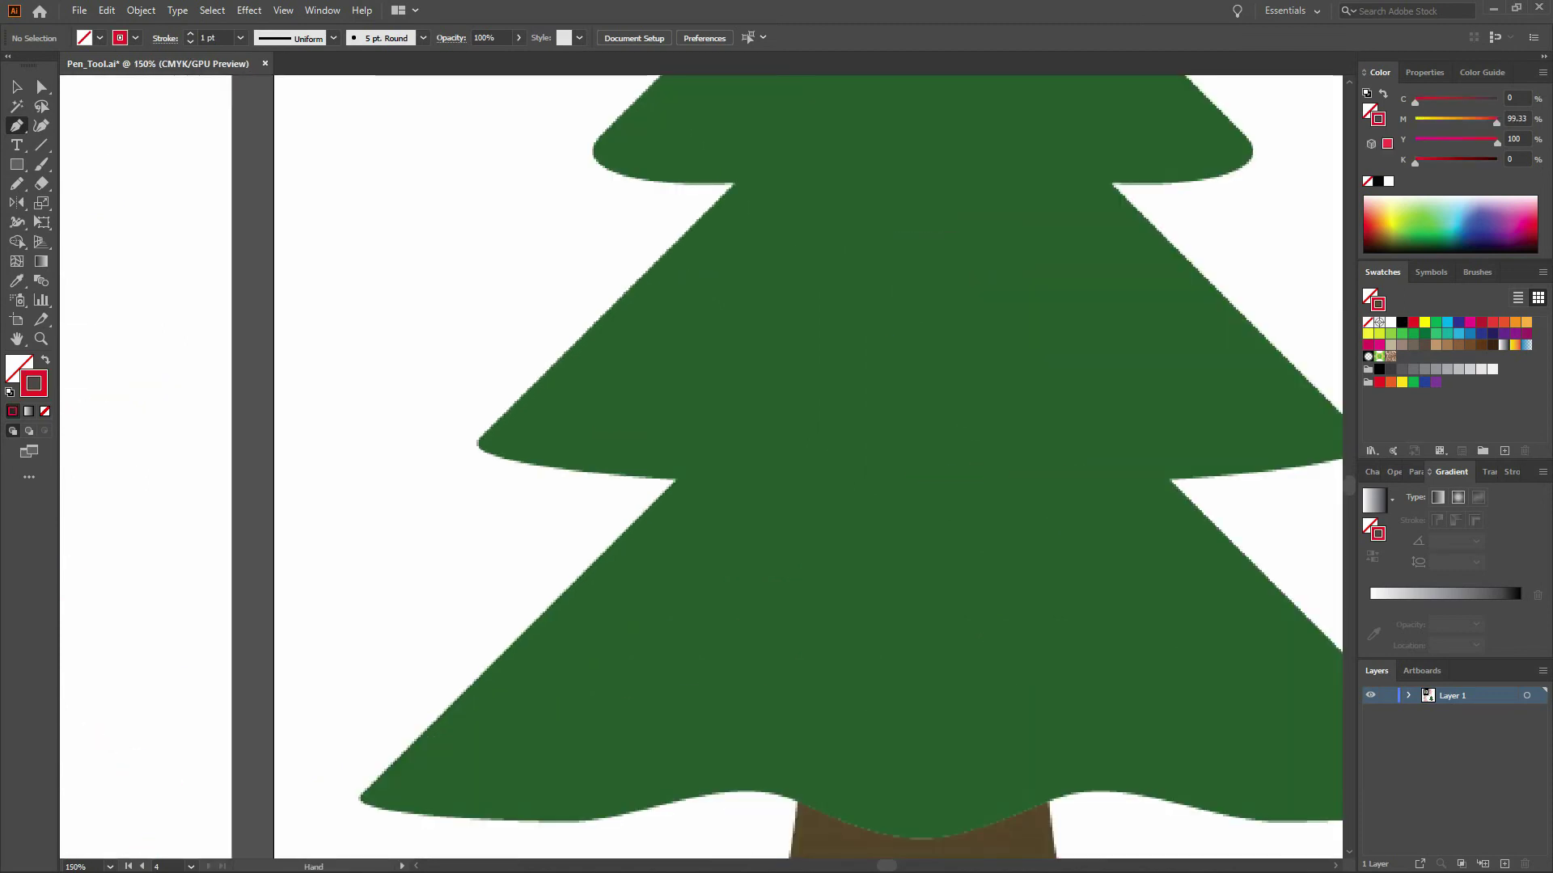
left_click_drag(812, 178, 790, 590)
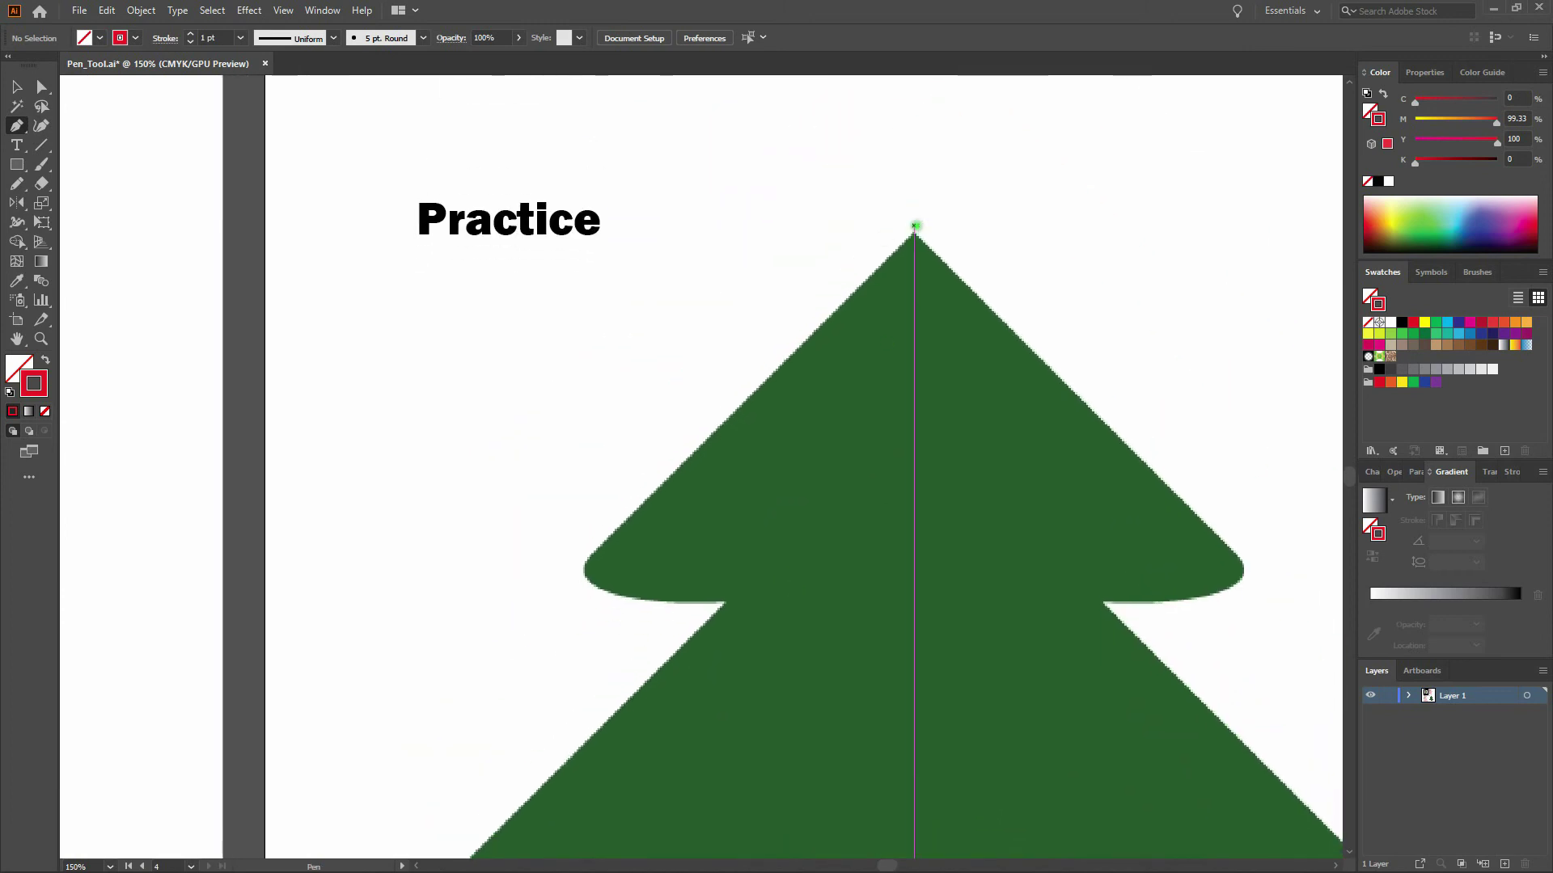
left_click(914, 233)
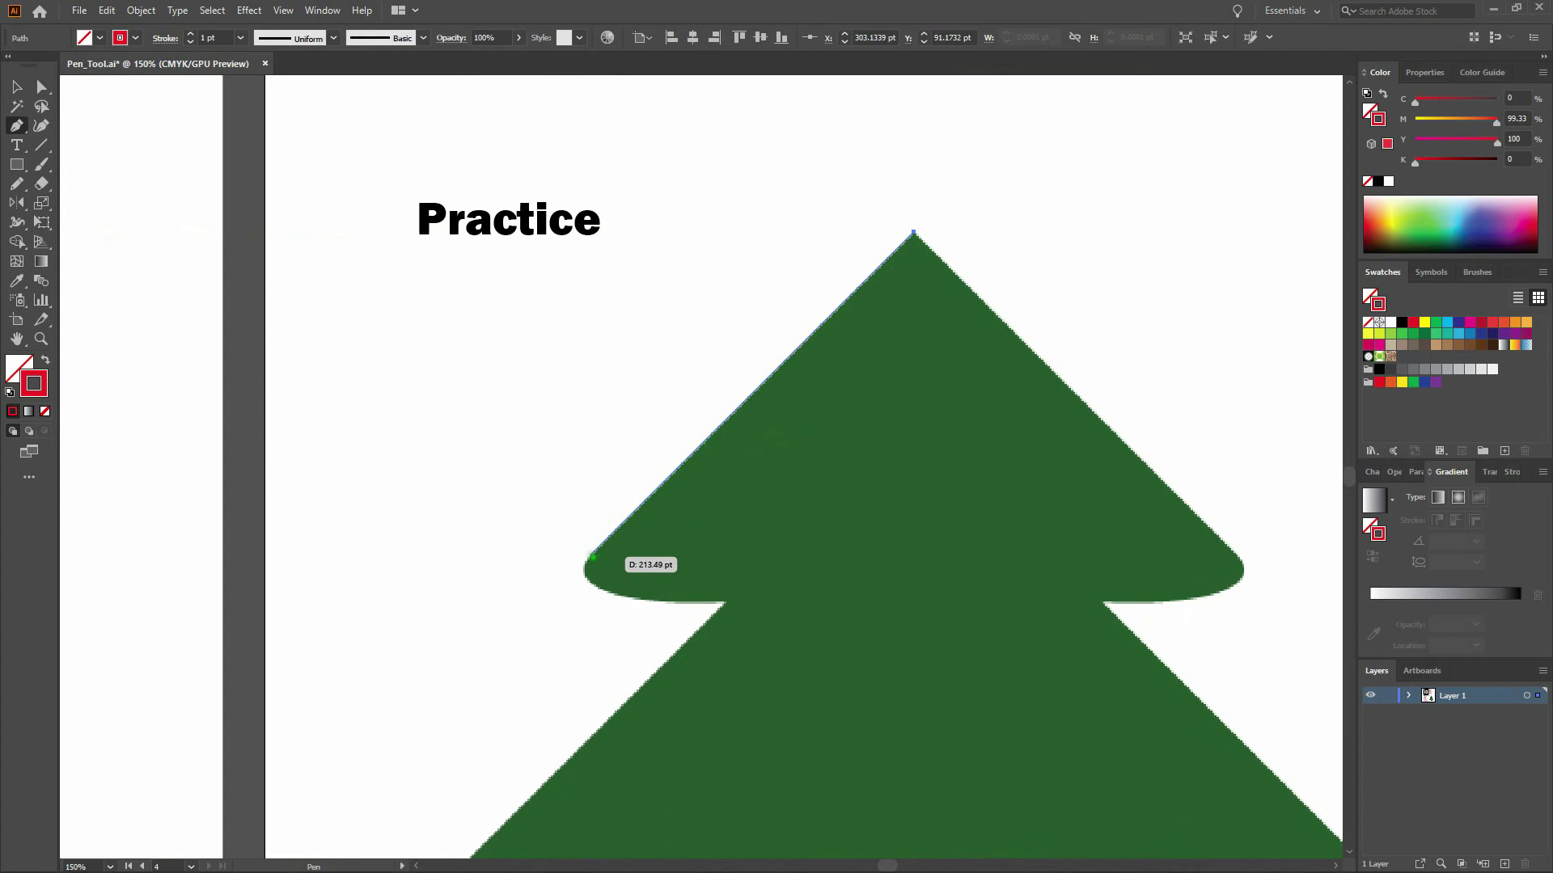
left_click_drag(596, 550, 564, 577)
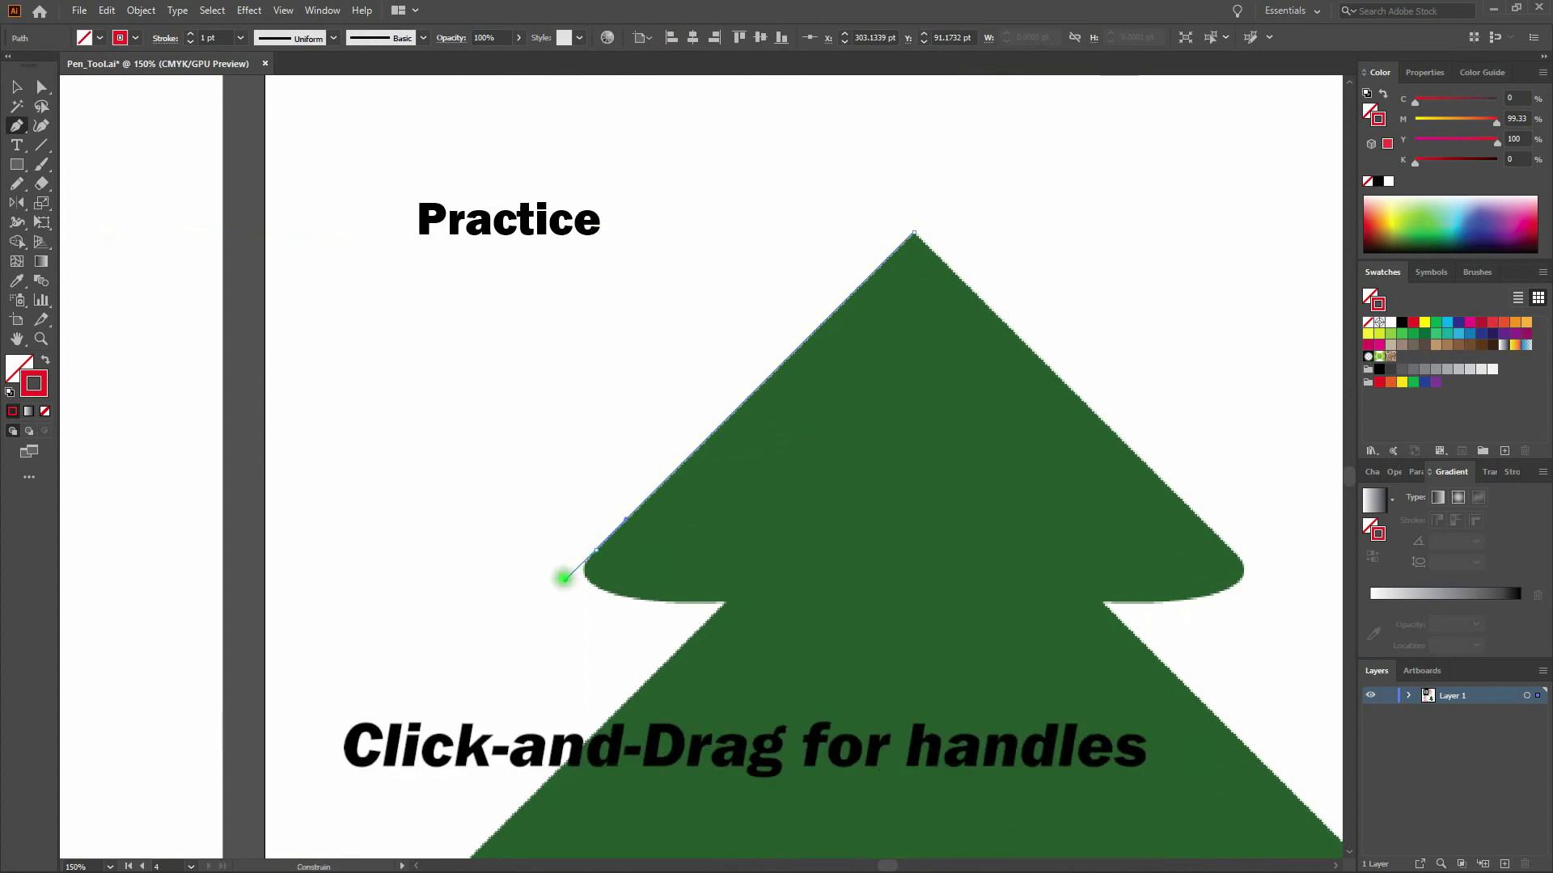
left_click_drag(564, 577, 565, 579)
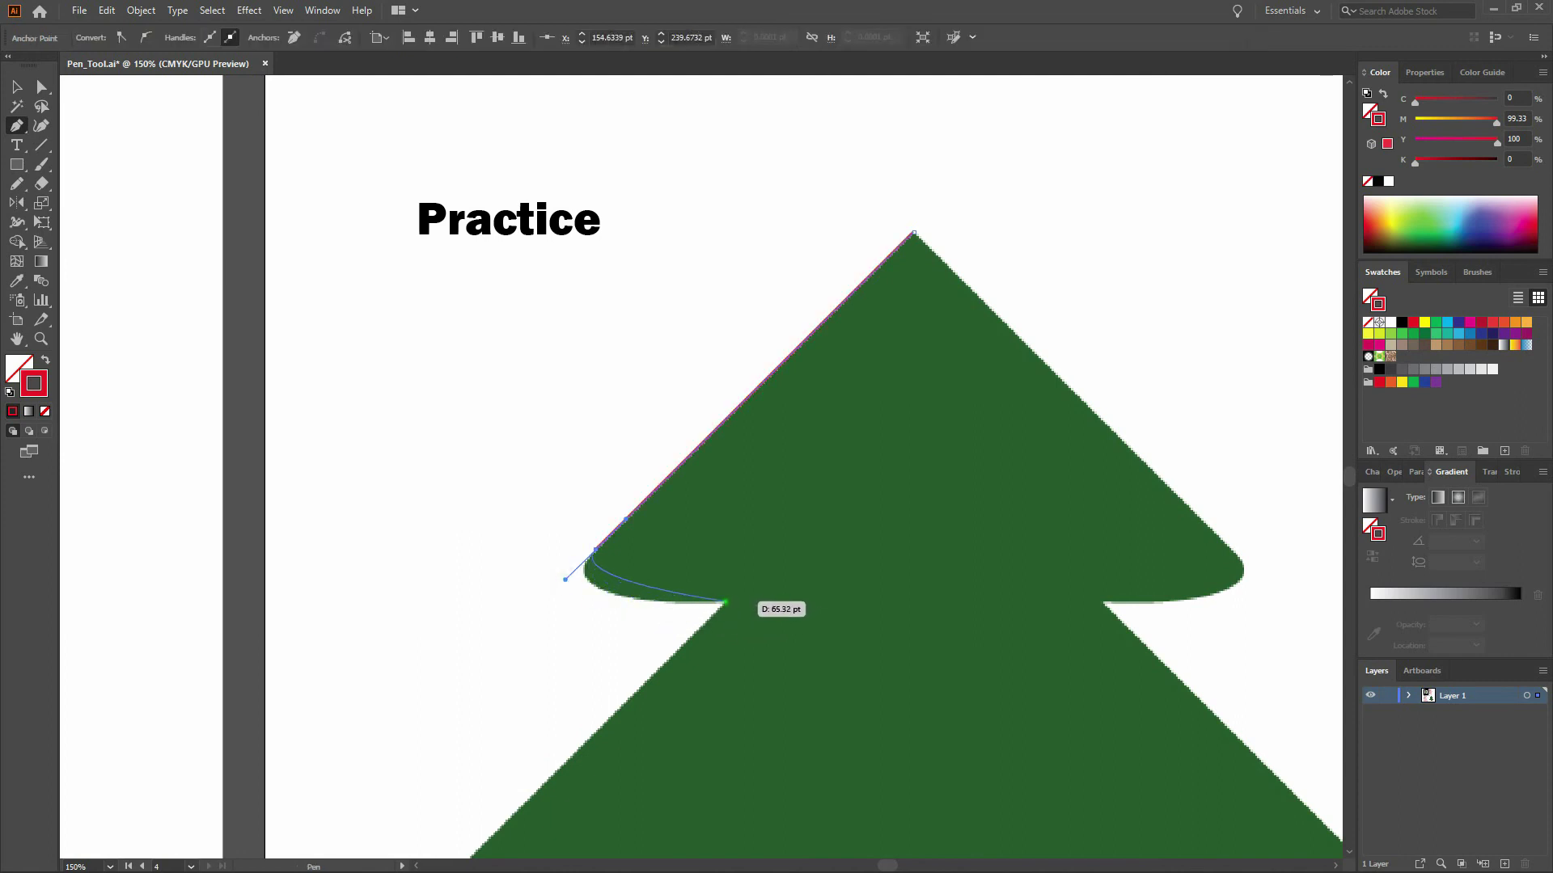
left_click_drag(726, 602, 851, 596)
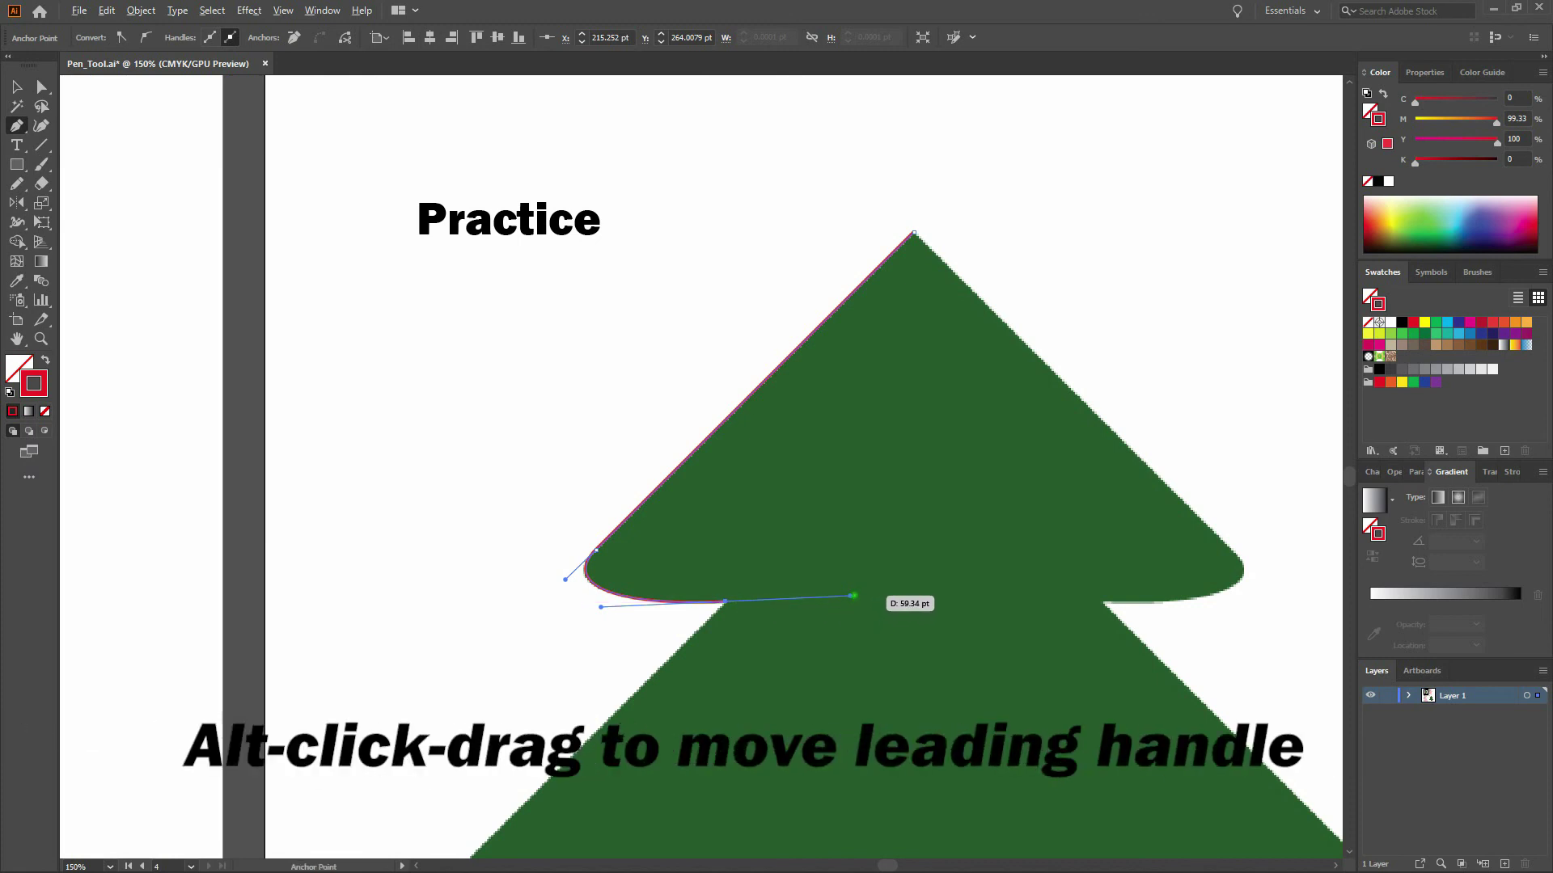
left_click_drag(850, 596, 674, 667)
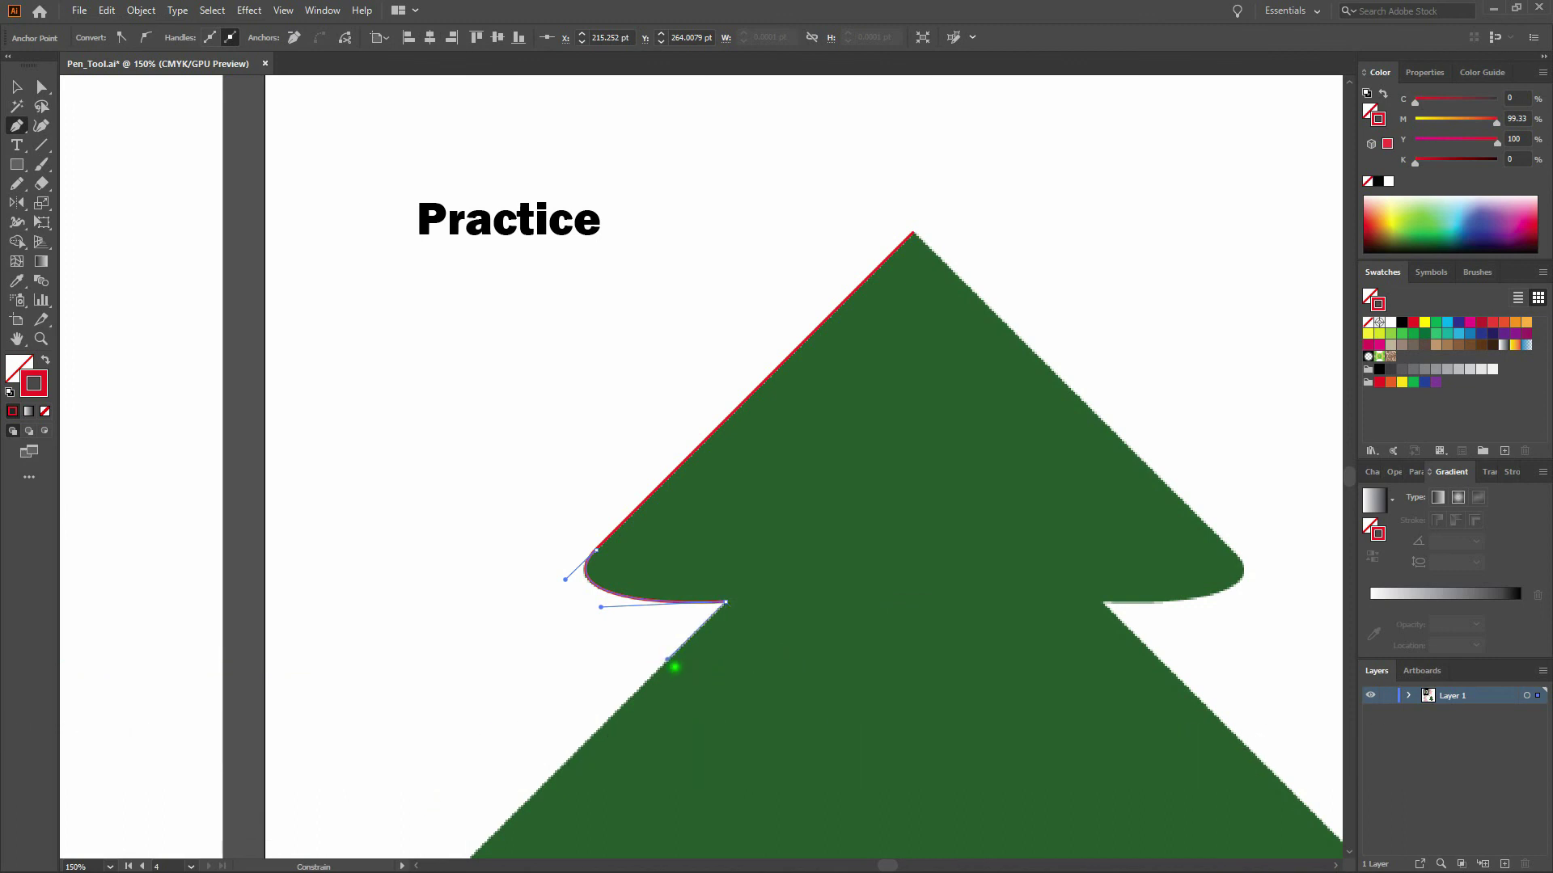
Delete the stray lower-left segment and resume the outline from the notch point
left_click(674, 667, "ctrl")
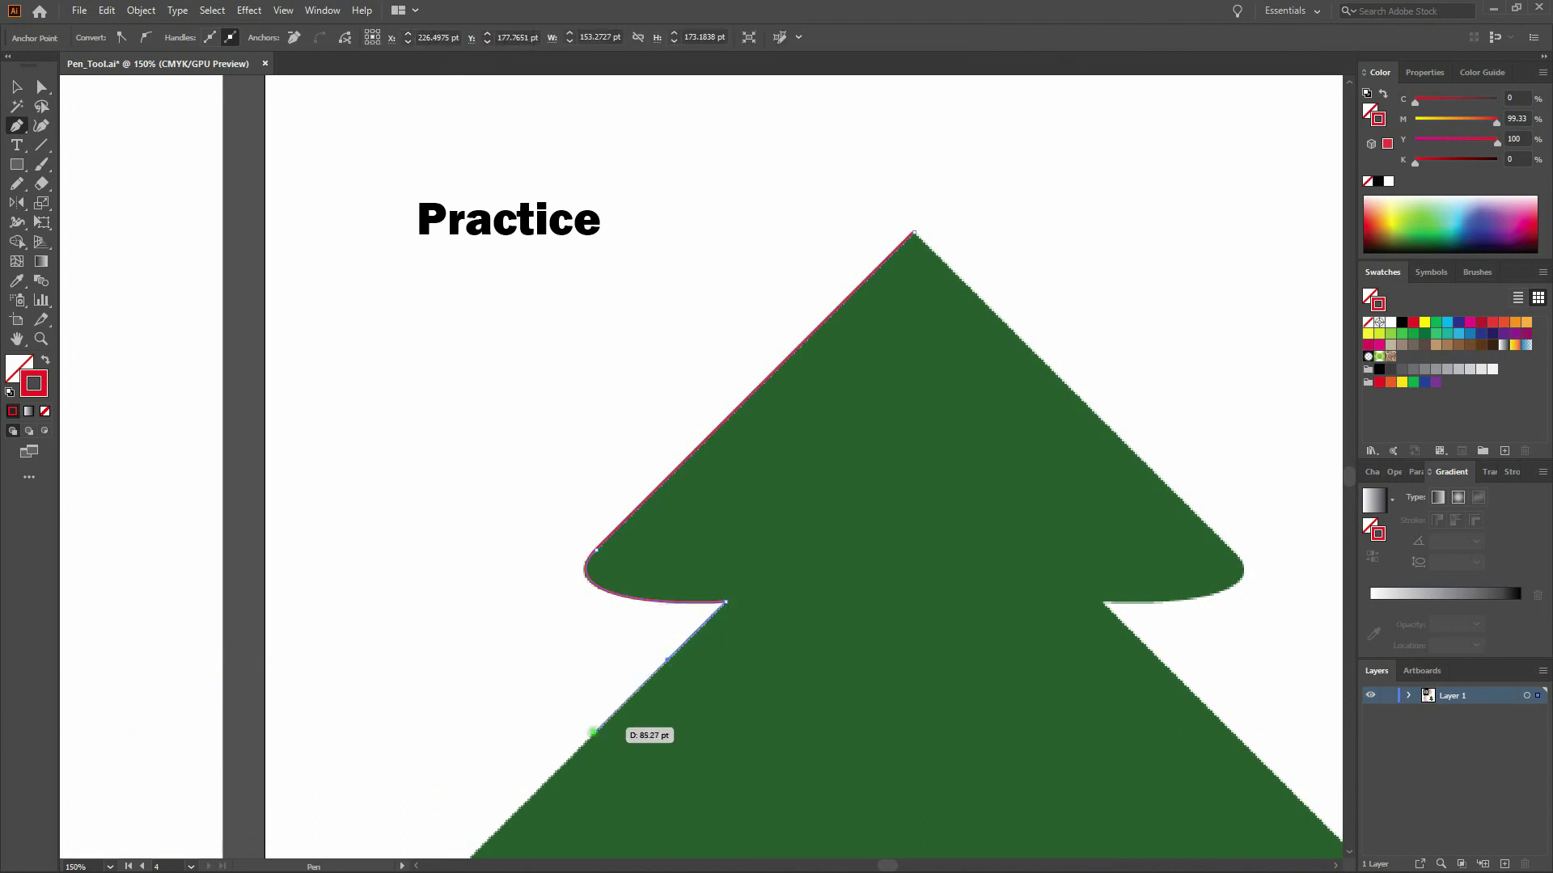
left_click(593, 734, "ctrl")
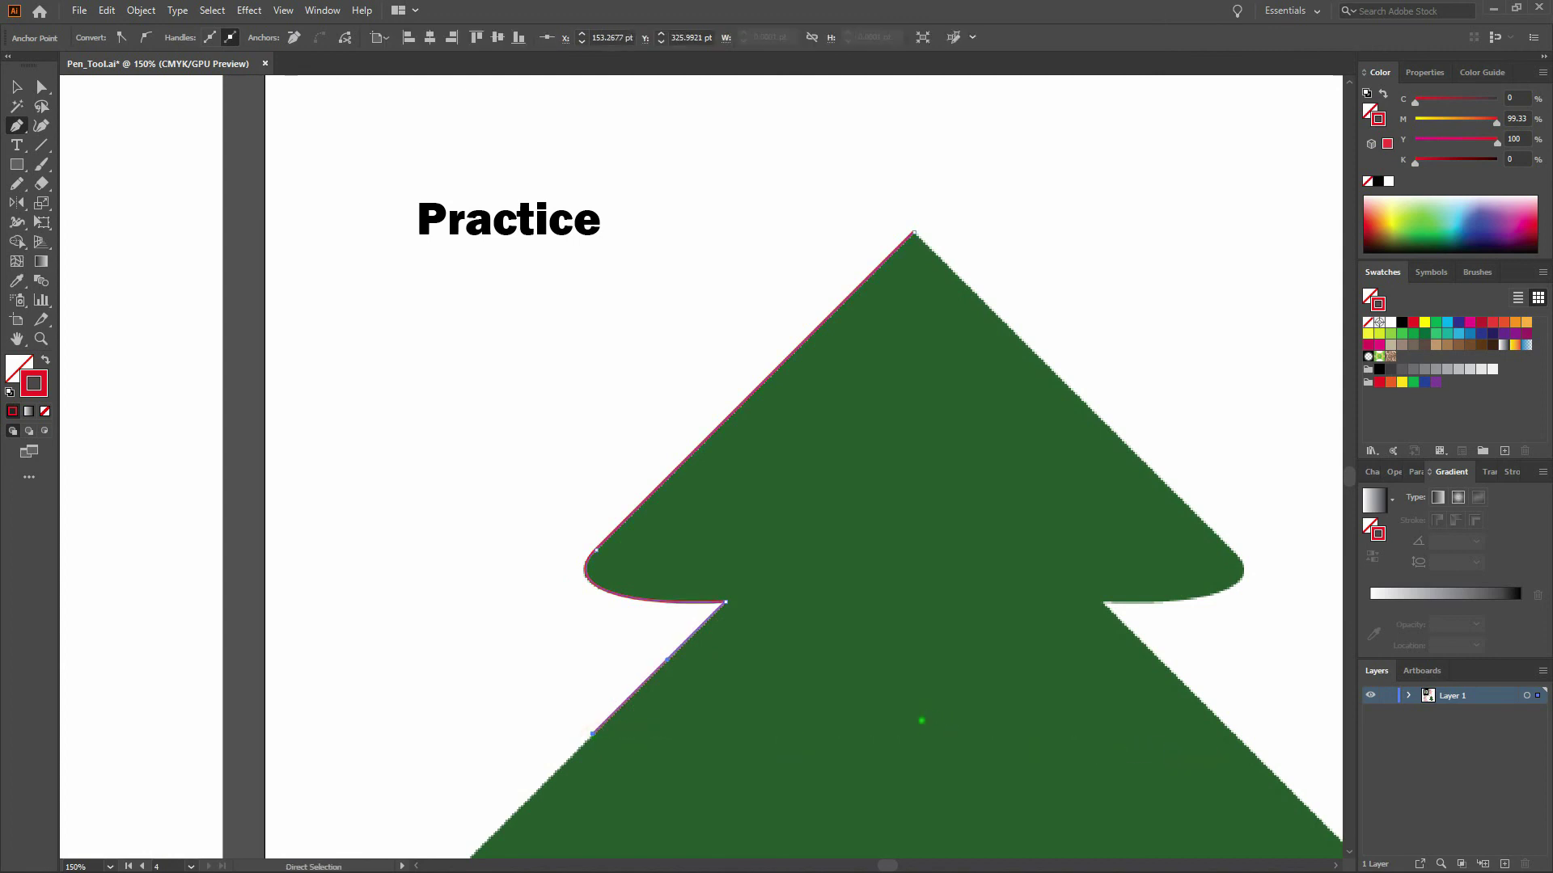
key("Delete")
left_click(725, 601)
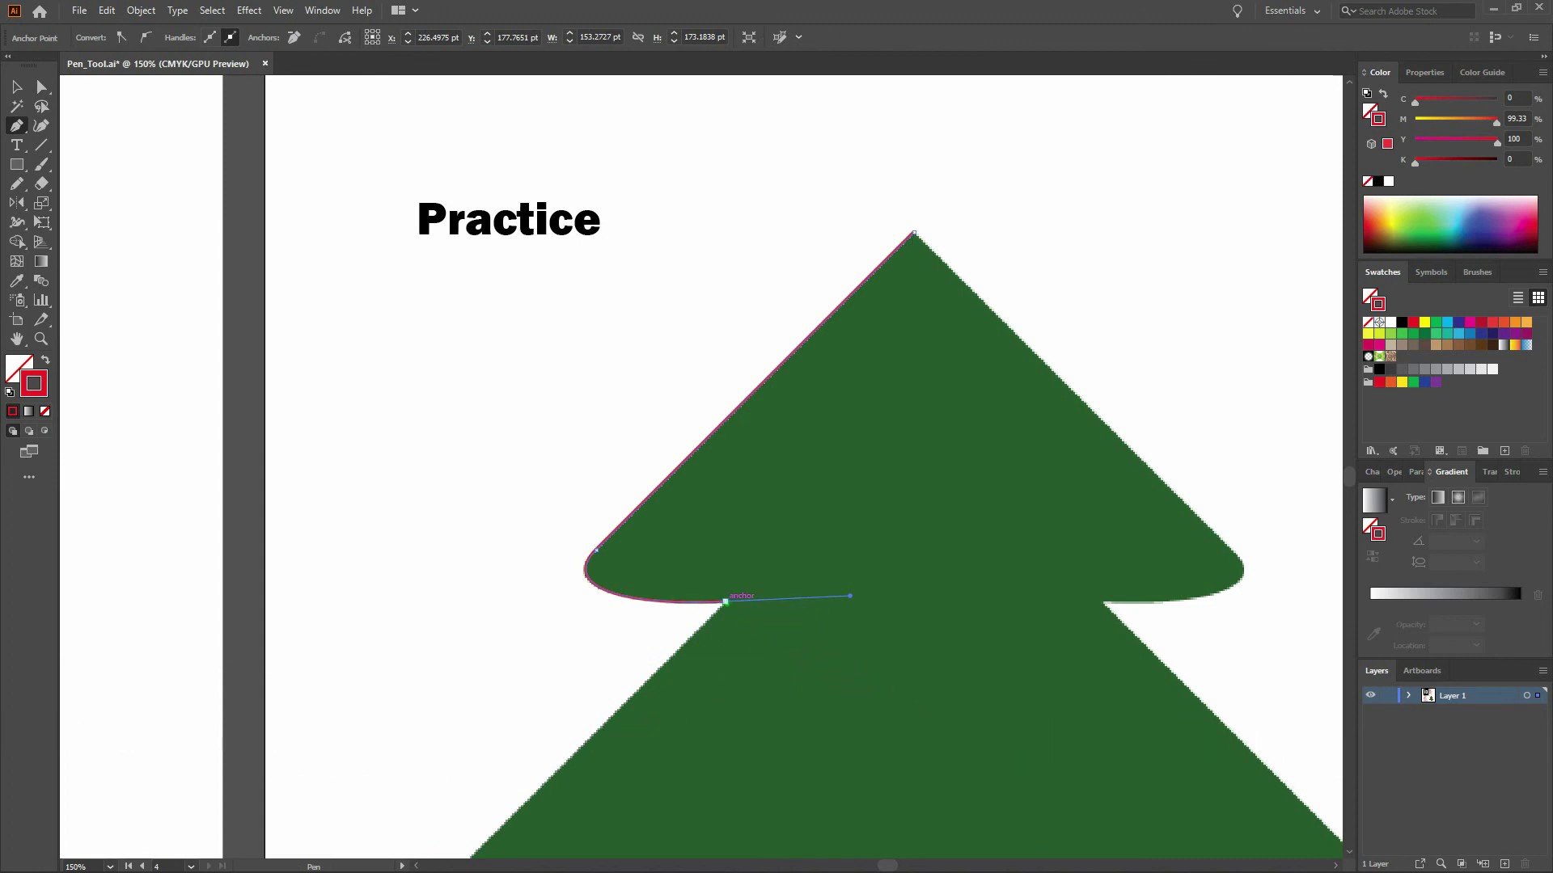
Trace around the second bough and along the tree's bottom edge to the trunk with a sharp corner
left_click_drag(726, 601, 706, 529)
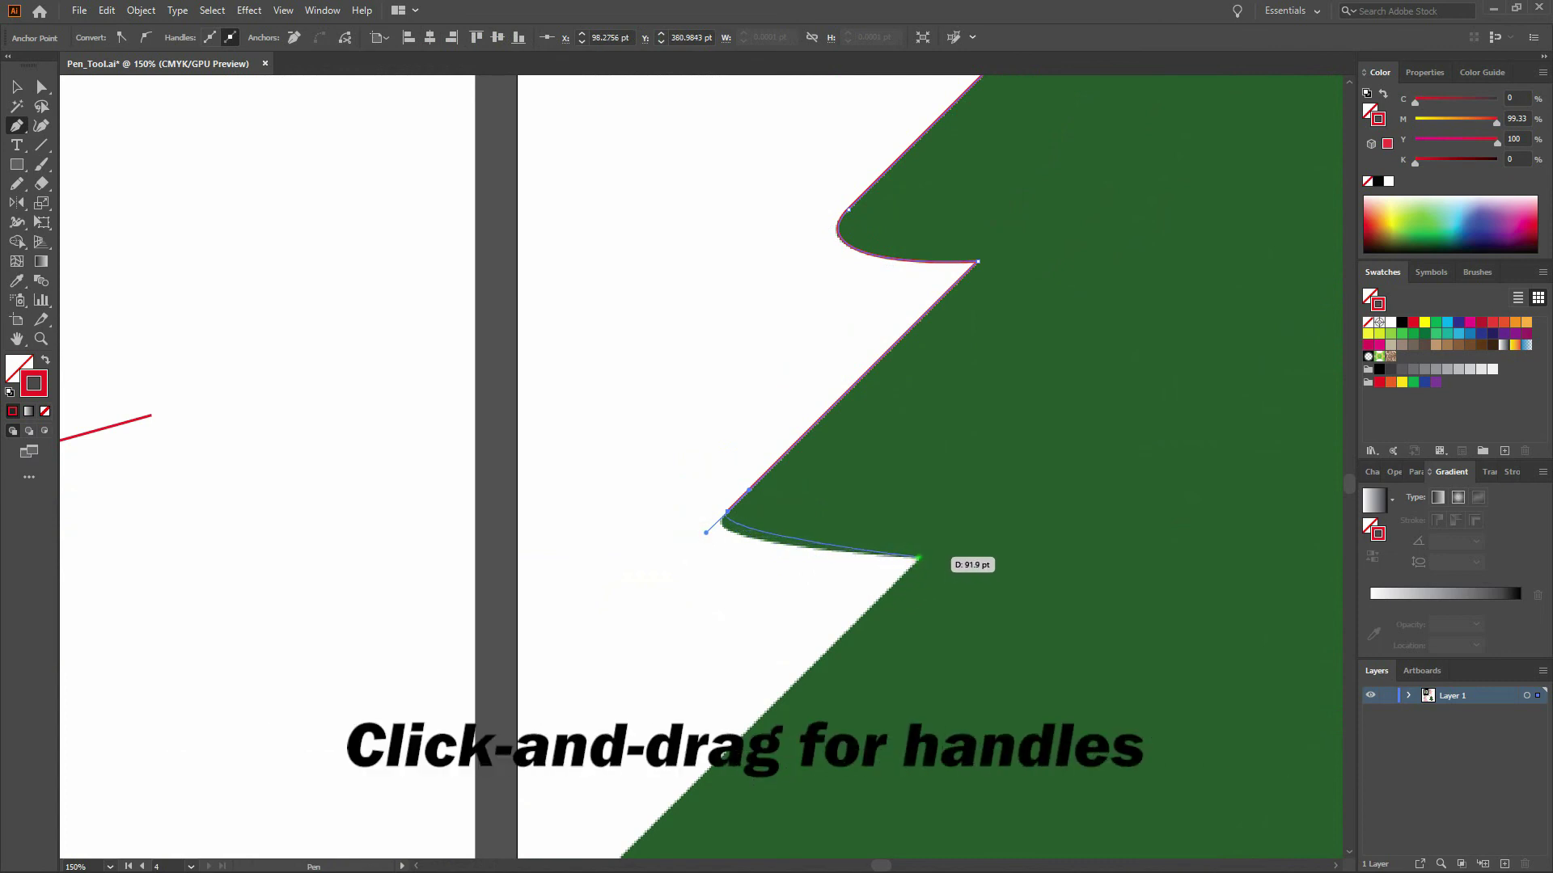
left_click_drag(920, 558, 1090, 569)
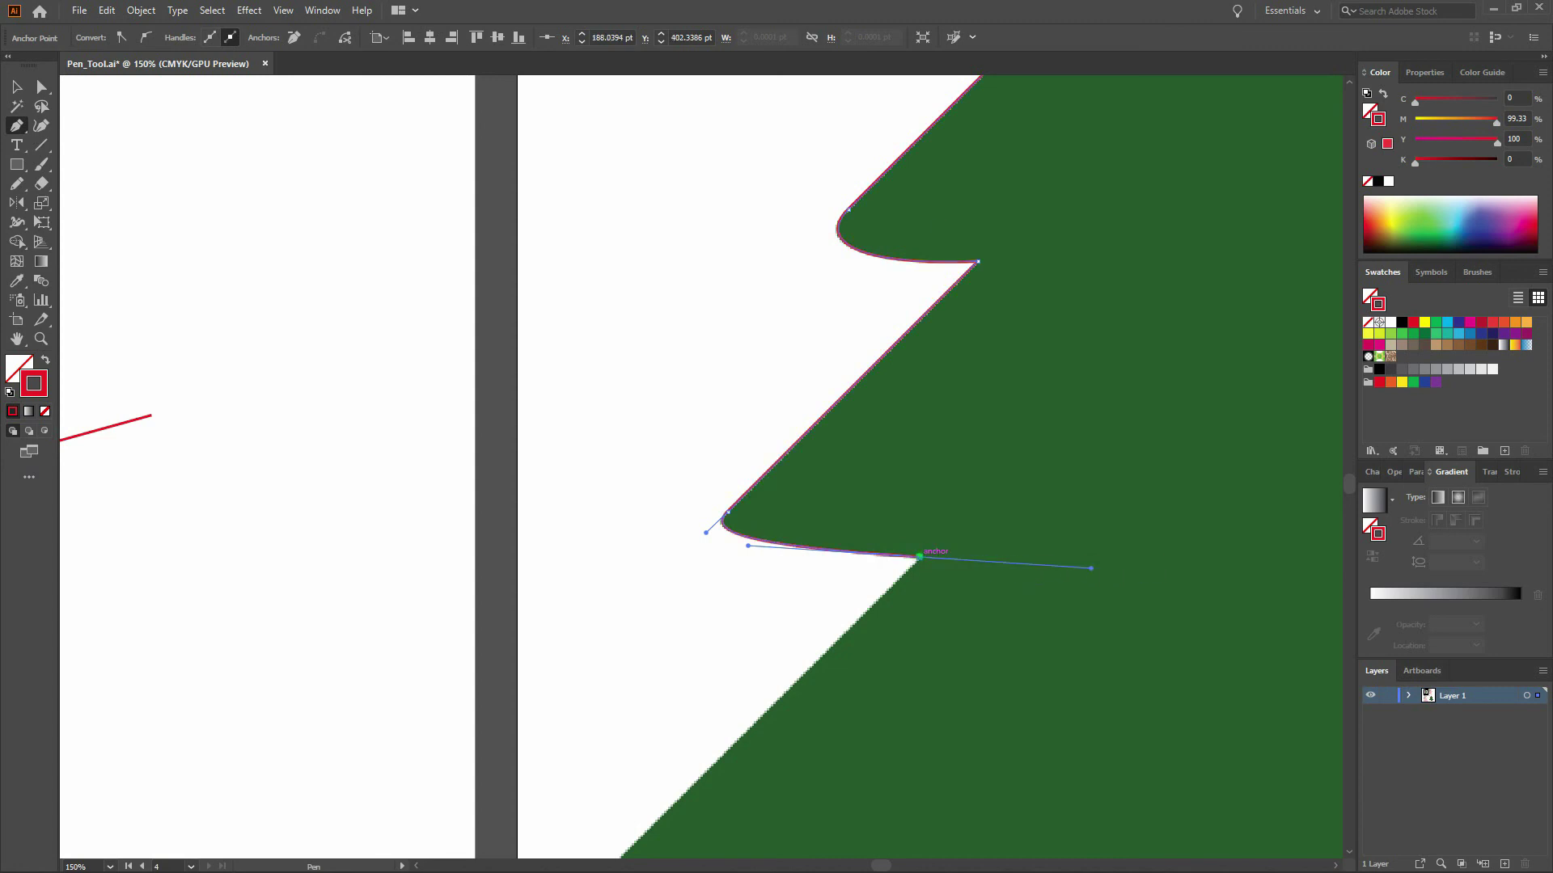
left_click_drag(929, 641, 1098, 354)
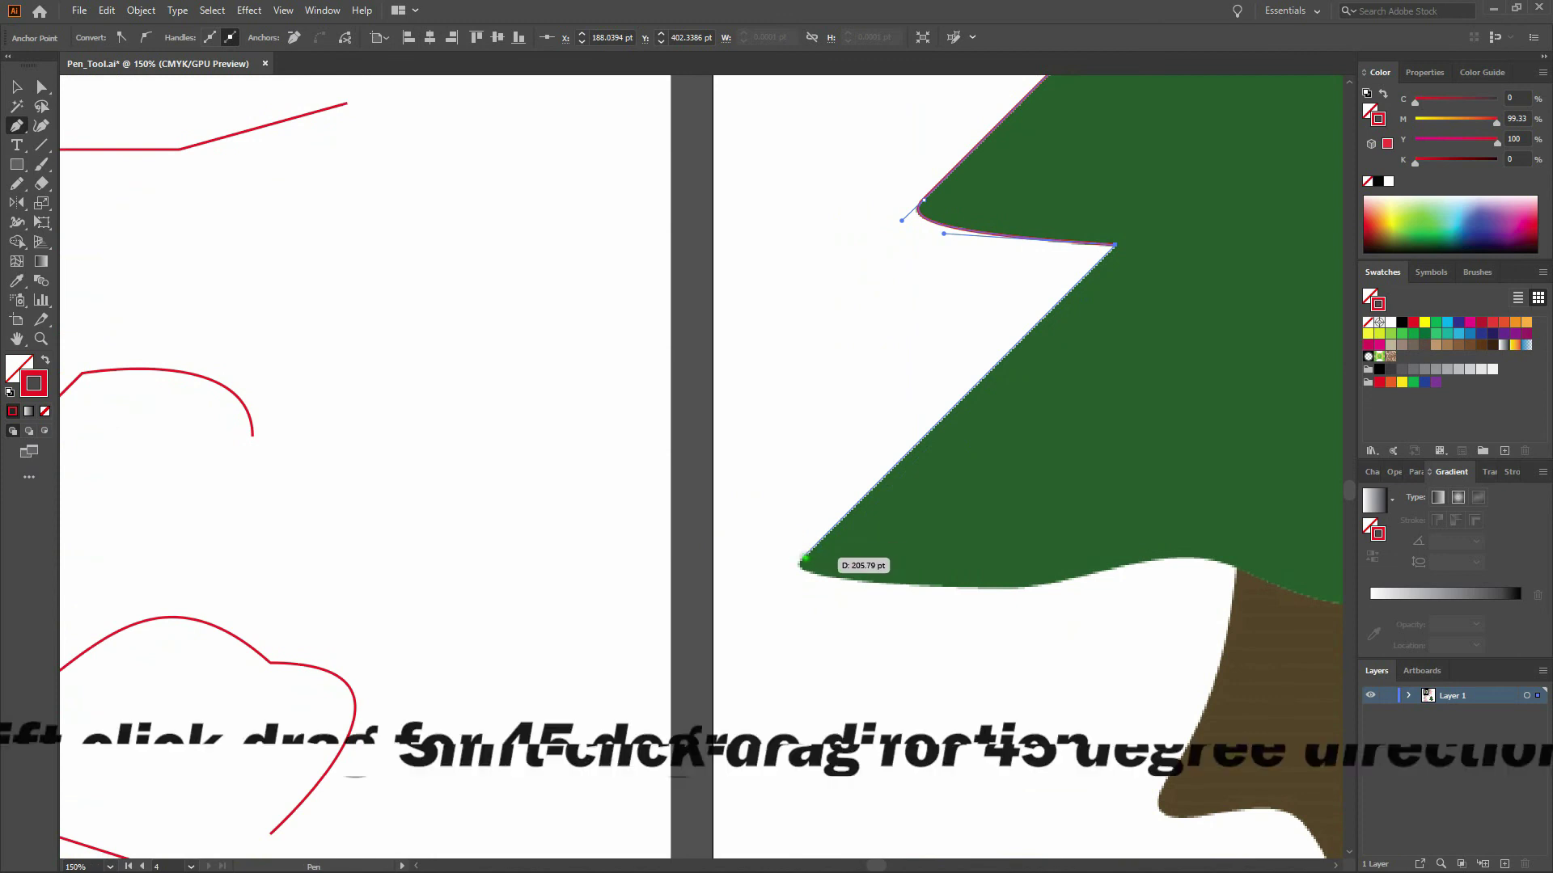
left_click(802, 558, "shift")
left_click_drag(790, 569, 1055, 577)
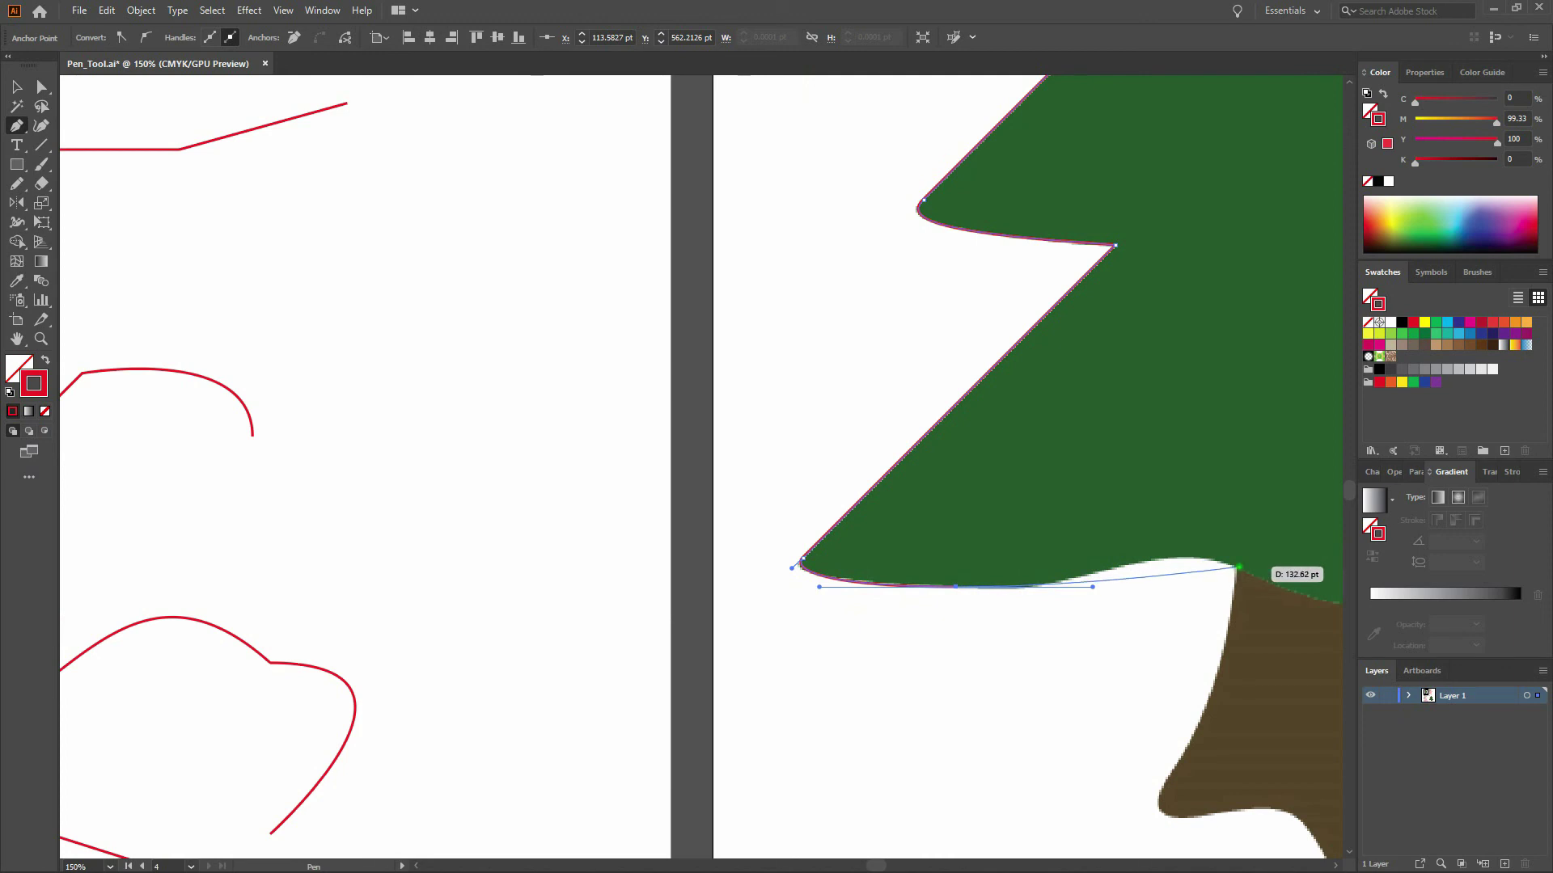
left_click_drag(1235, 569, 1315, 598)
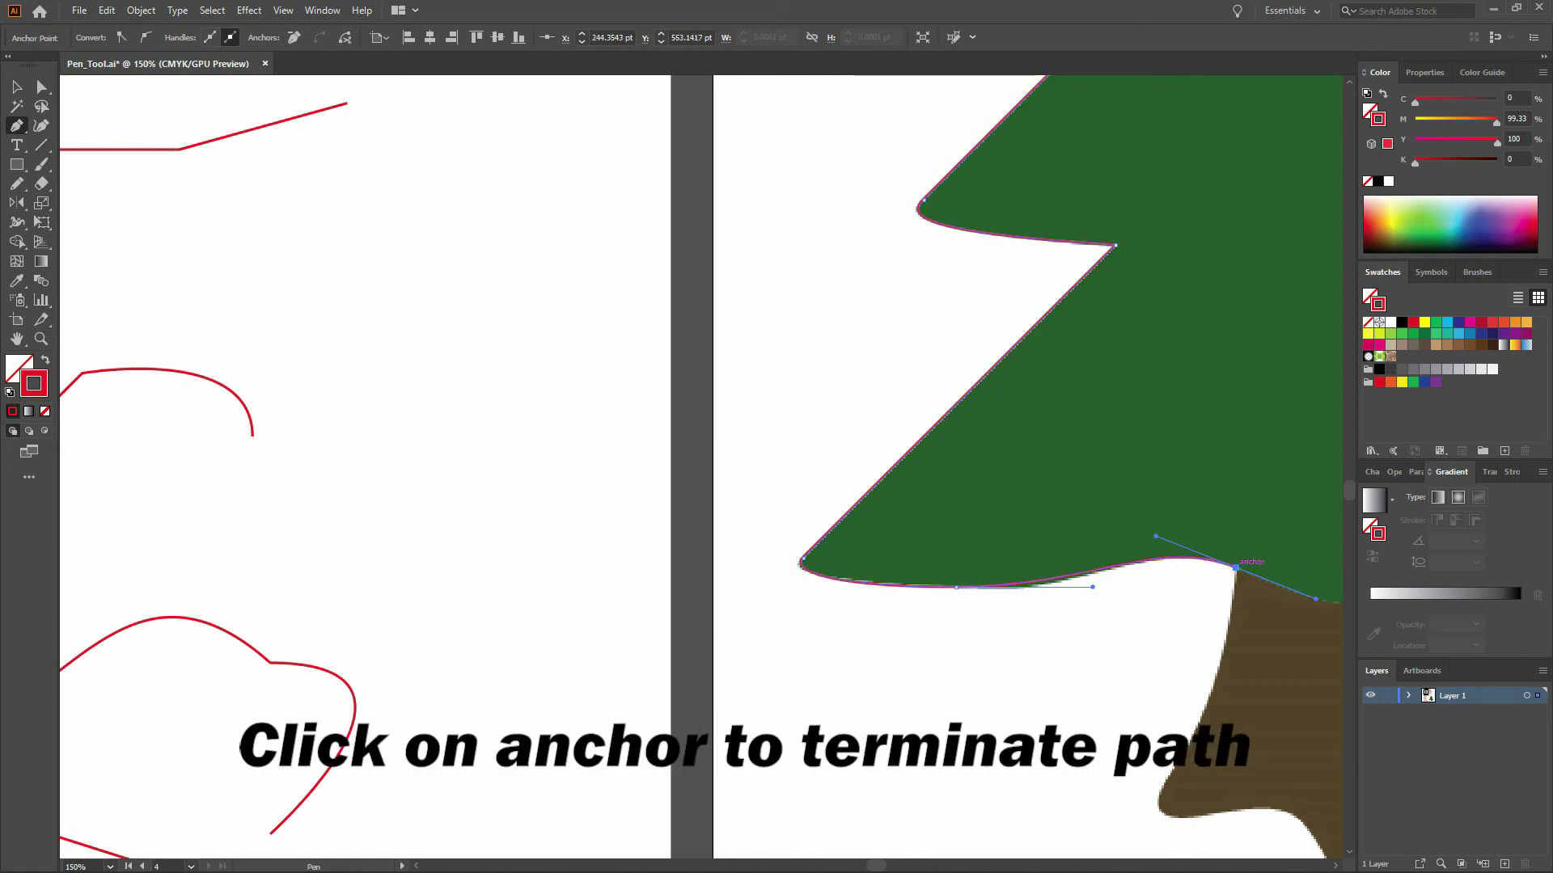
left_click(1235, 569)
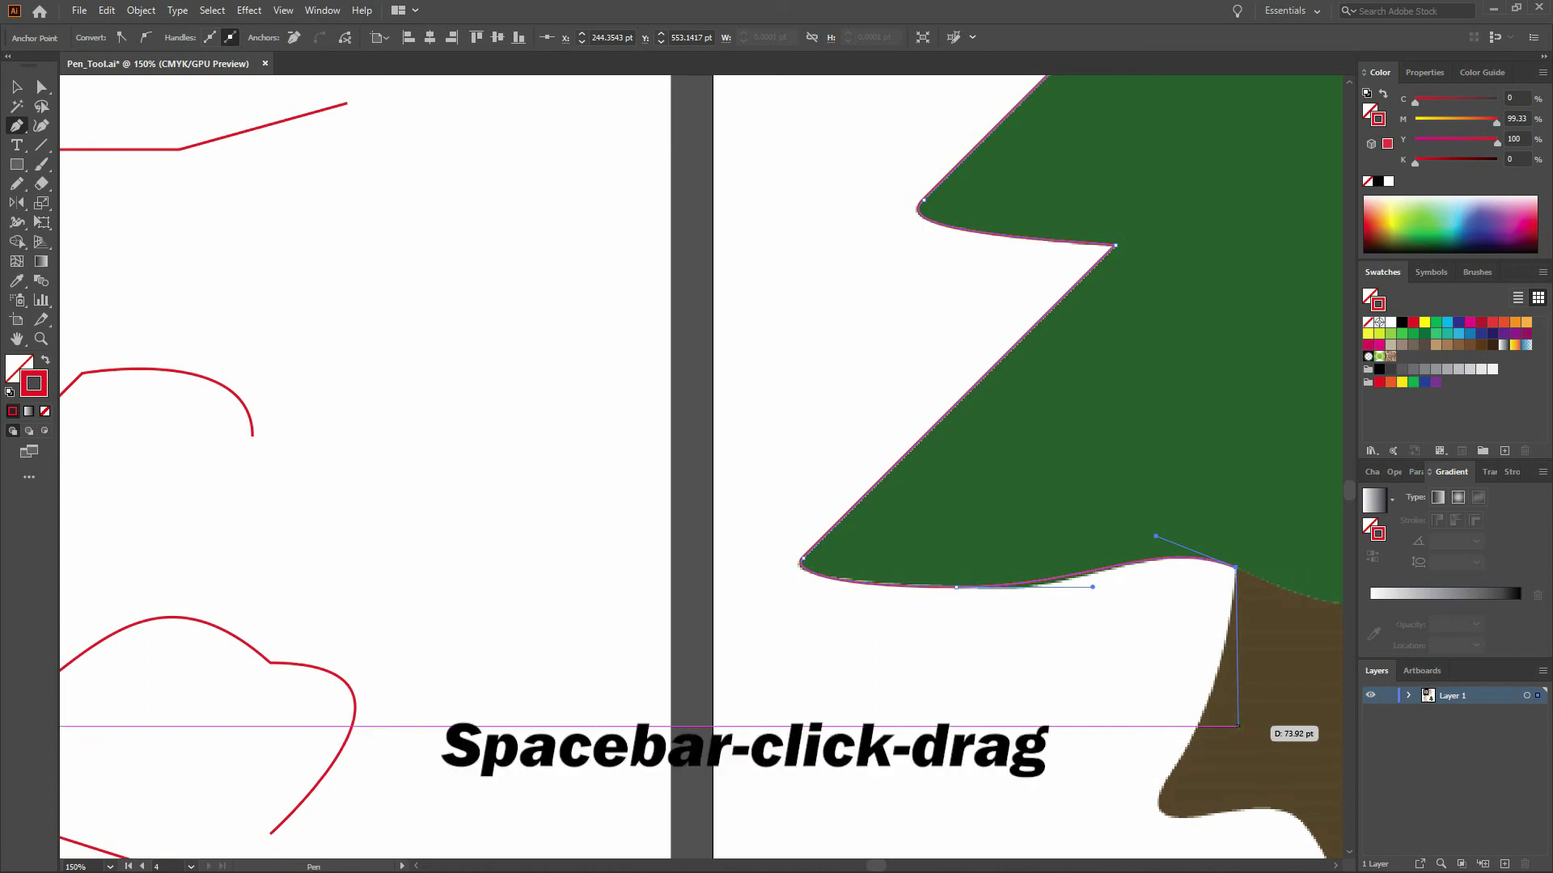
Trace down the trunk's left side and curve the outline around the left and bottom root lobes
key("space")
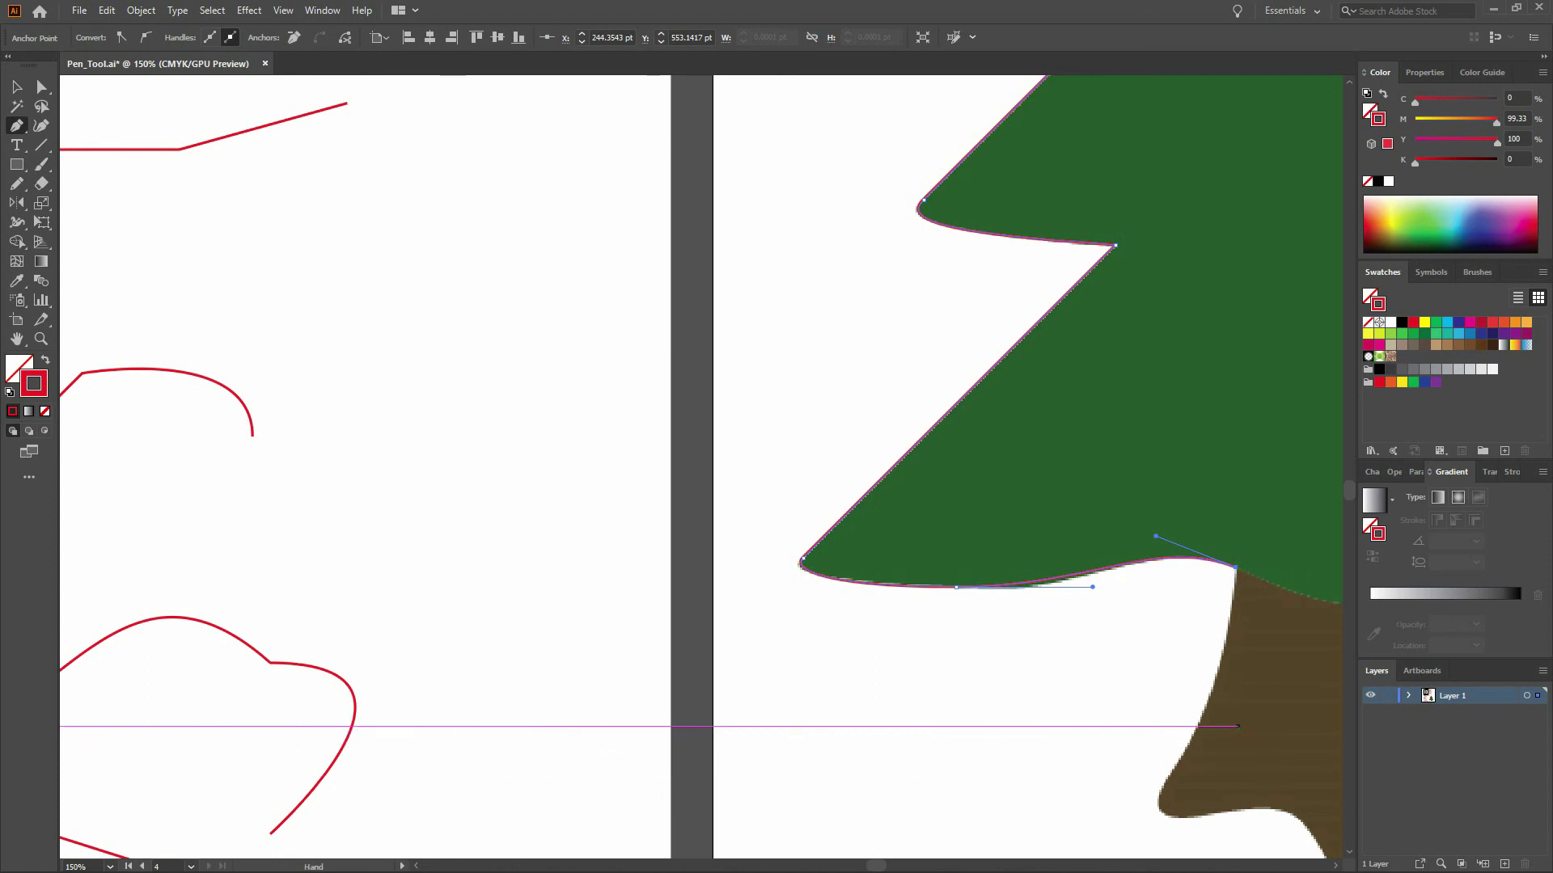
left_click_drag(1238, 727, 968, 293)
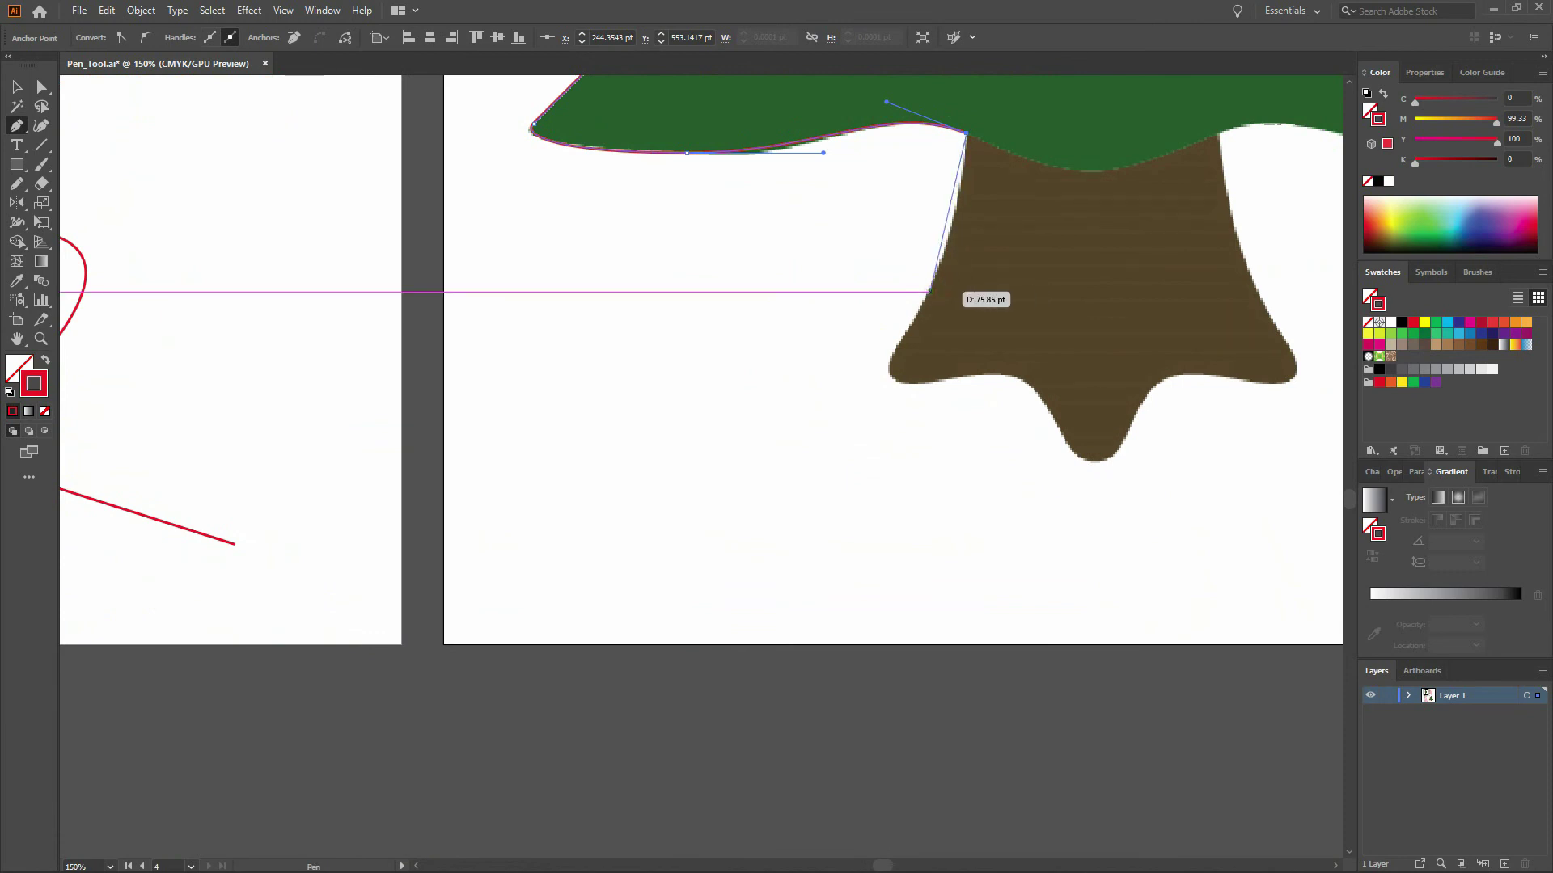
left_click(930, 291)
left_click_drag(899, 381, 922, 396)
left_click_drag(1018, 376, 1049, 395)
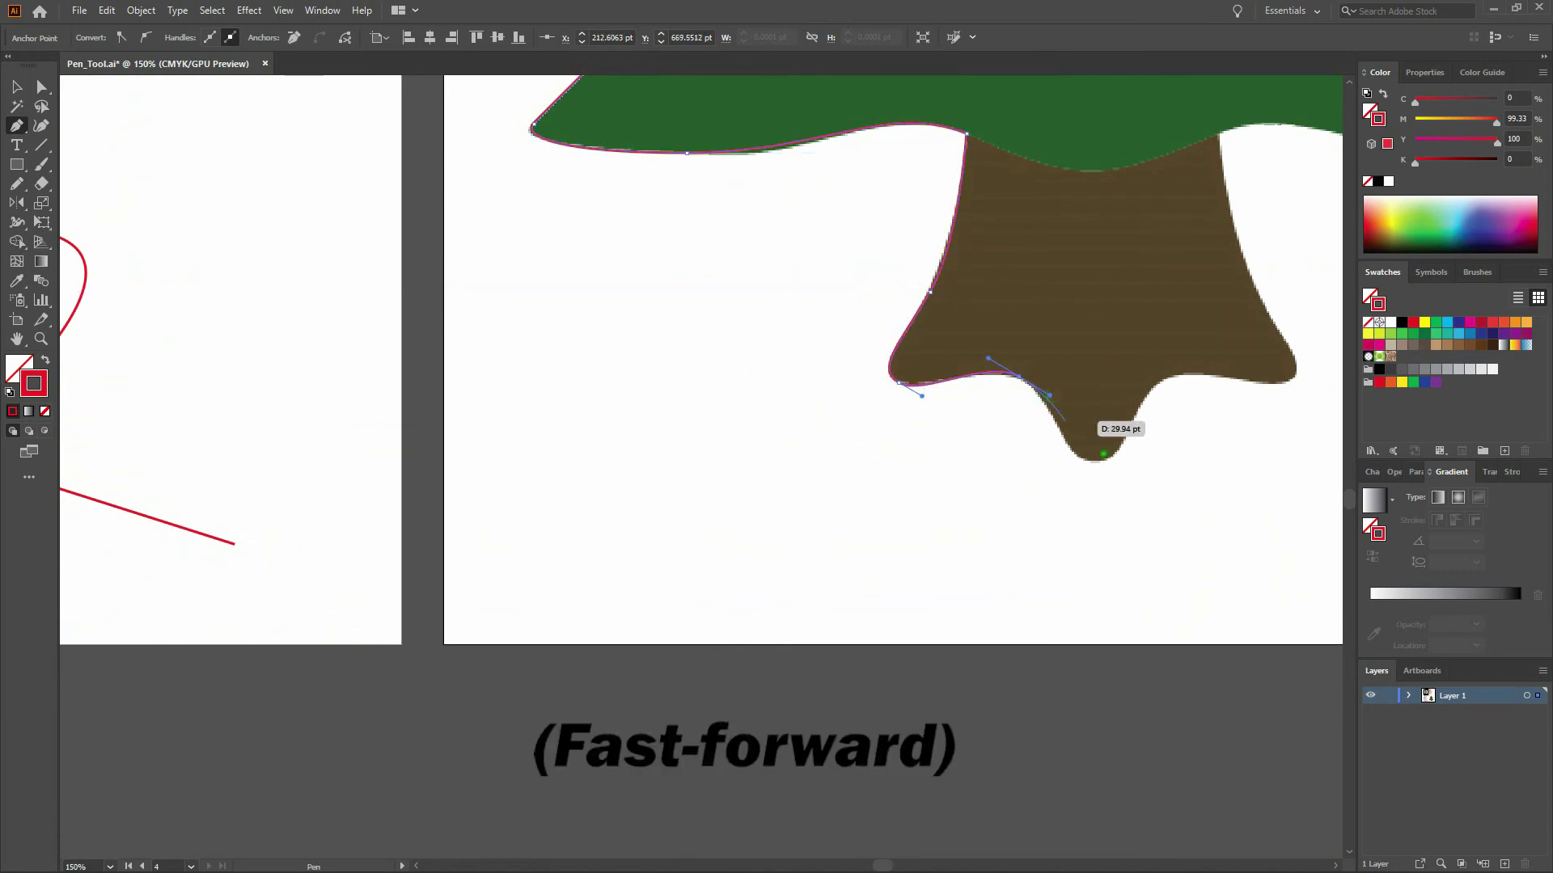
left_click_drag(1097, 459, 1118, 459)
left_click_drag(1149, 386, 1167, 369)
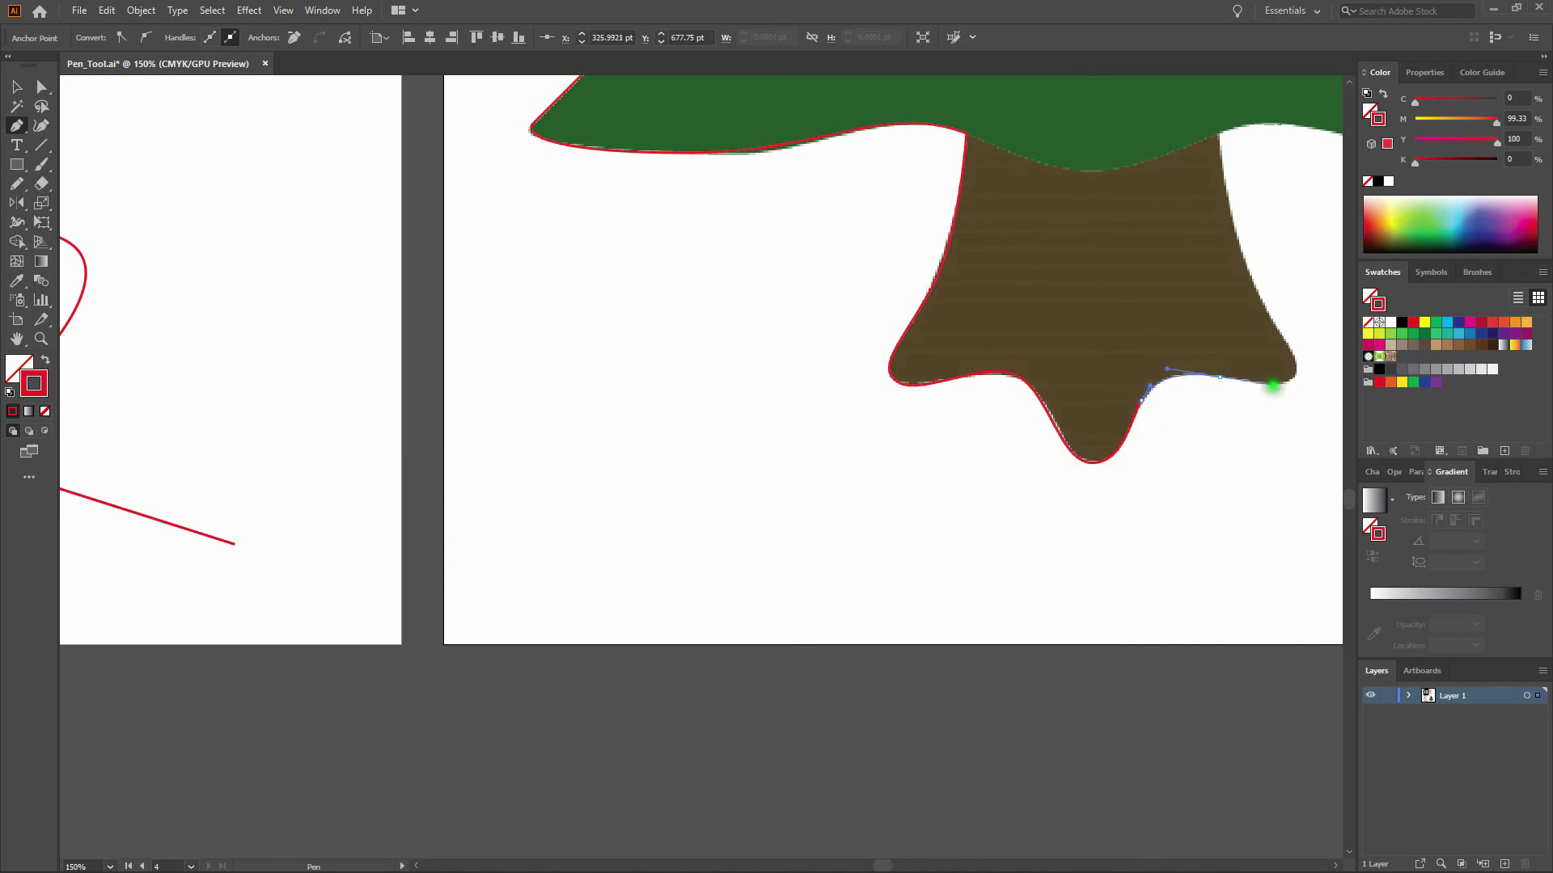
Continue along the right root and trunk corner, then along the foliage's right underside to its lower right corner
left_click(1272, 386)
left_click_drag(1272, 386, 938, 505)
left_click_drag(854, 257, 797, 374)
left_click_drag(940, 488, 1038, 522)
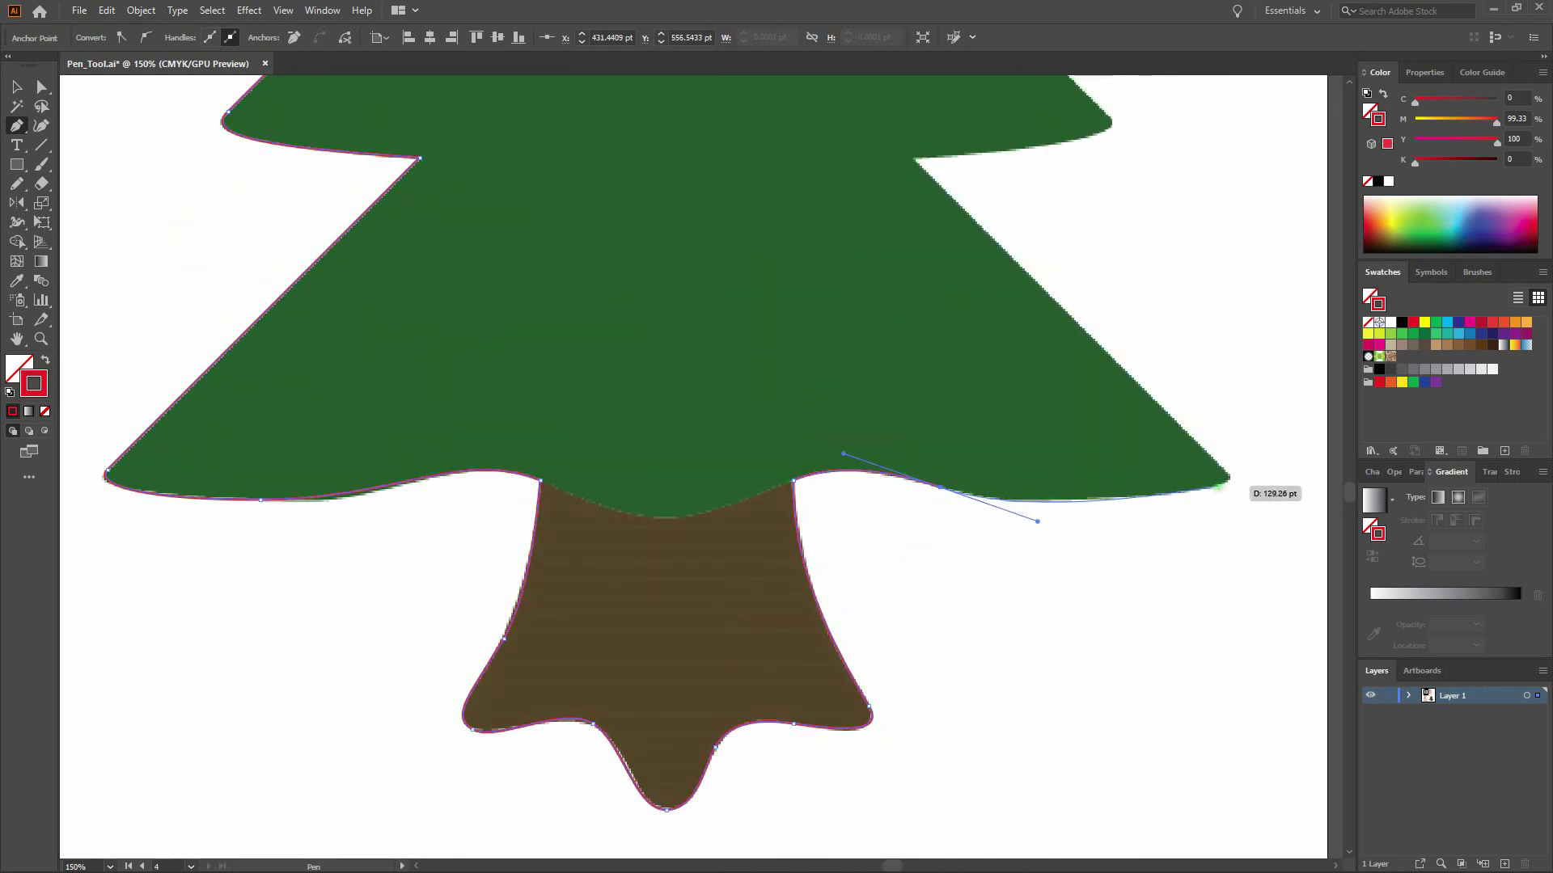
left_click(1233, 478)
Curve the outline around the right bough tip, then zoom out to view the whole outlined tree
left_click_drag(974, 173, 800, 302)
scroll(852, 527, "up", 5)
scroll(852, 526, "right", 2)
key("ctrl+minus")
scroll(626, 402, "up", 2)
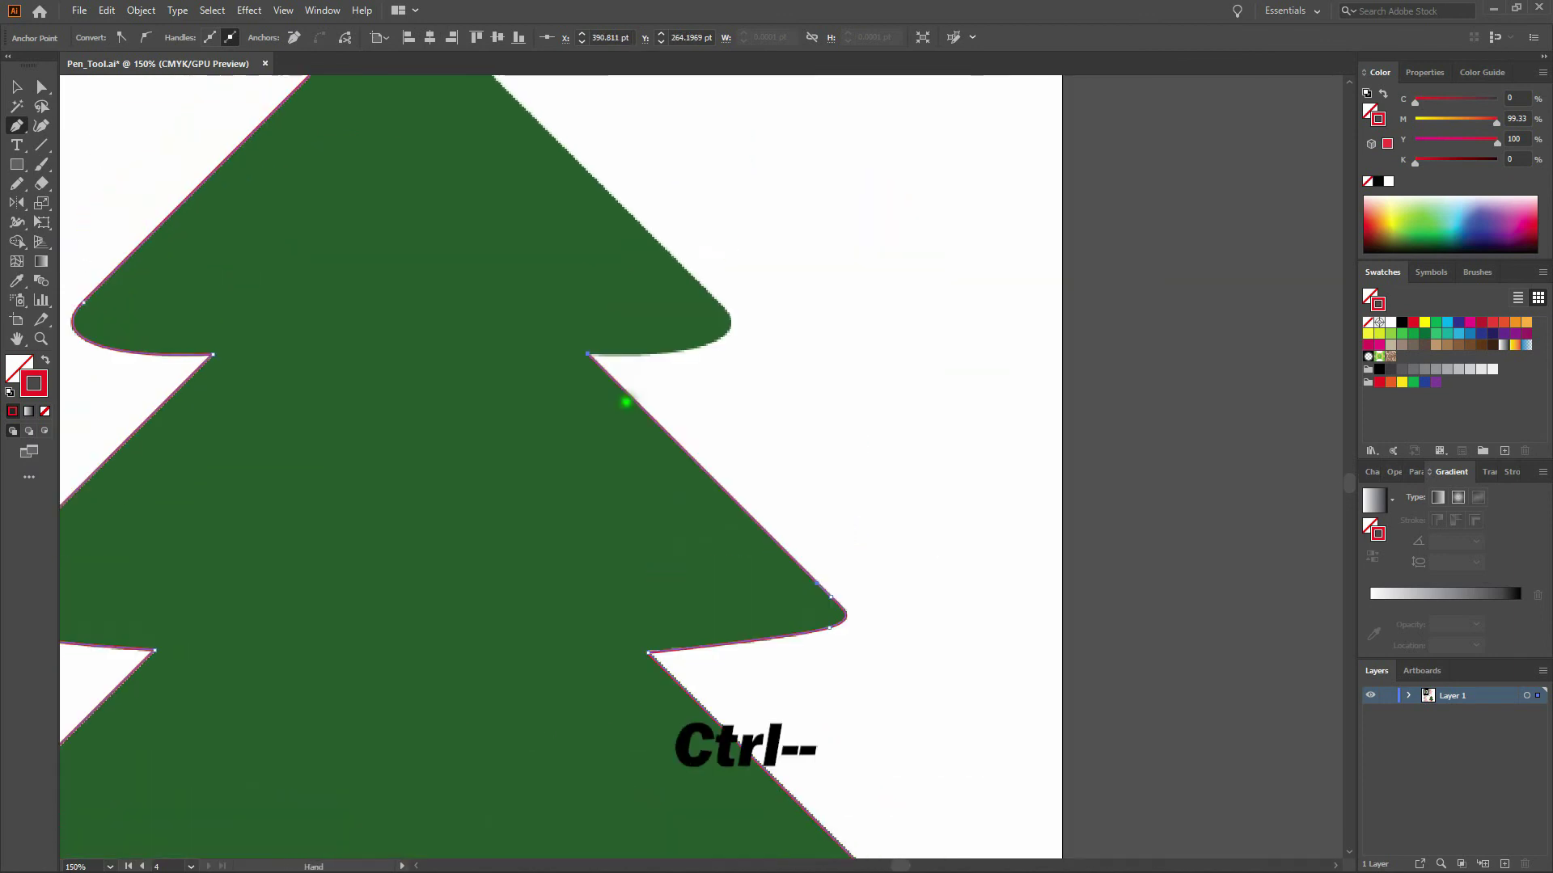
scroll(626, 402, "up", 4)
scroll(626, 401, "right", 1)
left_click_drag(683, 524, 520, 300)
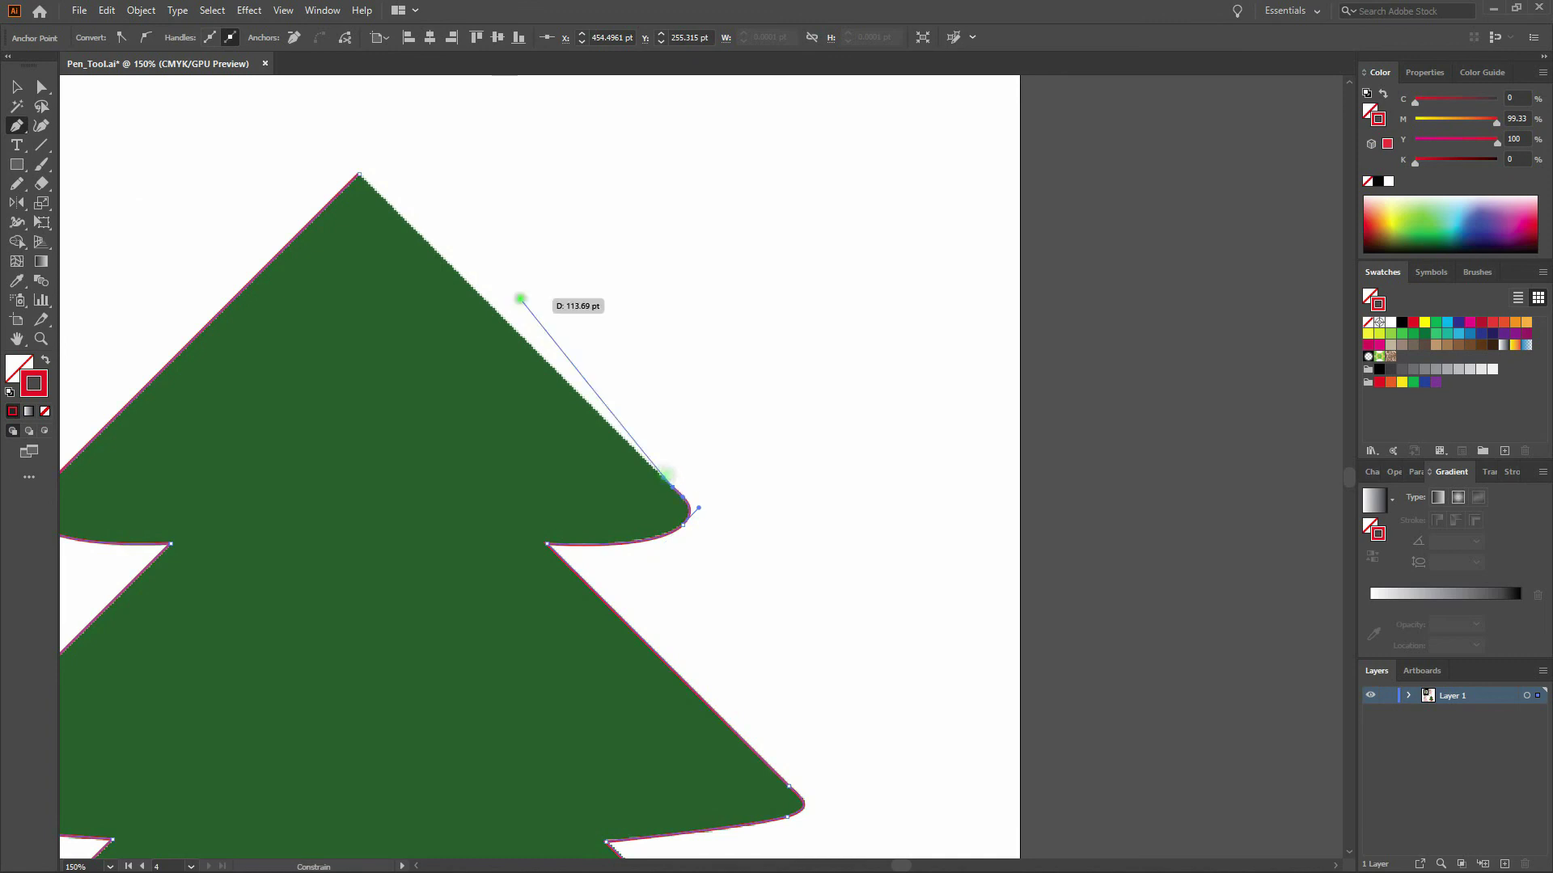
key("ctrl+minus")
key("ctrl+minus")
key("ctrl+minus")
scroll(606, 485, "down", 3)
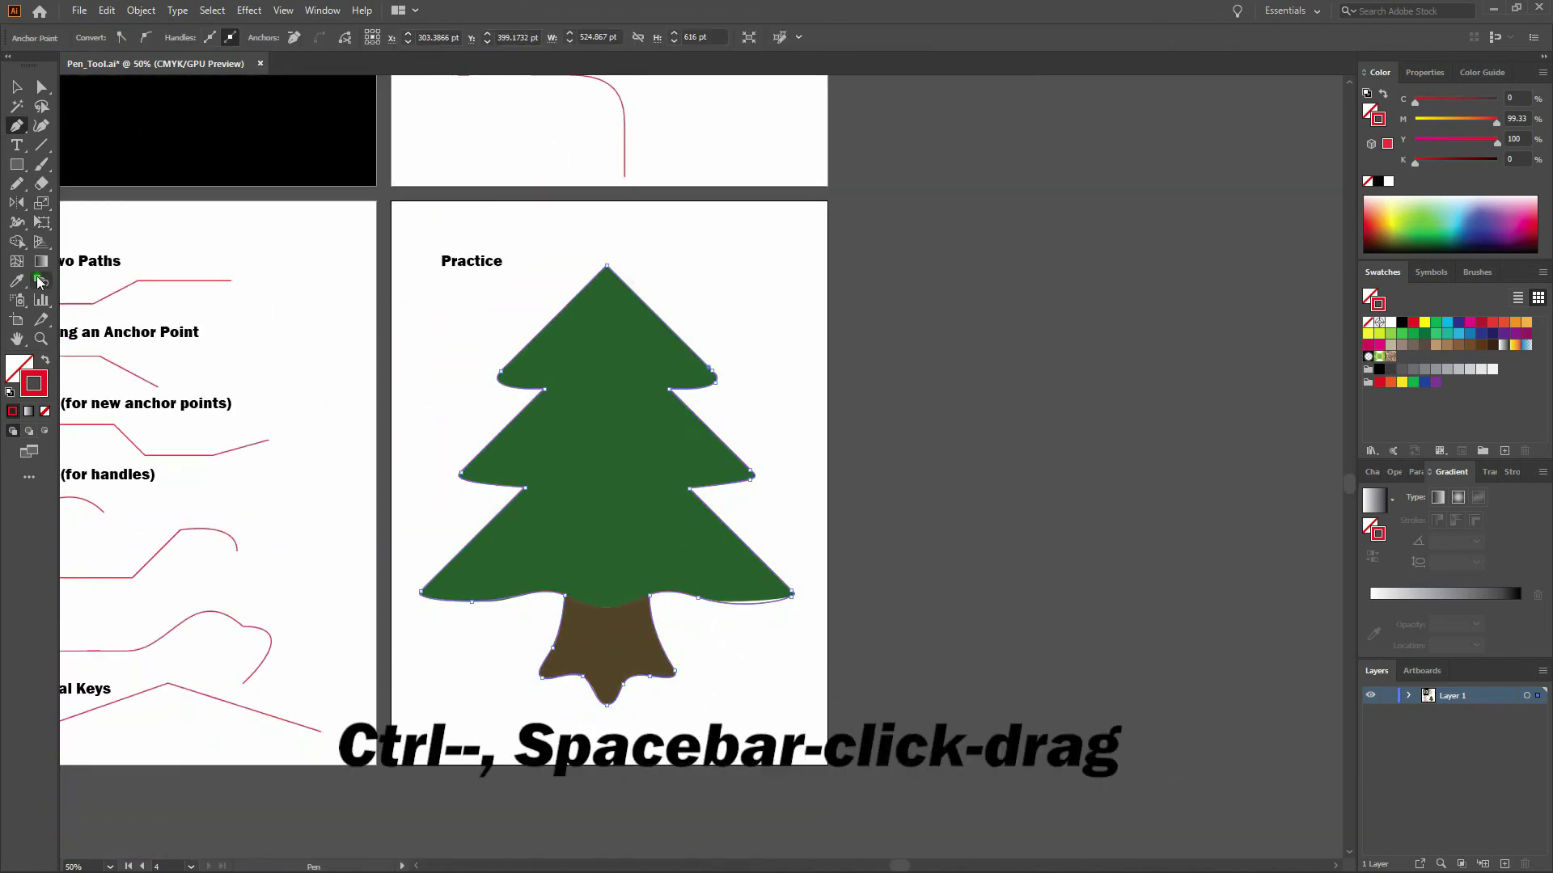